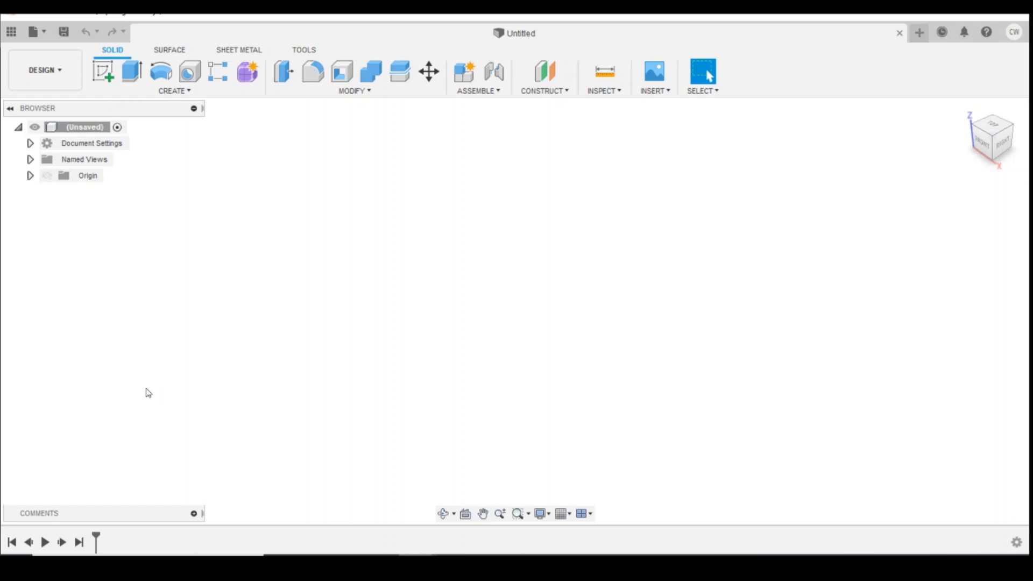
Start a sketch on the front (XZ) plane and begin a line at the origin.
{"action": "left_click", "coordinate": [102, 71]}
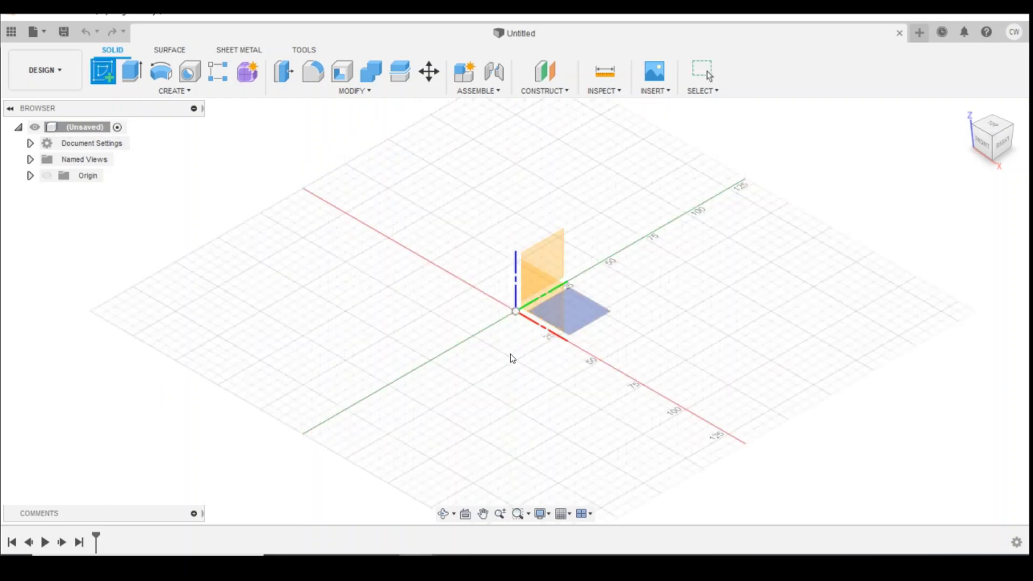
{"action": "left_click", "coordinate": [547, 313]}
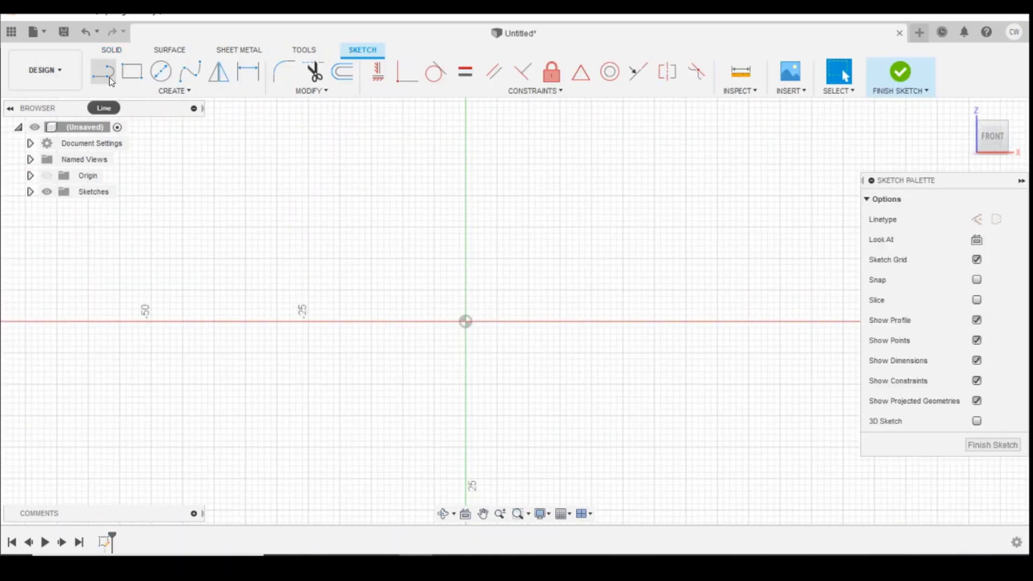
{"action": "left_click", "coordinate": [112, 78]}
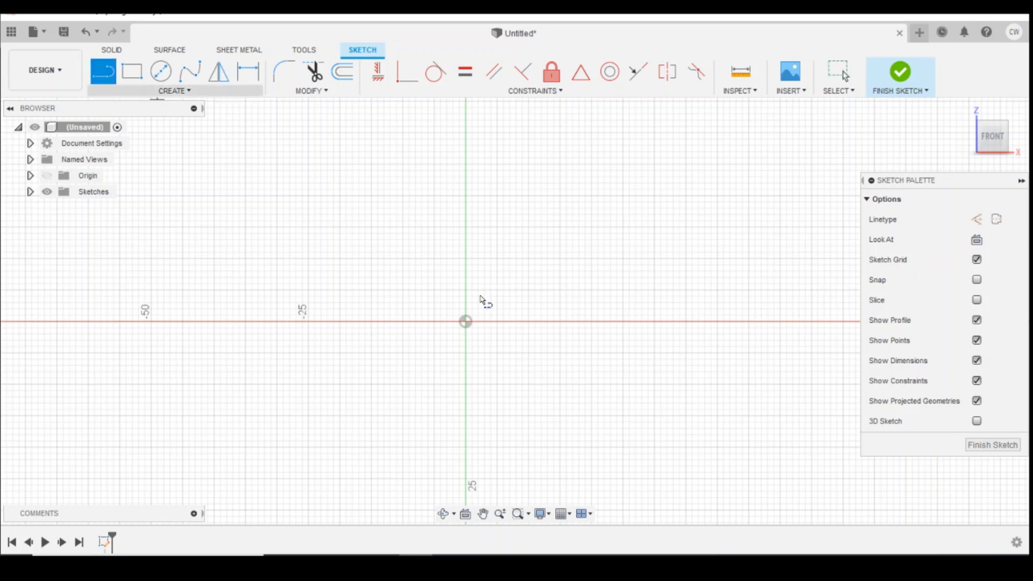
{"action": "left_click", "coordinate": [466, 321]}
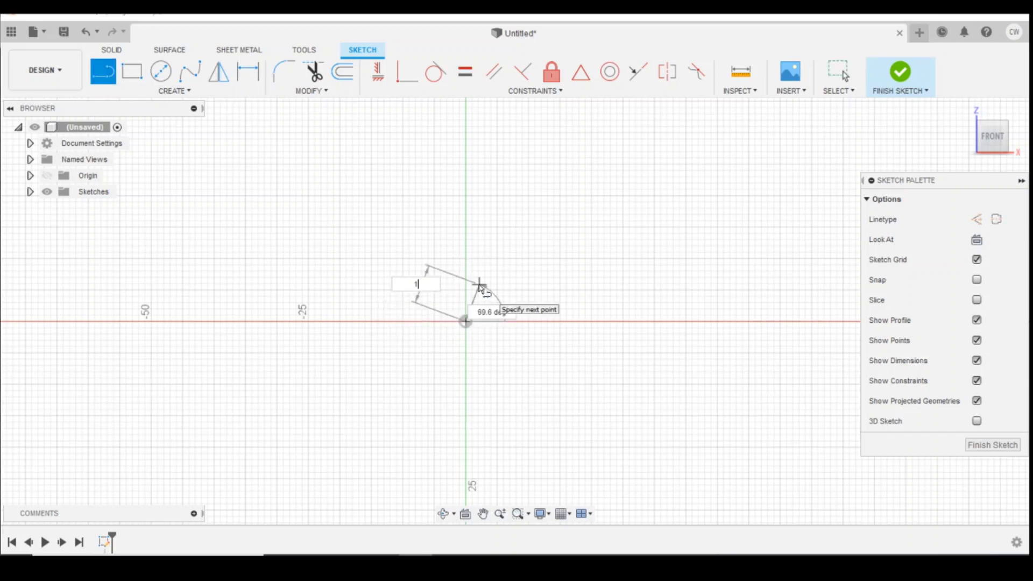
Draw a 1.00 vertical line up from the origin, then a 0.30 line to the right.
{"action": "type", "text": "1"}
{"action": "scroll", "coordinate": [471, 283], "scroll_direction": "up", "scroll_amount": 5}
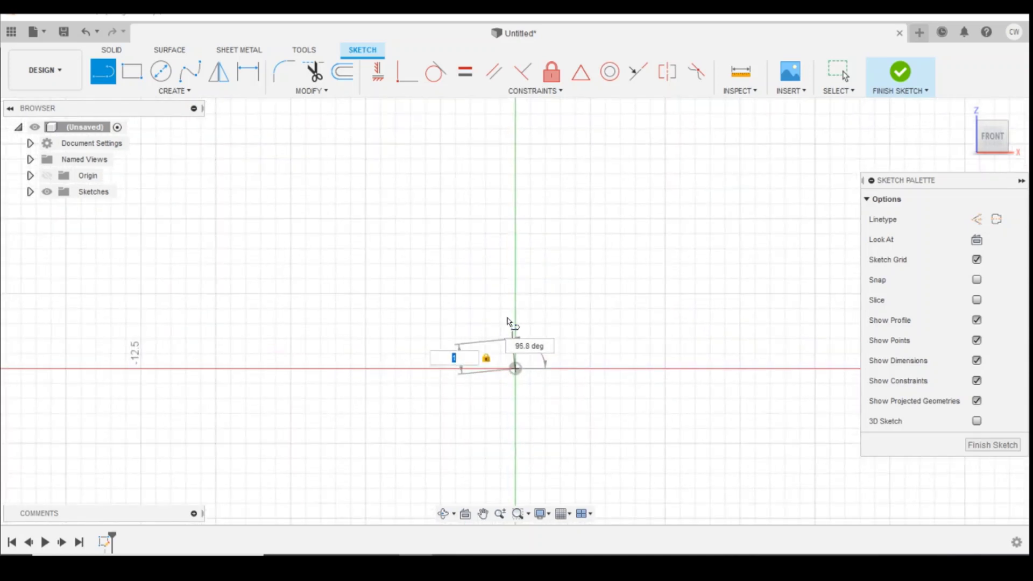
{"action": "left_click", "coordinate": [525, 311]}
{"action": "type", "text": "0.3"}
{"action": "key", "text": "Tab"}
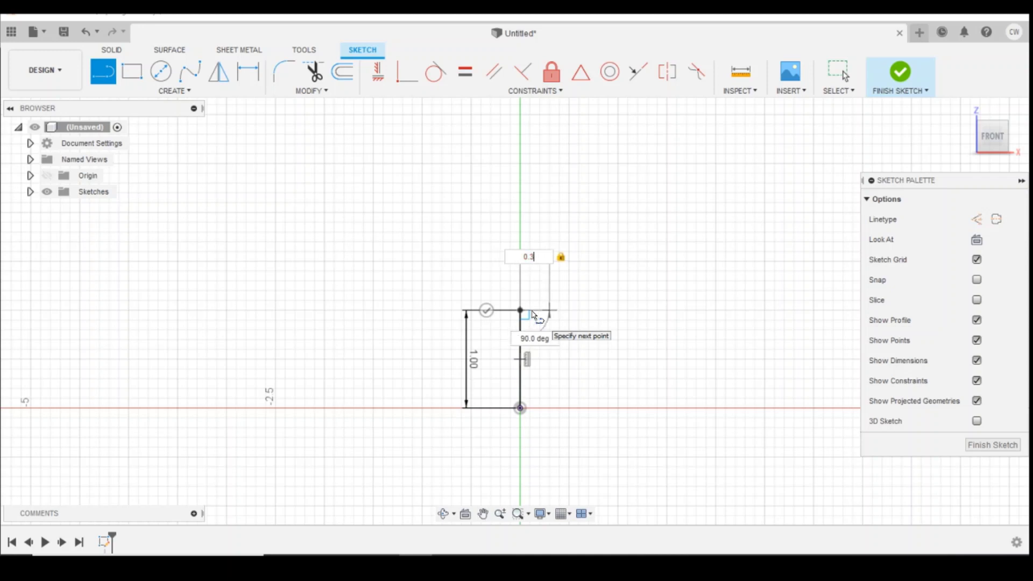
Finish the 0.30 top line, then draw a 0.50 line down and a 1.00 horizontal tread.
{"action": "left_click", "coordinate": [535, 315]}
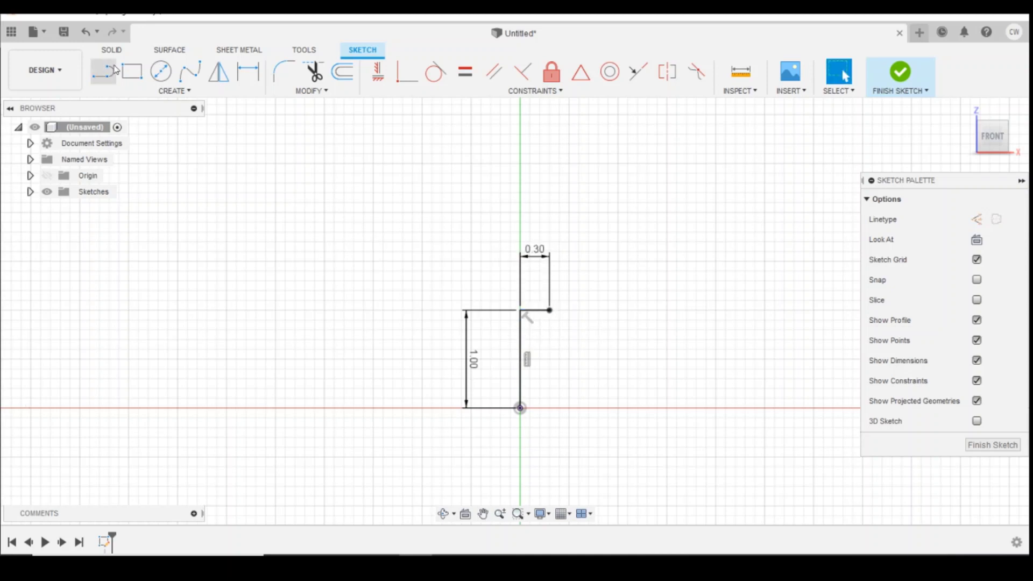
{"action": "left_click", "coordinate": [550, 310]}
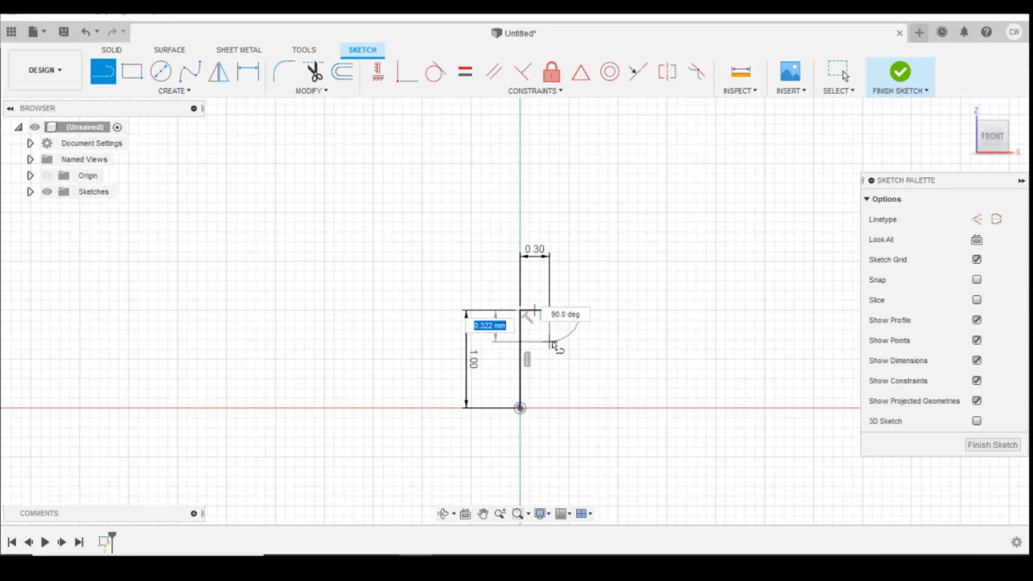
{"action": "type", "text": "0.5"}
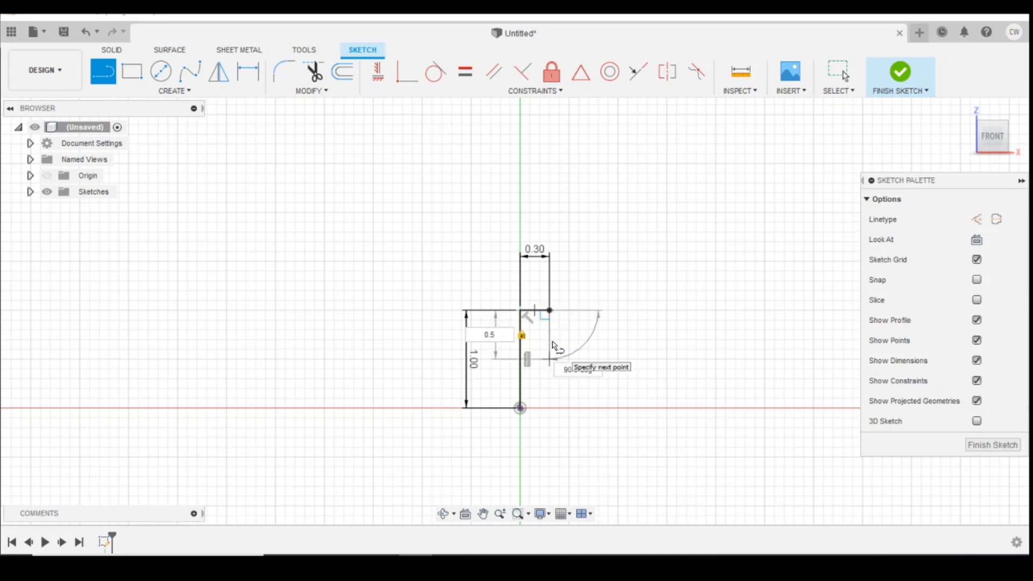
{"action": "key", "text": "Return"}
{"action": "key", "text": "Escape"}
{"action": "left_click", "coordinate": [102, 72]}
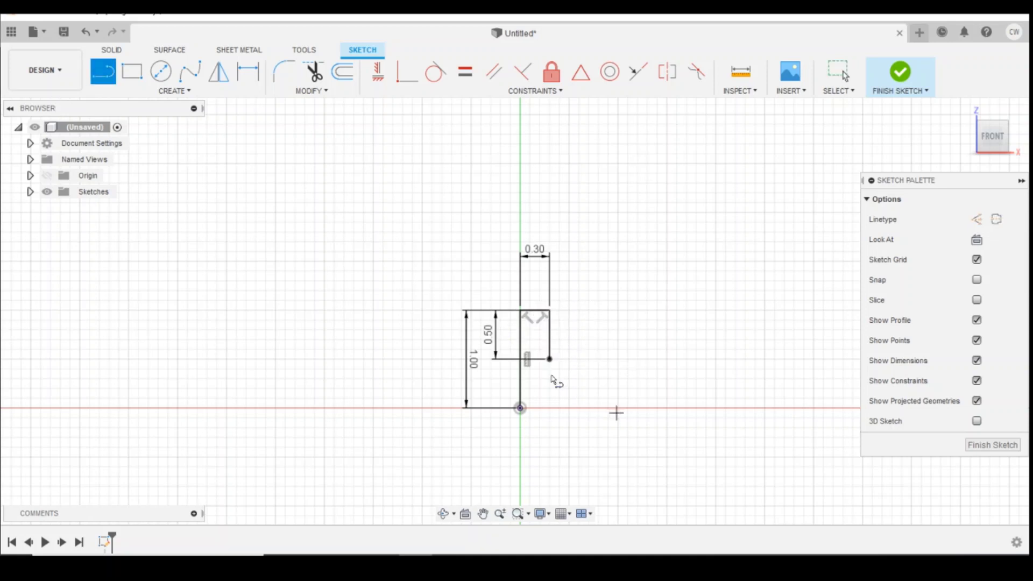
{"action": "left_click", "coordinate": [549, 359]}
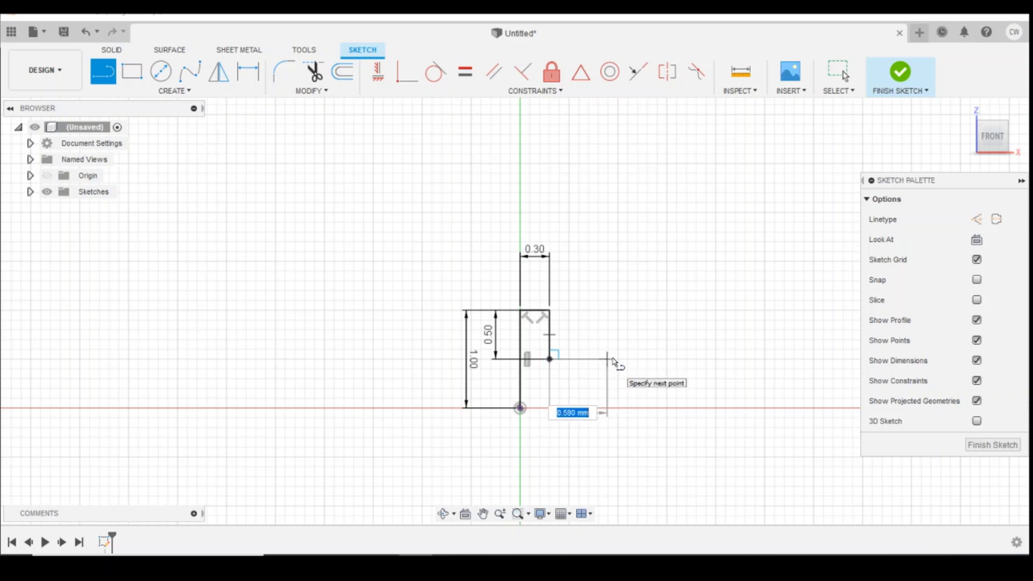
{"action": "type", "text": "1"}
{"action": "key", "text": "Tab"}
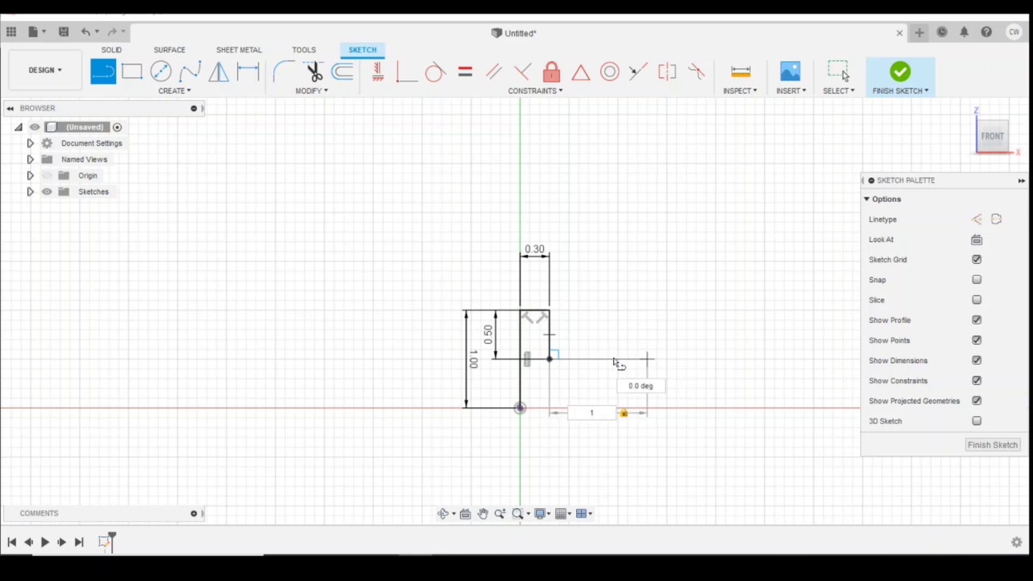
{"action": "key", "text": "Return"}
{"action": "key", "text": "Escape"}
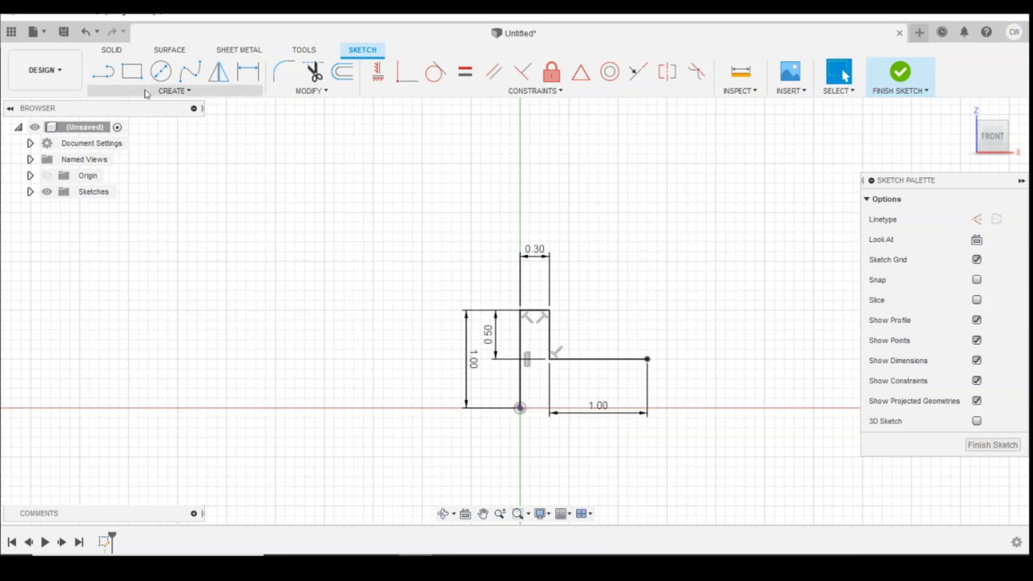
Add a 0.20 vertical rise followed by the second 1.00 horizontal tread.
{"action": "left_click", "coordinate": [647, 359]}
{"action": "type", "text": "0.2"}
{"action": "key", "text": "Tab"}
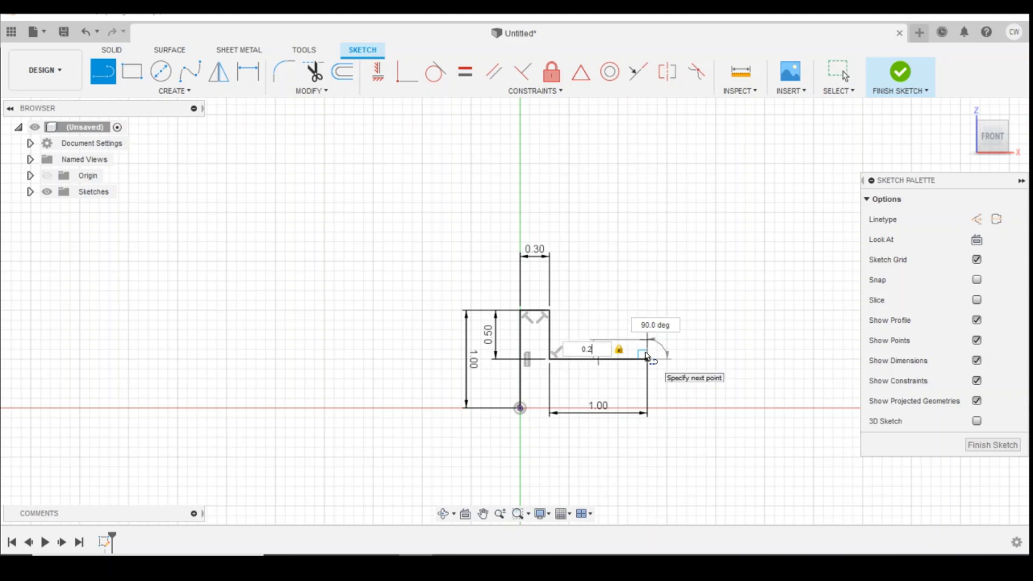
{"action": "key", "text": "Return"}
{"action": "key", "text": "Escape"}
{"action": "left_click", "coordinate": [103, 71]}
{"action": "left_click", "coordinate": [647, 339]}
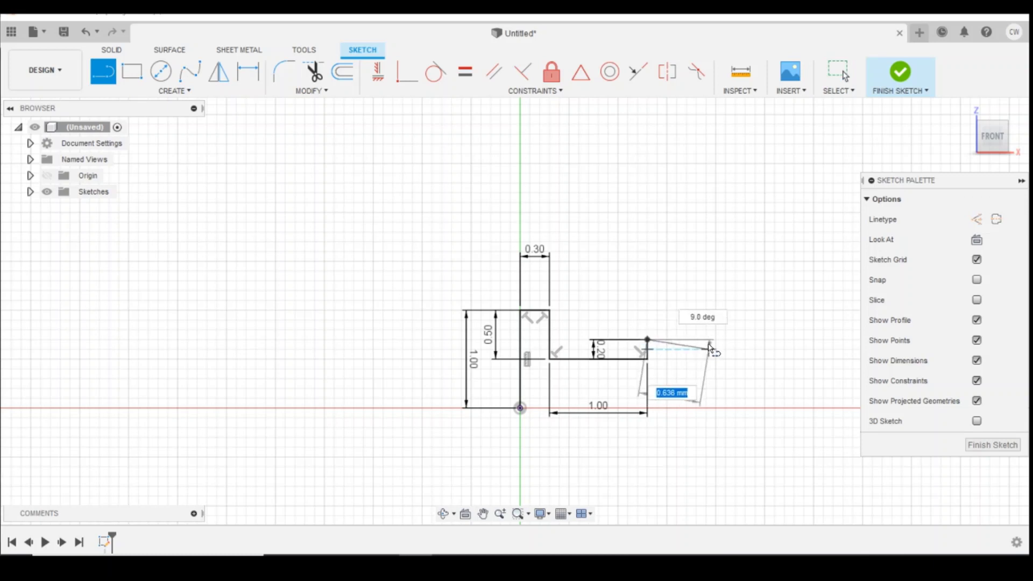
{"action": "type", "text": "1"}
{"action": "key", "text": "Tab"}
{"action": "key", "text": "Return"}
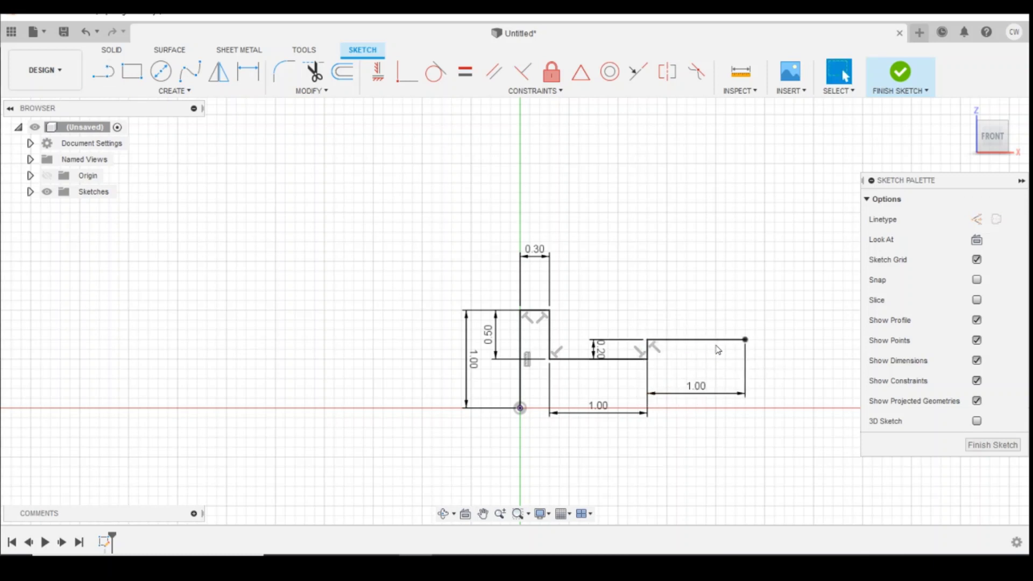
{"action": "key", "text": "Escape"}
Add a 0.10 vertical rise followed by the third 1.00 horizontal tread.
{"action": "key", "text": "c"}
{"action": "key", "text": "l"}
{"action": "left_click", "coordinate": [746, 339]}
{"action": "type", "text": "0"}
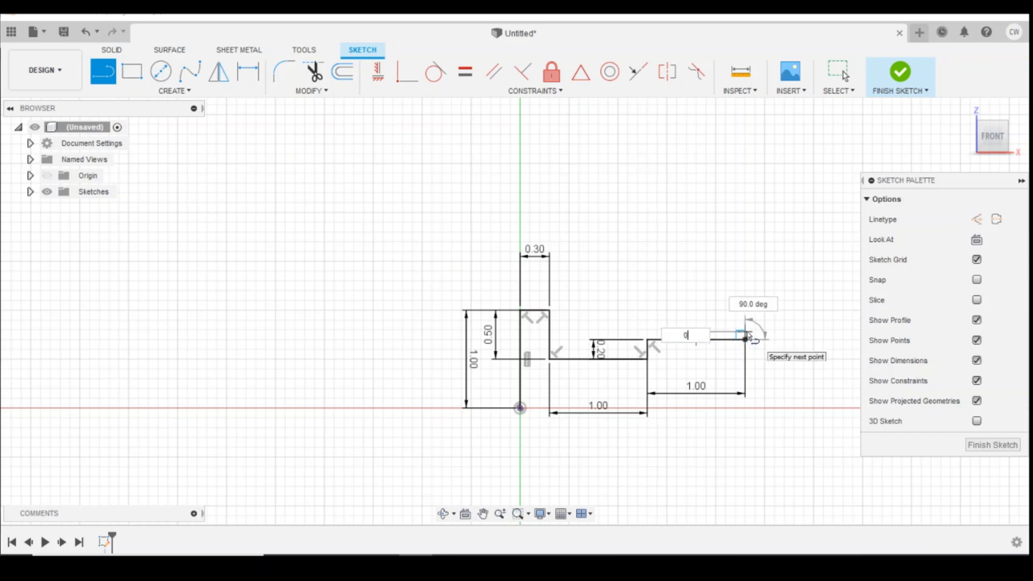
{"action": "type", "text": ".1"}
{"action": "key", "text": "Return"}
{"action": "key", "text": "Escape"}
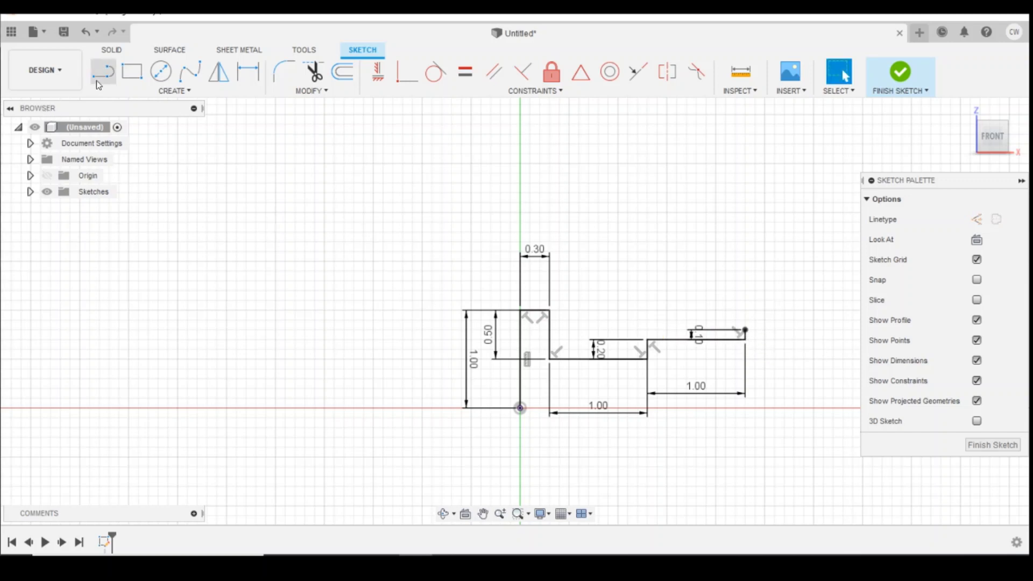
{"action": "key", "text": "l"}
{"action": "left_click", "coordinate": [745, 330]}
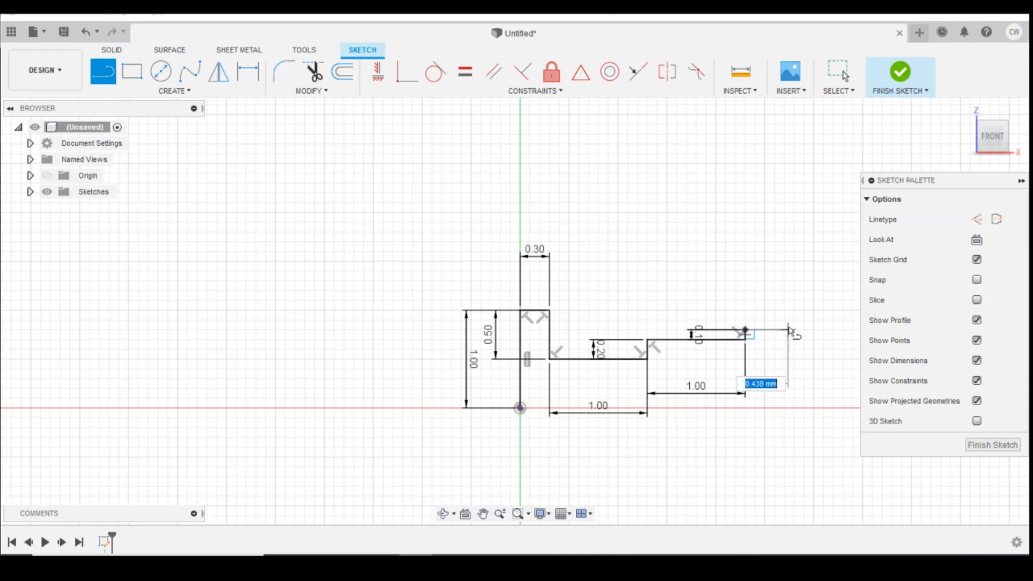
{"action": "type", "text": "1"}
{"action": "key", "text": "Return"}
{"action": "key", "text": "Escape"}
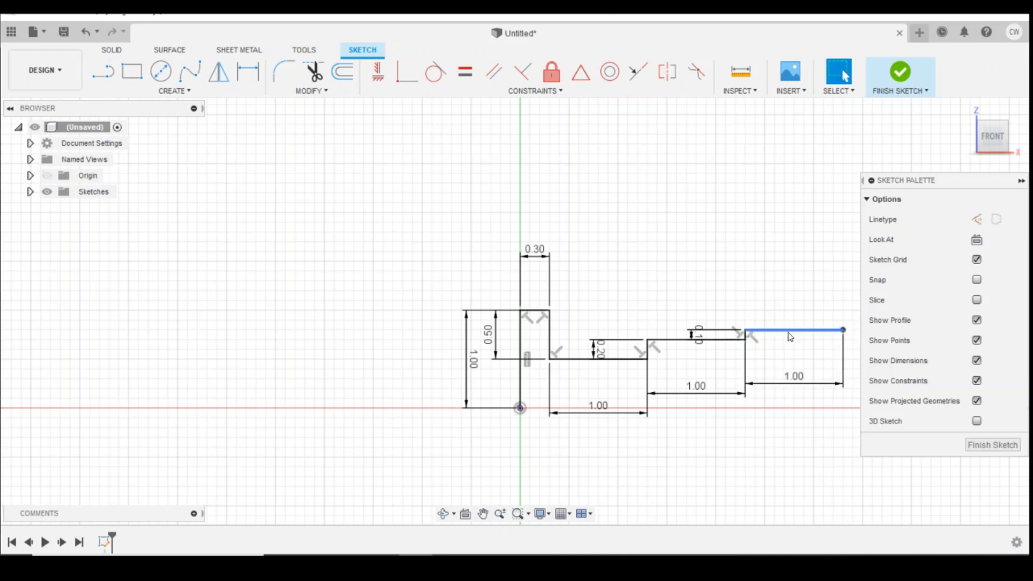
Close the outline by dropping to the axis and returning to the origin.
{"action": "scroll", "coordinate": [793, 331], "scroll_direction": "down", "scroll_amount": 3}
{"action": "left_click", "coordinate": [102, 71]}
{"action": "left_click", "coordinate": [815, 329]}
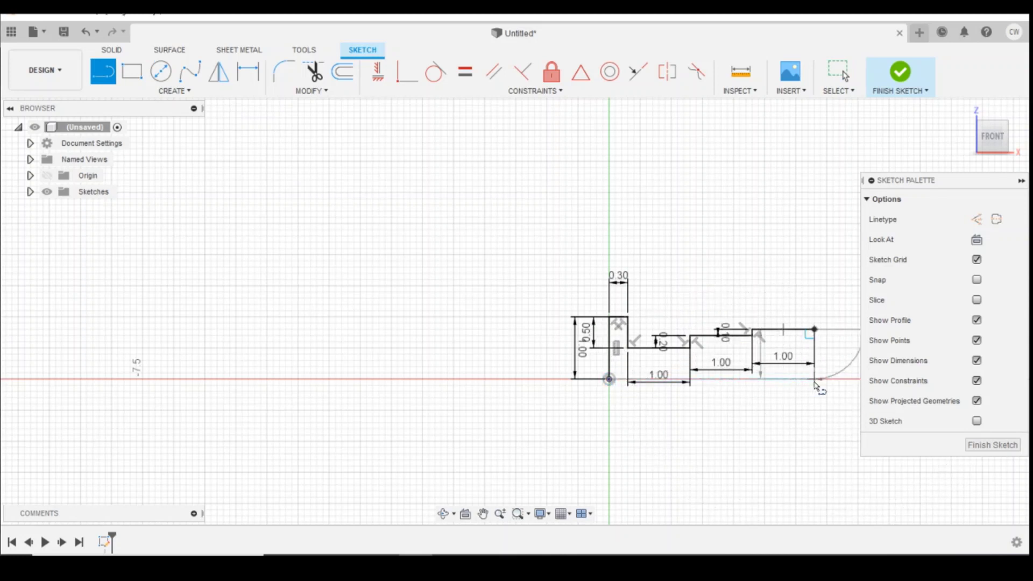
{"action": "left_click", "coordinate": [814, 380]}
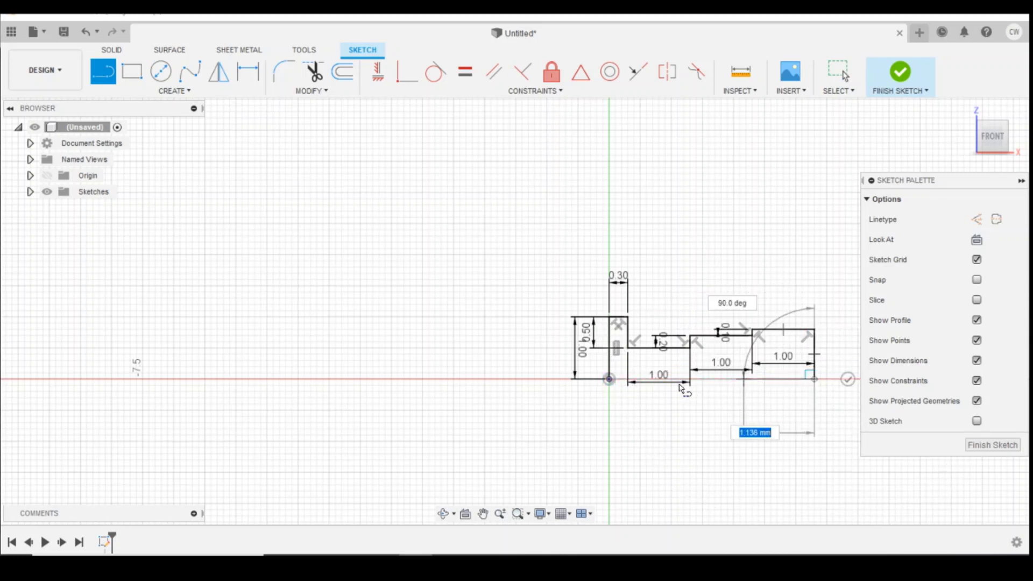
{"action": "left_click", "coordinate": [610, 379]}
Draw a spline from the sketch origin up to the head section's top edge.
{"action": "key", "text": "Escape"}
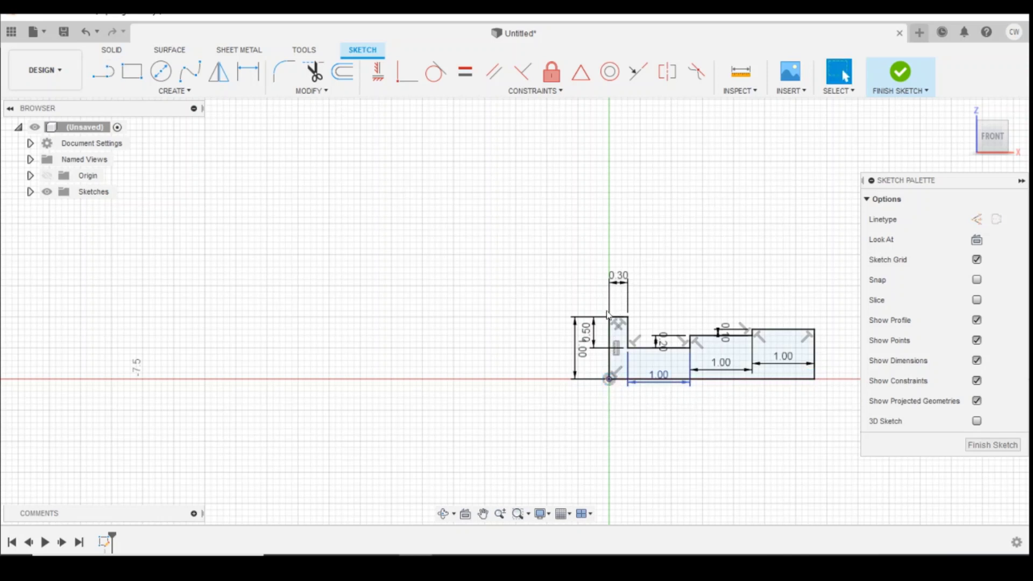
{"action": "scroll", "coordinate": [632, 368], "scroll_direction": "up", "scroll_amount": 3}
{"action": "middle_click_drag", "start_coordinate": [633, 368], "coordinate": [486, 383]}
{"action": "scroll", "coordinate": [486, 384], "scroll_direction": "down", "scroll_amount": 1}
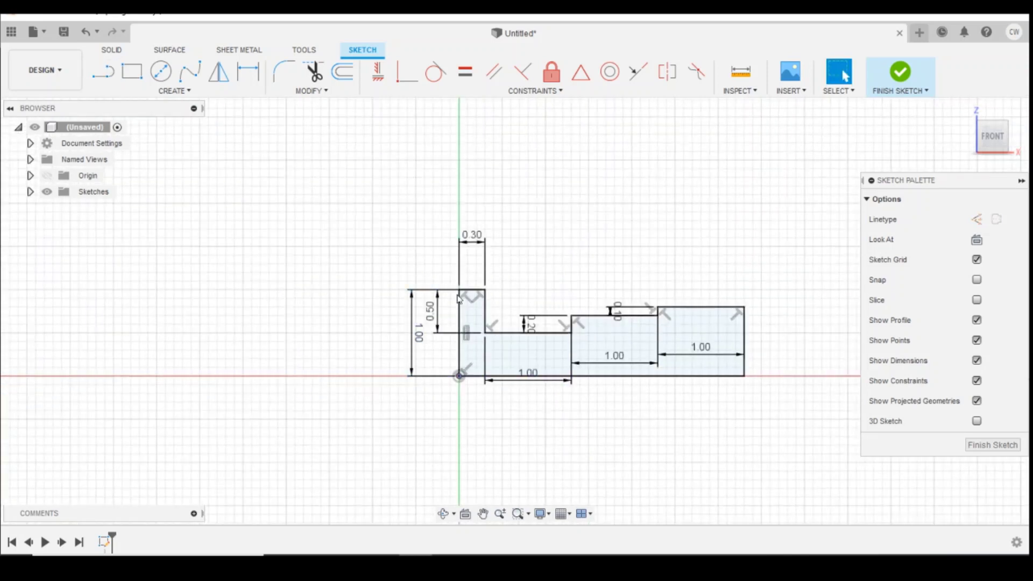
{"action": "left_click", "coordinate": [194, 76]}
{"action": "left_click", "coordinate": [459, 376]}
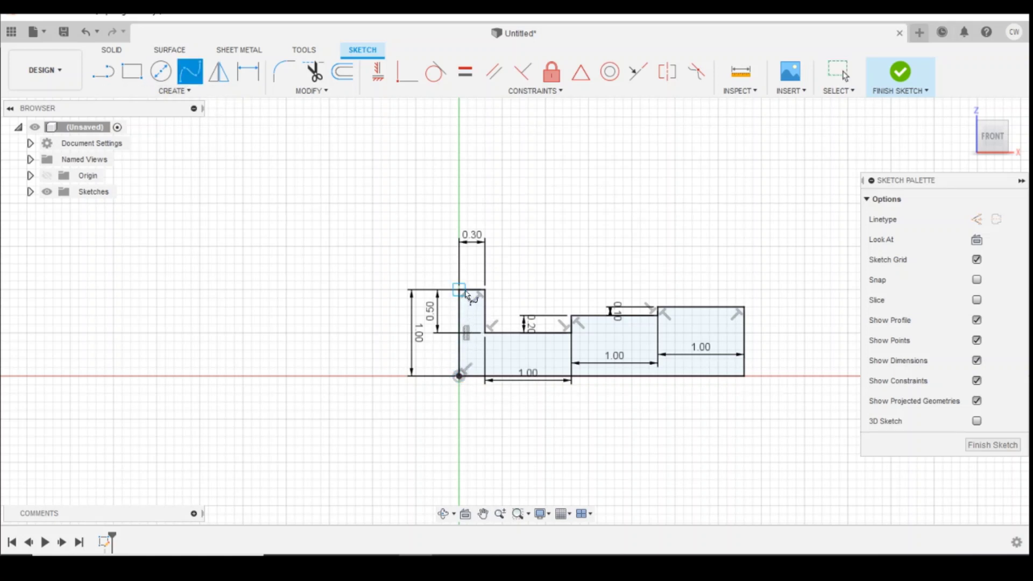
{"action": "scroll", "coordinate": [464, 295], "scroll_direction": "up", "scroll_amount": 5}
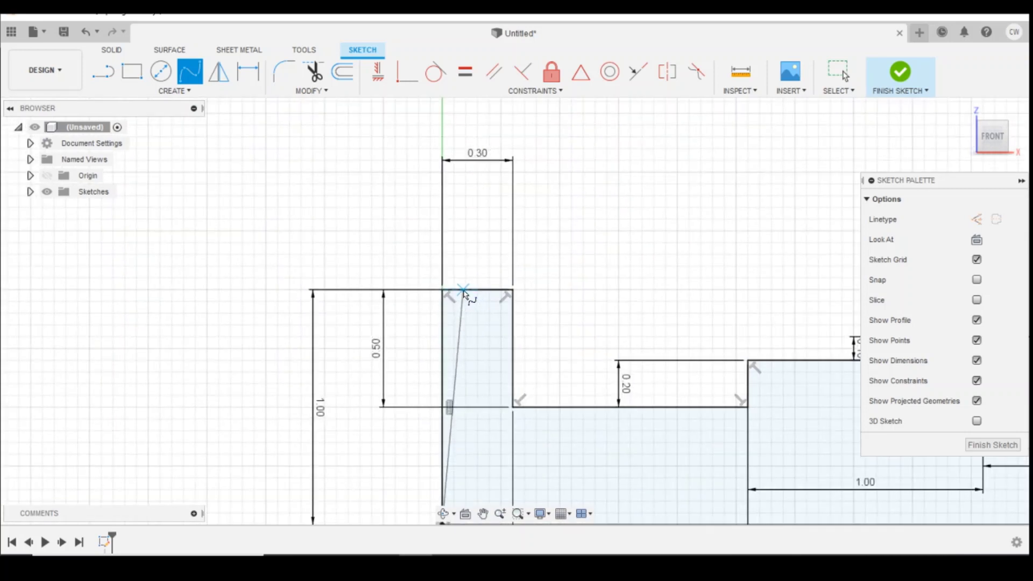
{"action": "scroll", "coordinate": [464, 293], "scroll_direction": "up", "scroll_amount": 2}
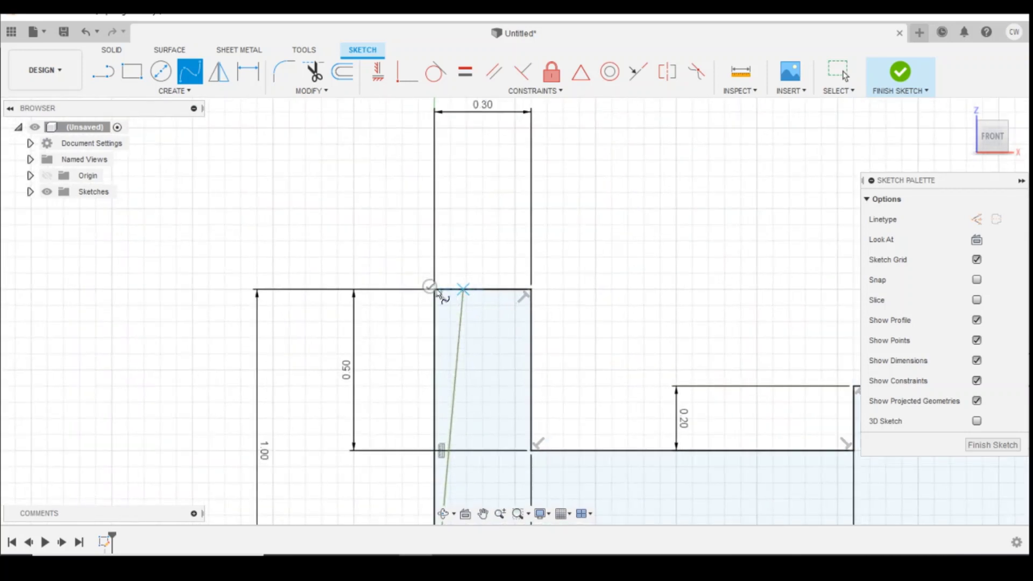
{"action": "left_click", "coordinate": [464, 290]}
{"action": "left_click", "coordinate": [434, 288]}
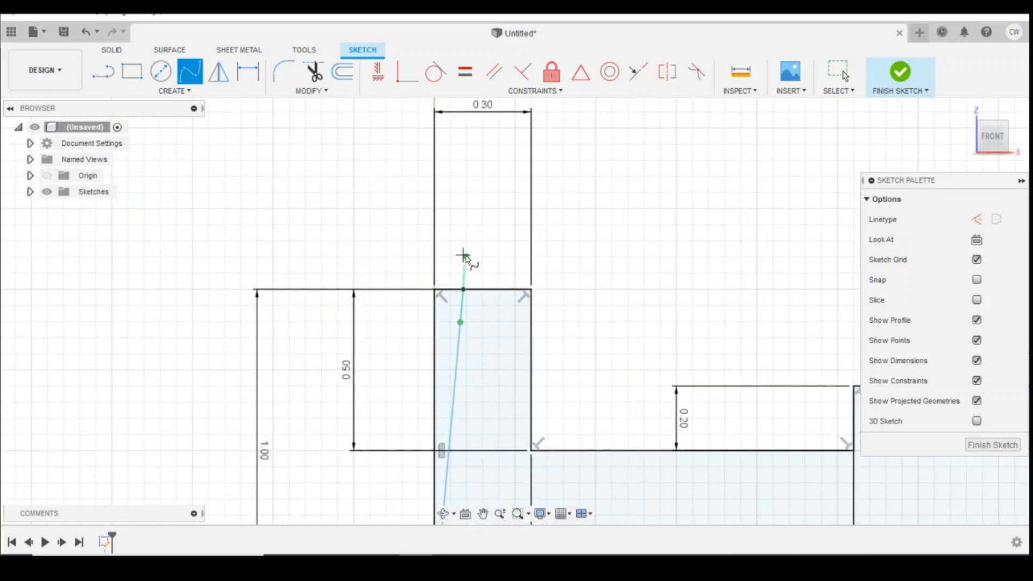
{"action": "key", "text": "Escape"}
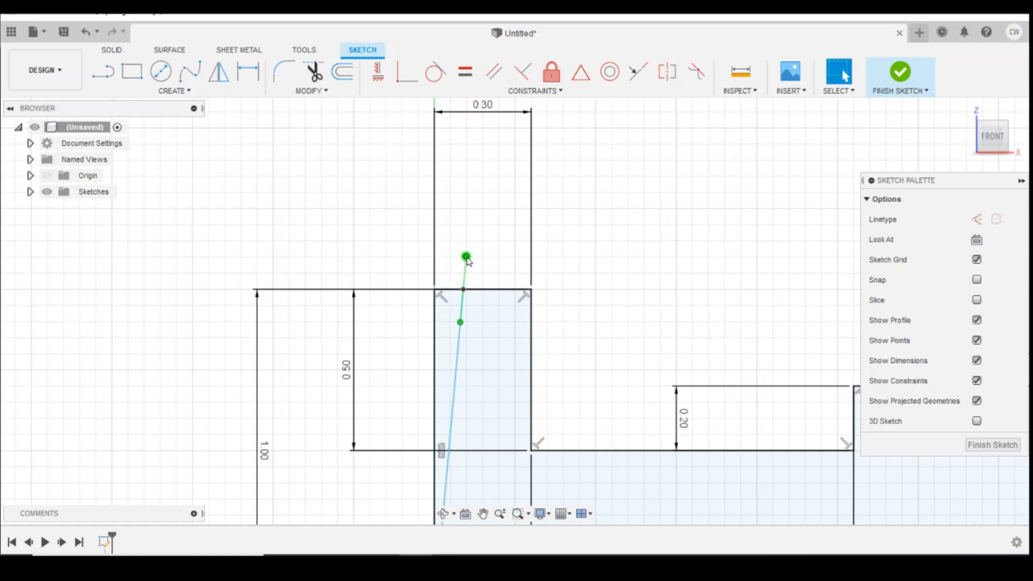
Steepen the spline's tangent, fix its points, and select the buffer profile.
{"action": "left_click_drag", "start_coordinate": [473, 260], "coordinate": [469, 251]}
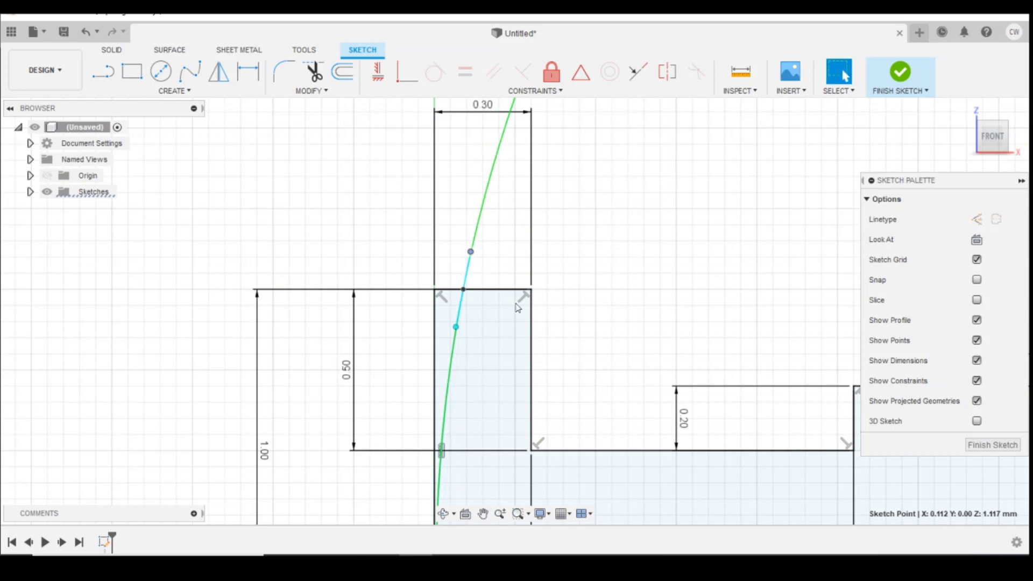
{"action": "scroll", "coordinate": [499, 242], "scroll_direction": "down", "scroll_amount": 5}
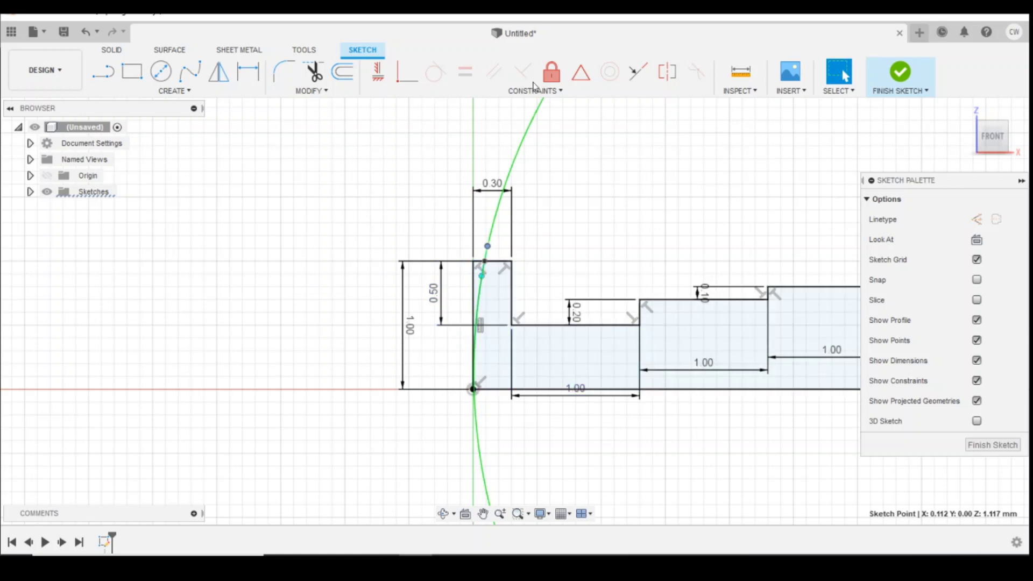
{"action": "left_click", "coordinate": [554, 74]}
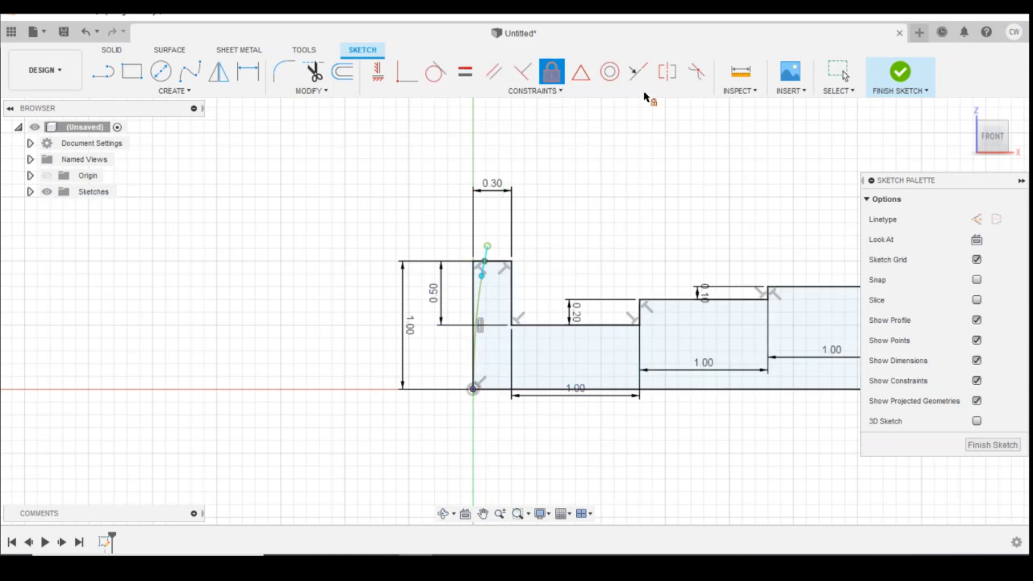
{"action": "scroll", "coordinate": [612, 258], "scroll_direction": "down", "scroll_amount": 3}
{"action": "key", "text": "Escape"}
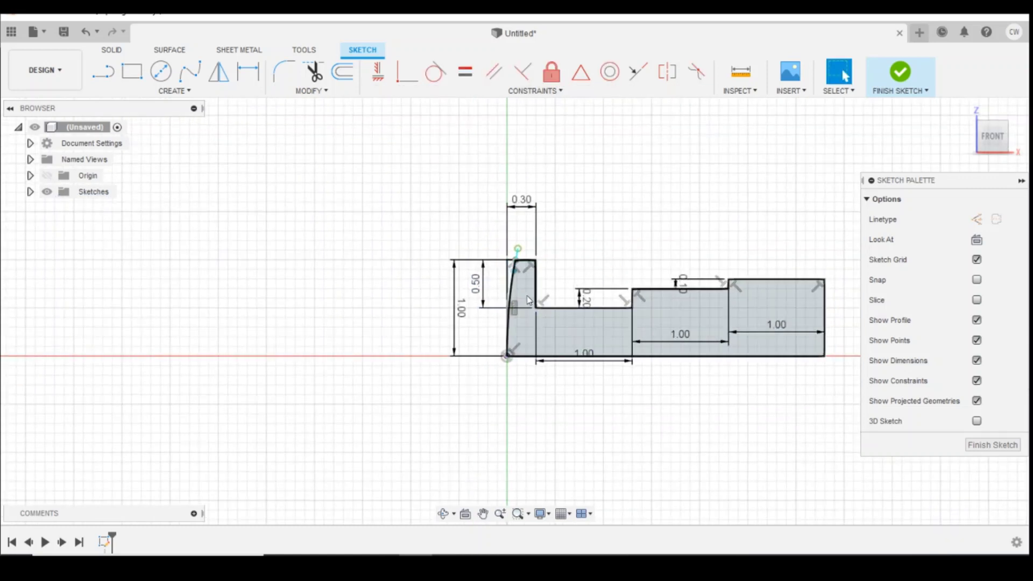
{"action": "left_click", "coordinate": [665, 322]}
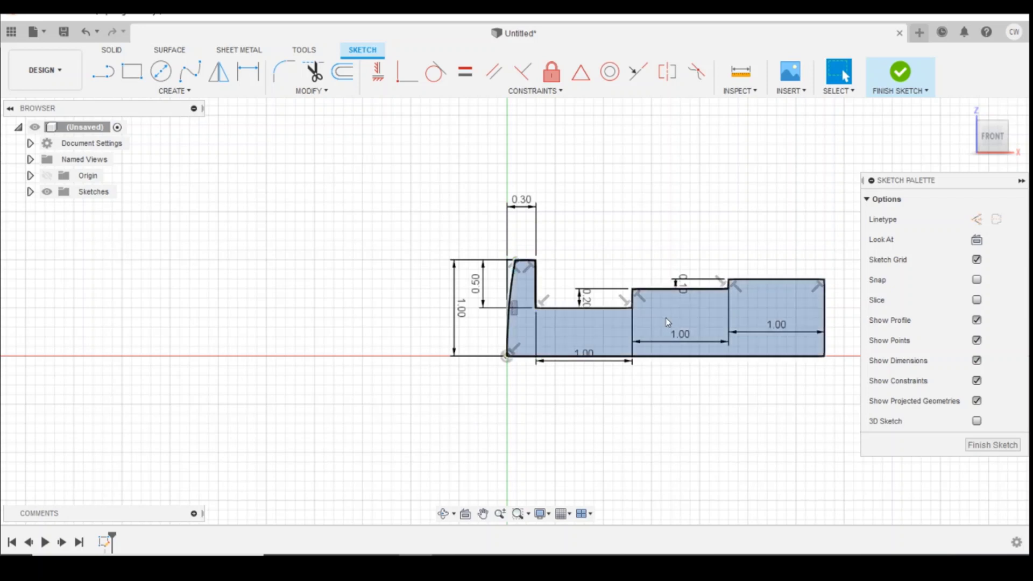
Finish the sketch and revolve the profile 360° about its bottom edge into a solid.
{"action": "left_click", "coordinate": [901, 74]}
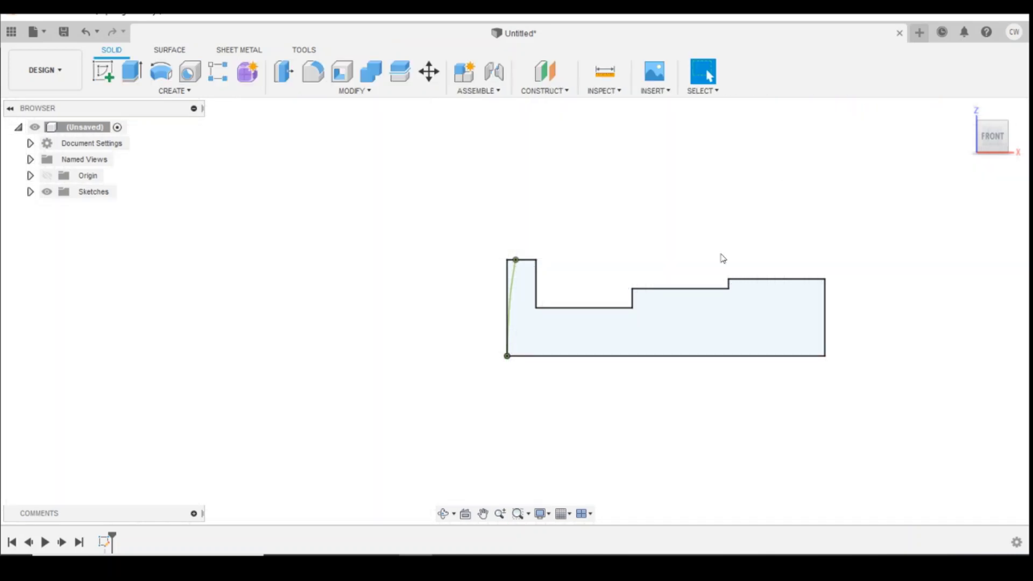
{"action": "left_click", "coordinate": [157, 91]}
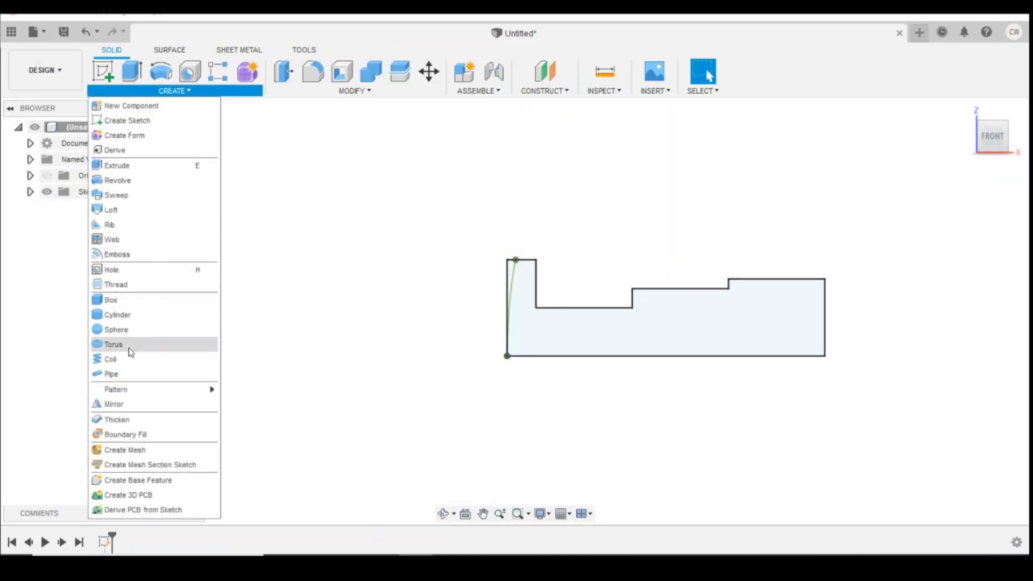
{"action": "left_click", "coordinate": [141, 180]}
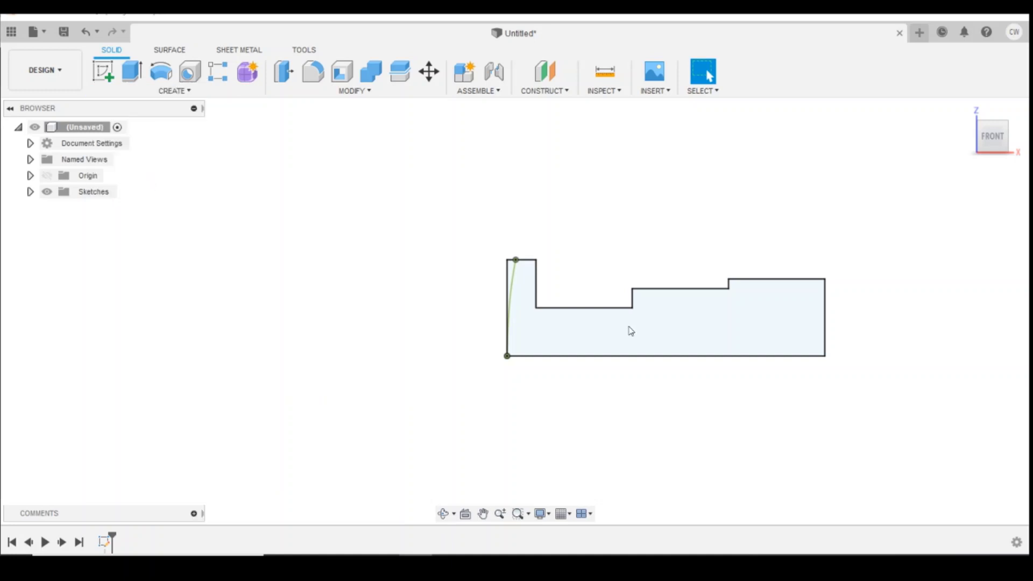
{"action": "left_click", "coordinate": [692, 329]}
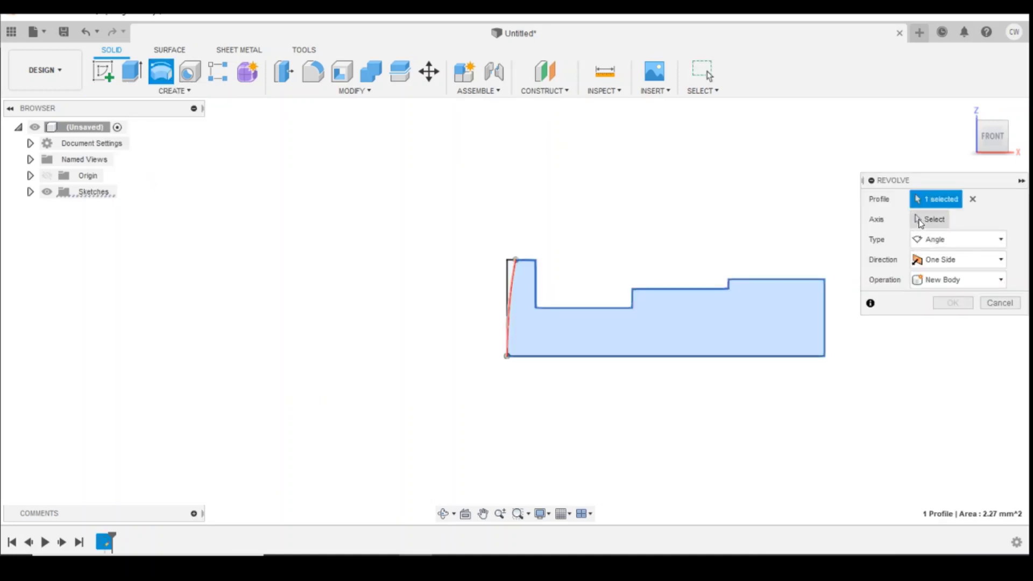
{"action": "left_click", "coordinate": [659, 357]}
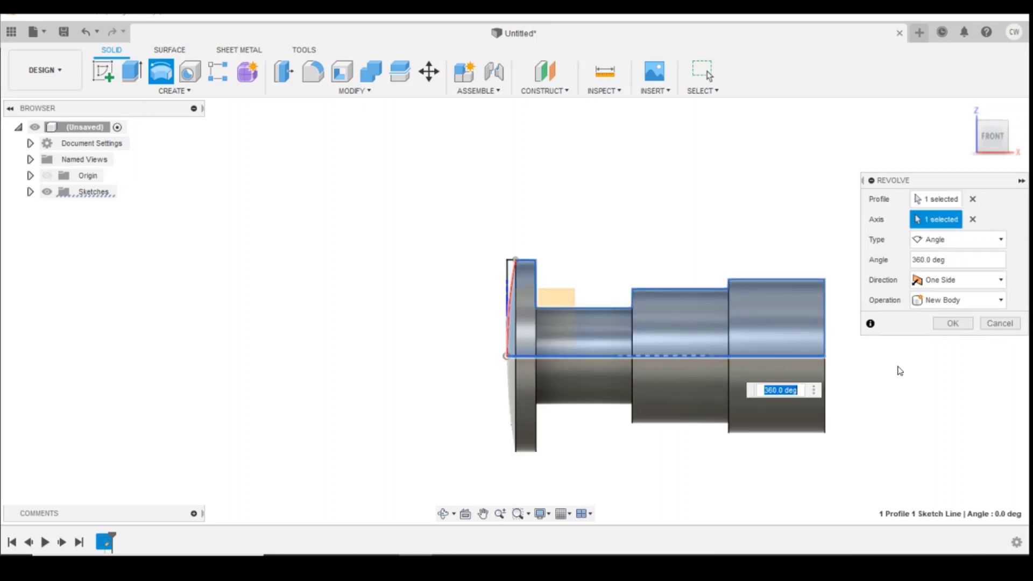
{"action": "left_click", "coordinate": [952, 324]}
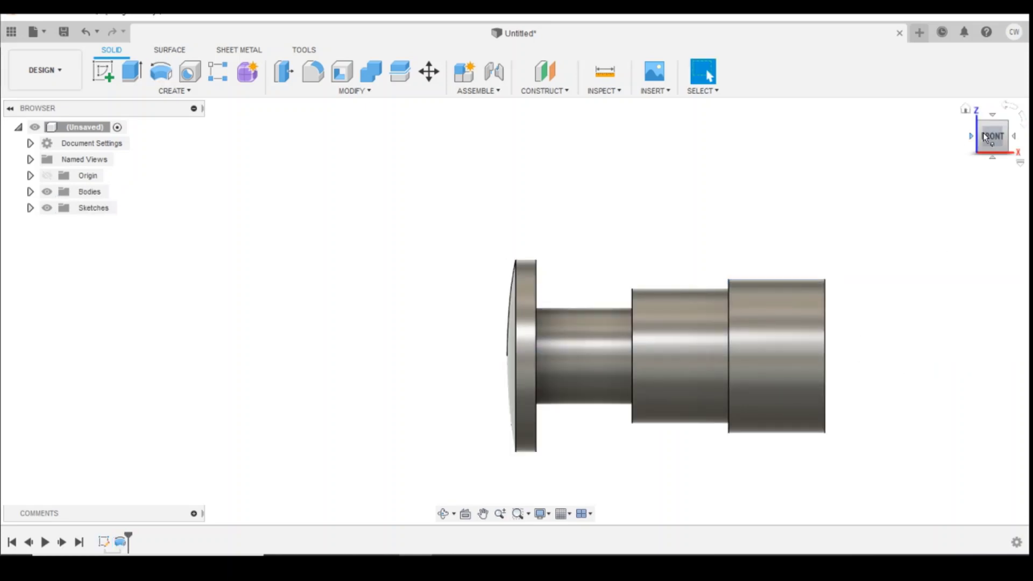
{"action": "left_click_drag", "start_coordinate": [994, 141], "coordinate": [1011, 149]}
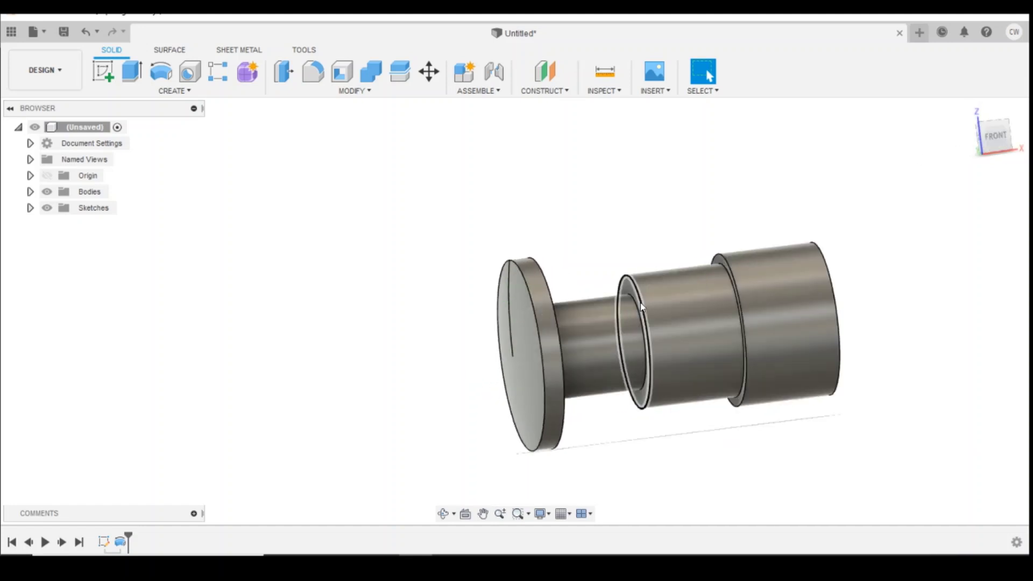
Fillet the edge between the shank and middle cylinder with a 0.1 mm radius.
{"action": "left_click", "coordinate": [641, 306]}
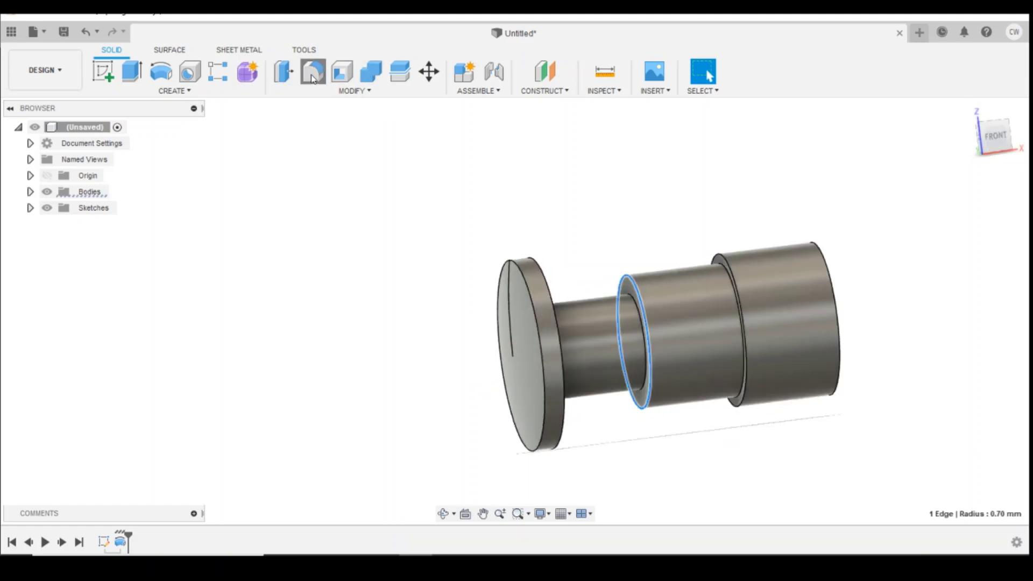
{"action": "key", "text": "f"}
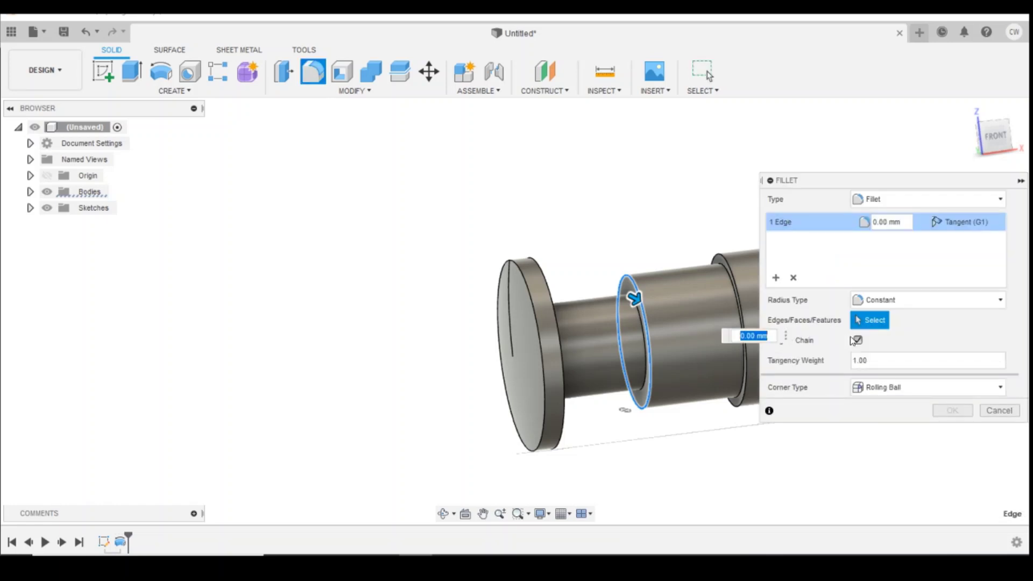
{"action": "type", "text": "0.1"}
{"action": "key", "text": "Return"}
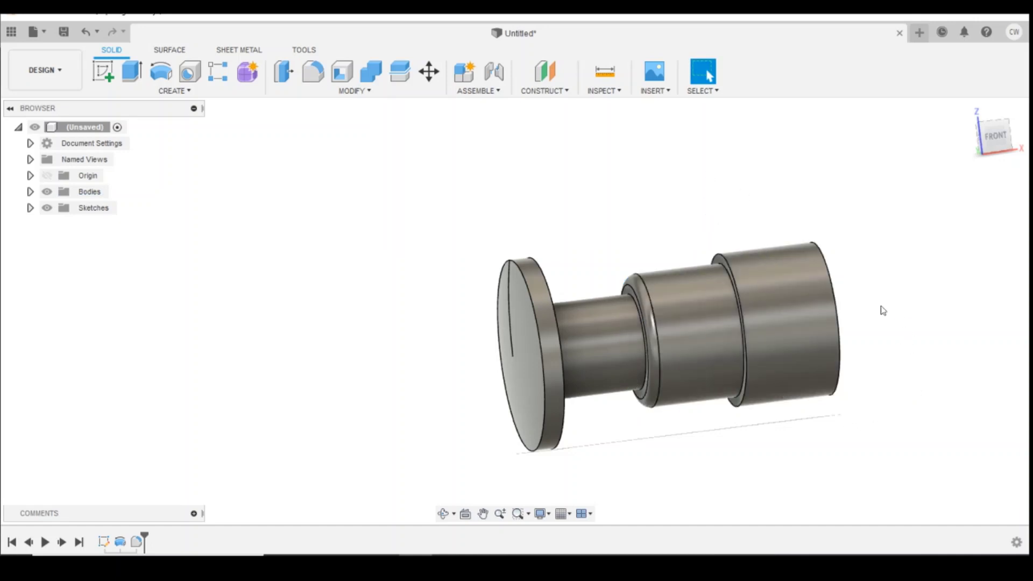
{"action": "mouse_move", "coordinate": [1003, 144]}
{"action": "left_mouse_down"}
{"action": "mouse_move", "coordinate": [968, 128]}
{"action": "mouse_move", "coordinate": [964, 203]}
{"action": "left_mouse_up"}
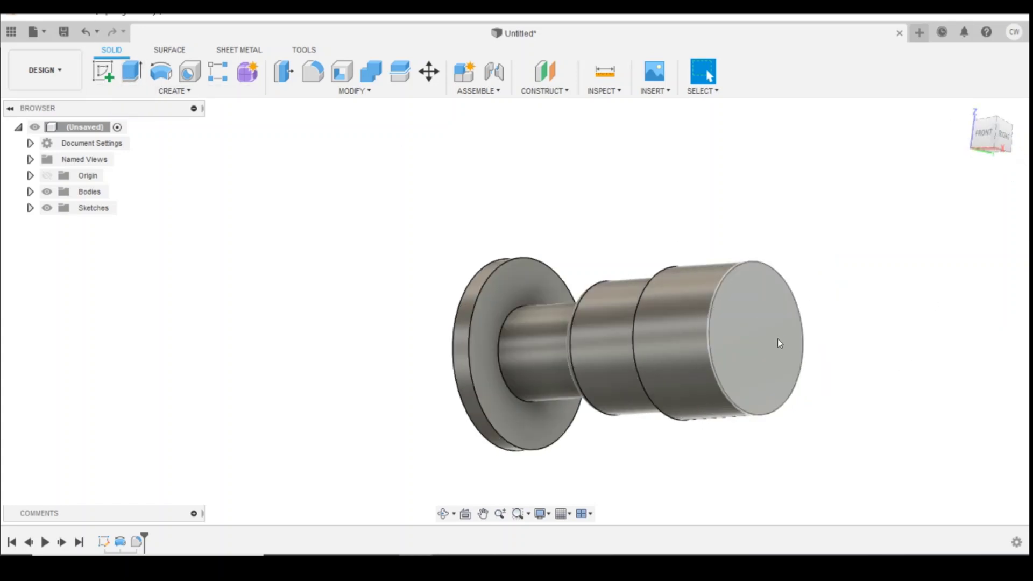
Start a new sketch on the buffer's large end face.
{"action": "left_click", "coordinate": [137, 94]}
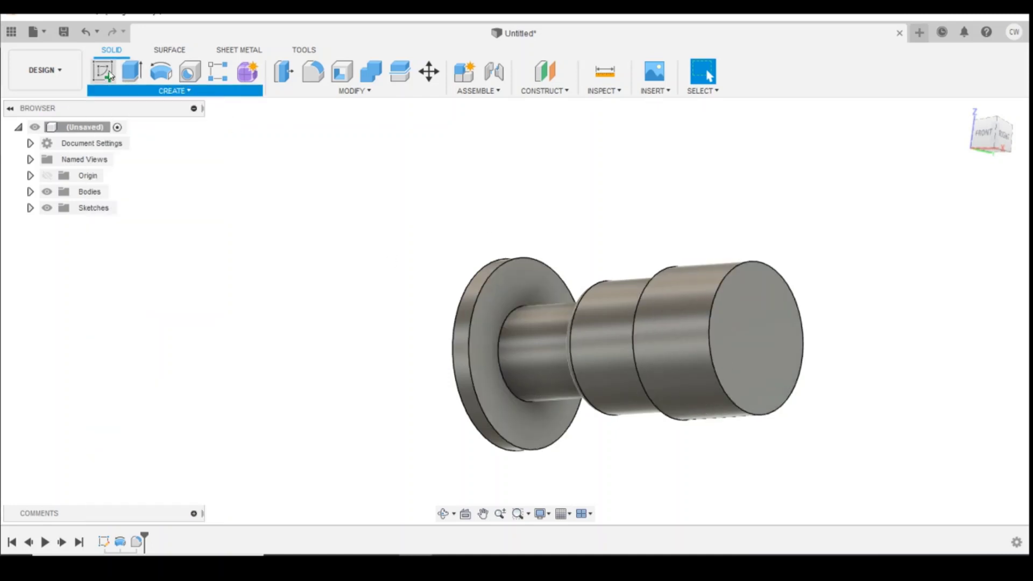
{"action": "left_click", "coordinate": [109, 75]}
{"action": "left_click", "coordinate": [766, 347]}
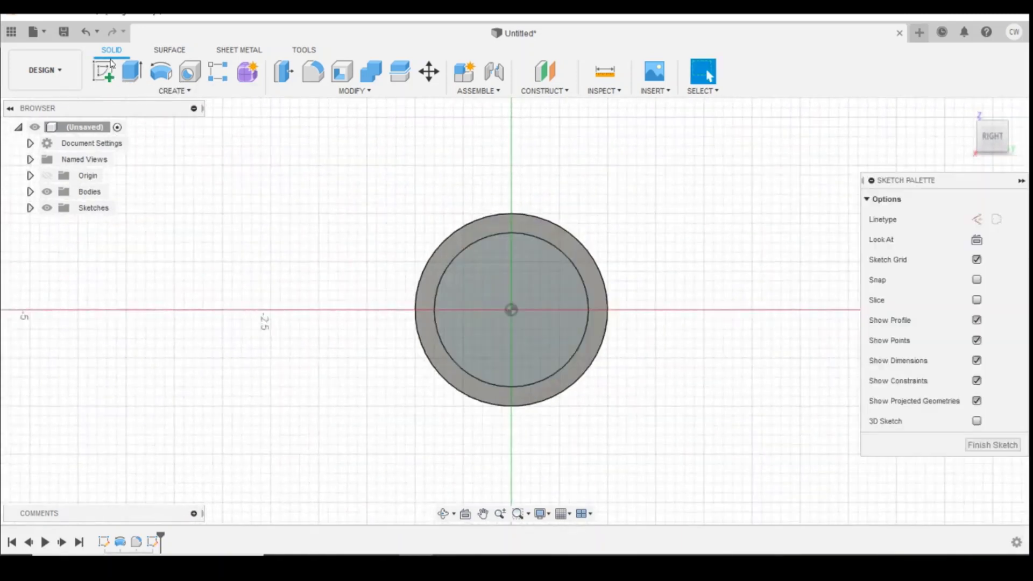
Draw a centre rectangle at the origin, 2 mm by 3 mm.
{"action": "left_click", "coordinate": [140, 93]}
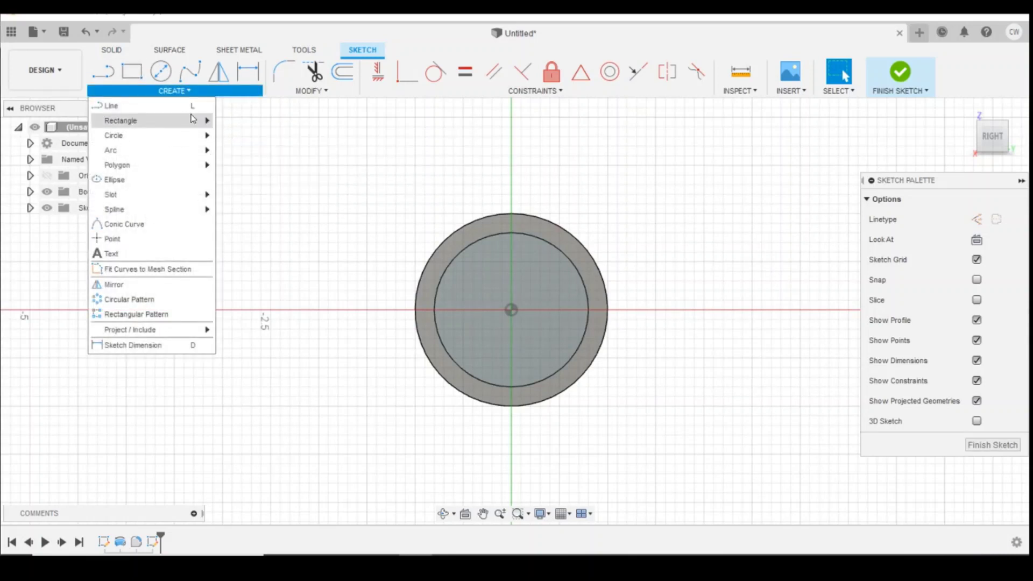
{"action": "mouse_move", "coordinate": [201, 120]}
{"action": "left_click", "coordinate": [250, 151]}
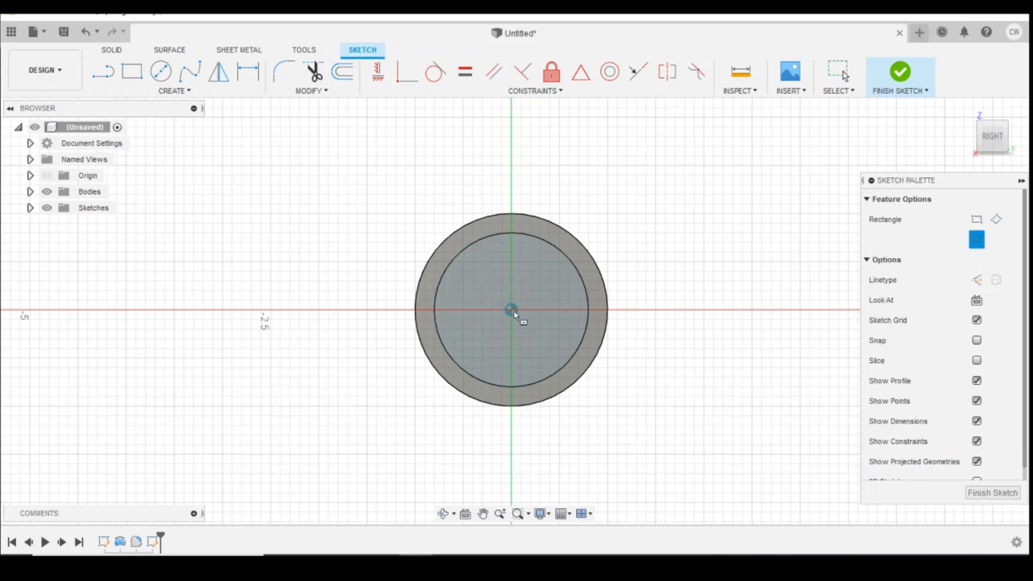
{"action": "left_click", "coordinate": [511, 310]}
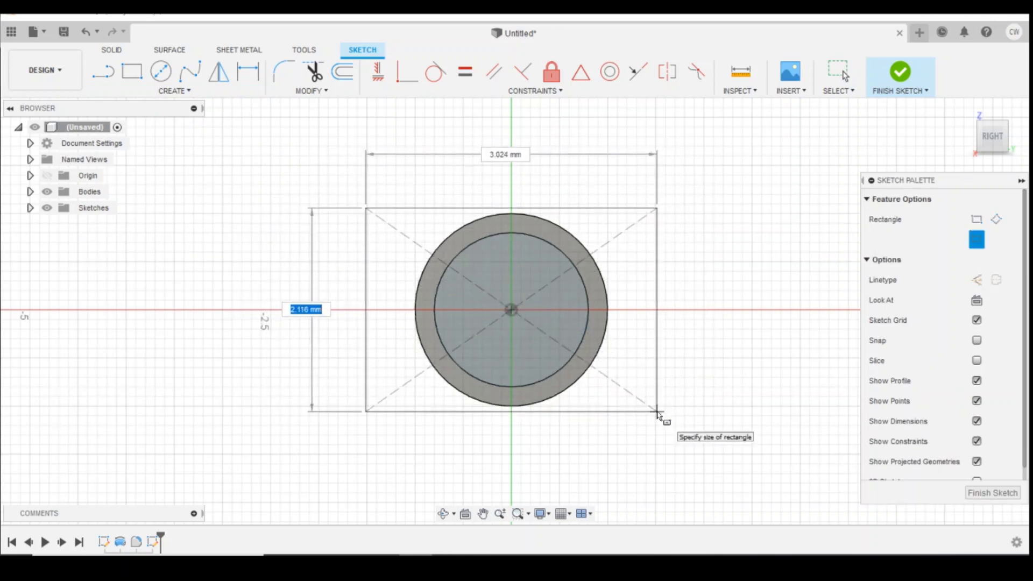
{"action": "type", "text": "2"}
{"action": "key", "text": "Tab"}
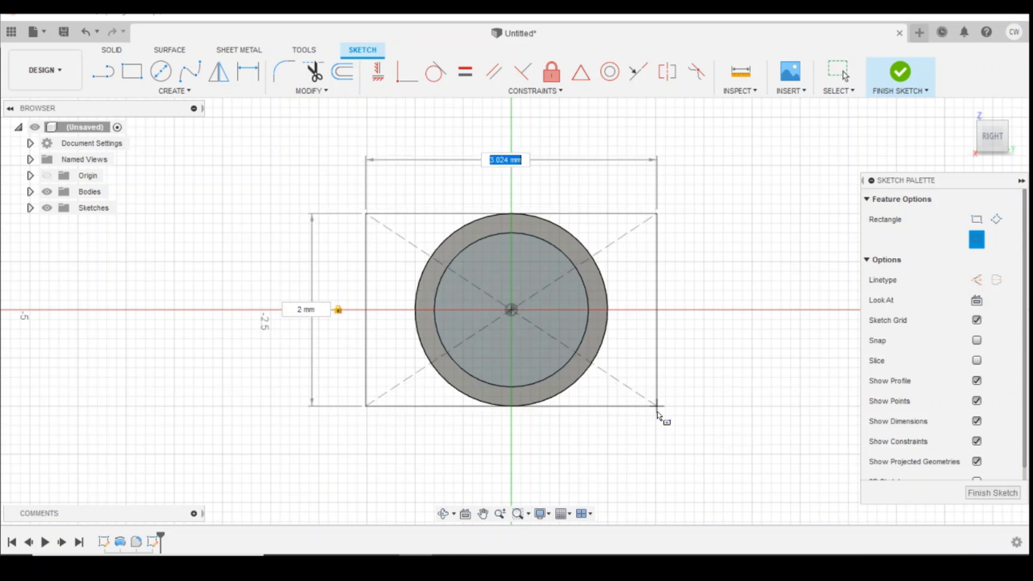
{"action": "type", "text": "3"}
{"action": "key", "text": "Return"}
{"action": "key", "text": "Escape"}
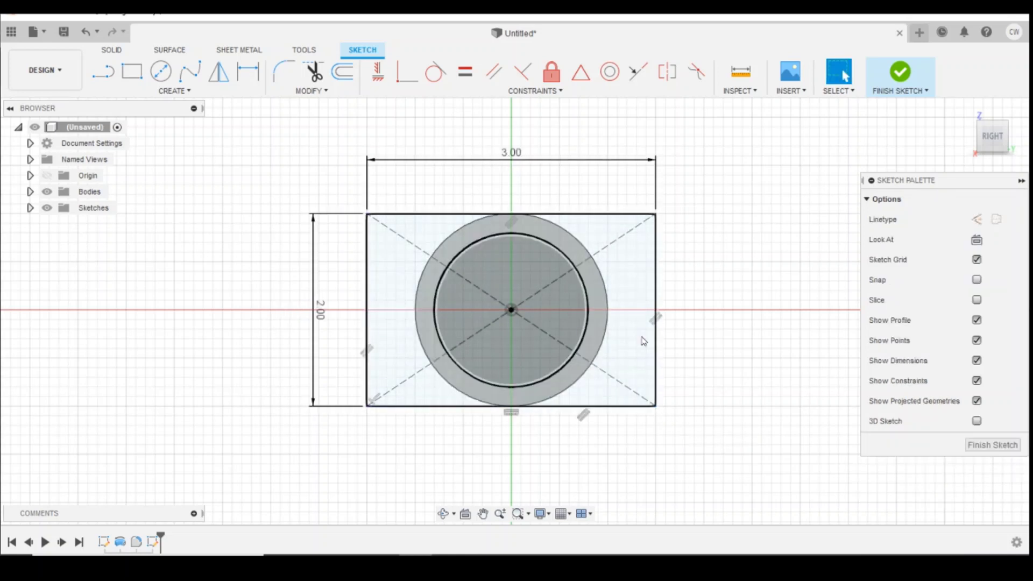
Select both the rectangle and circle profiles for the quick-command menu.
{"action": "left_click", "coordinate": [642, 349]}
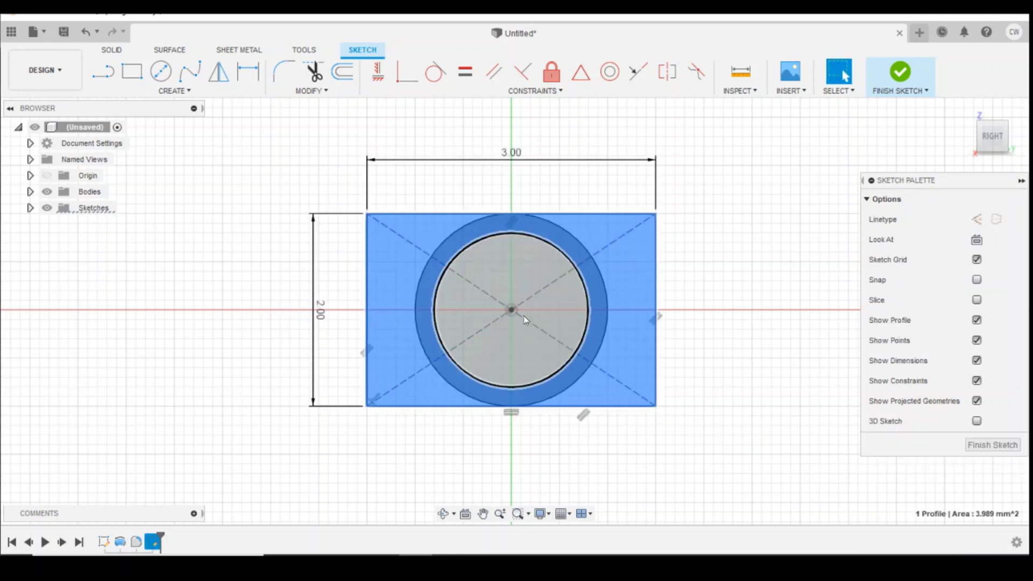
{"action": "left_click", "coordinate": [561, 319], "text": "shift"}
{"action": "right_click", "coordinate": [563, 320]}
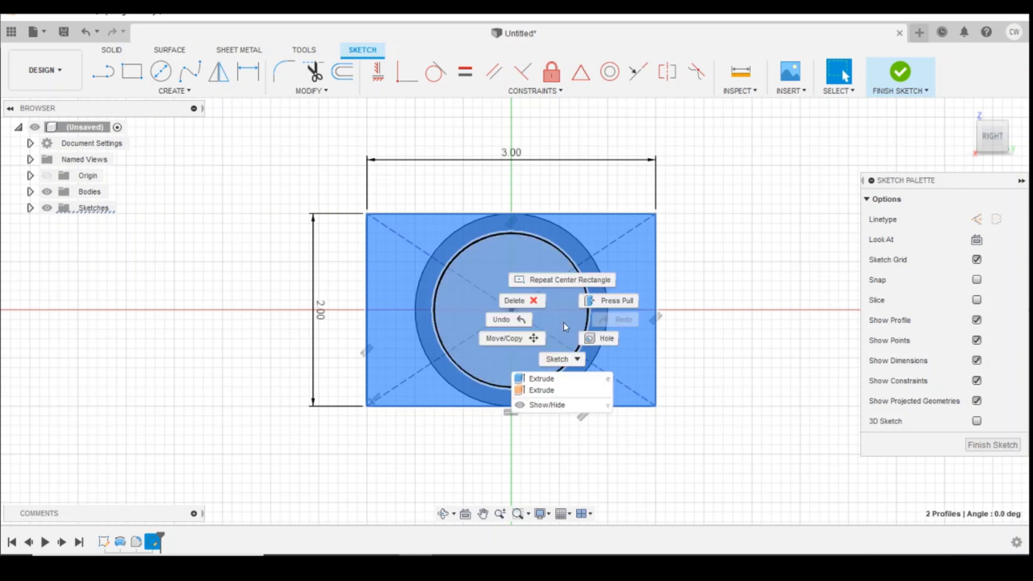
{"action": "left_click", "coordinate": [563, 380]}
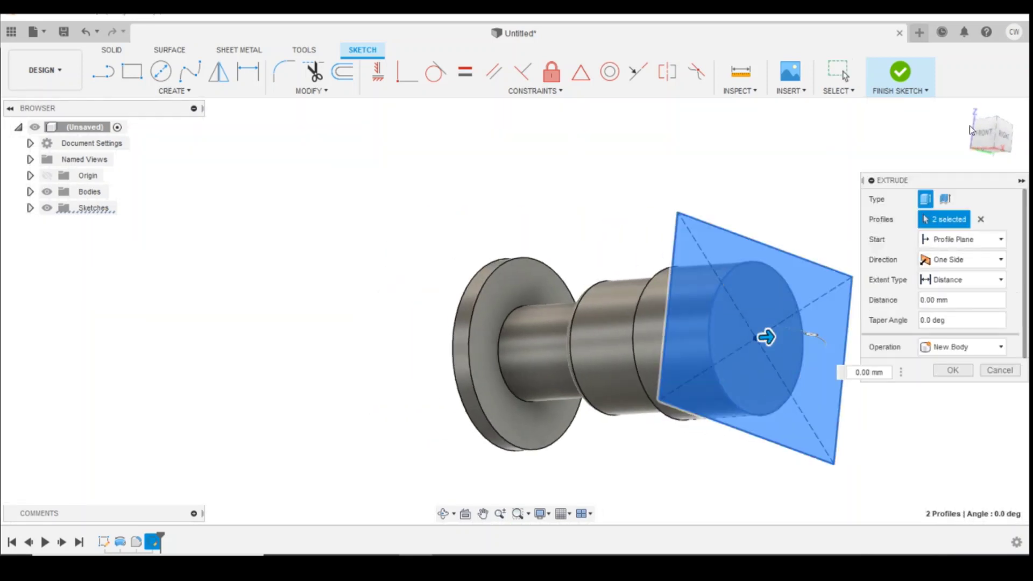
{"action": "left_click_drag", "start_coordinate": [770, 337], "coordinate": [794, 339]}
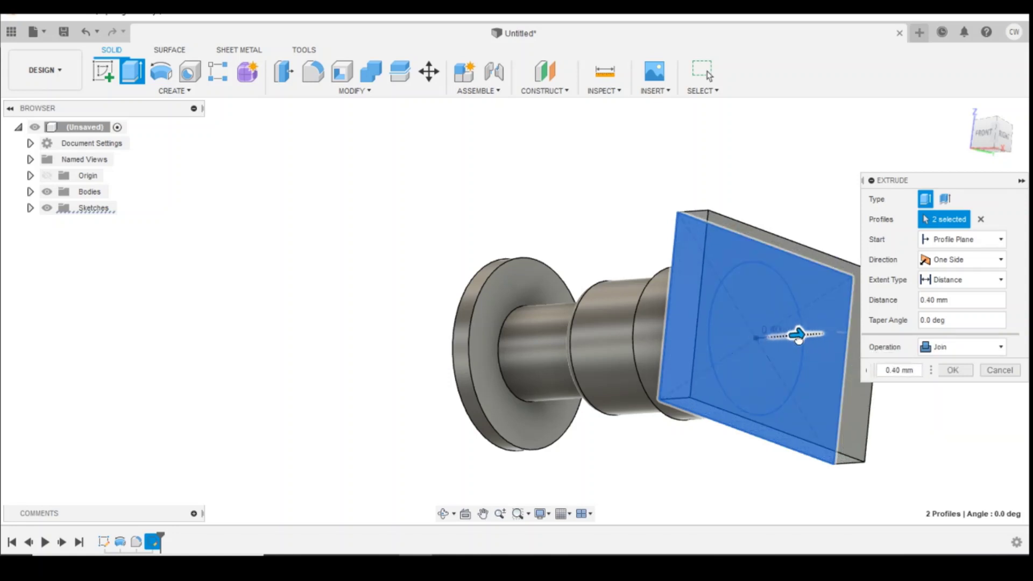
{"action": "left_click", "coordinate": [956, 370]}
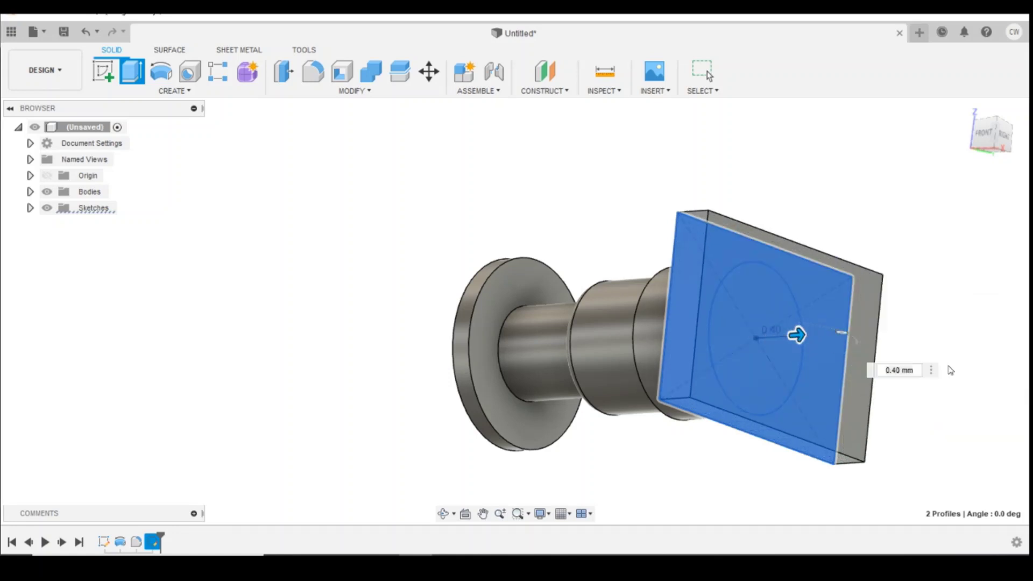
{"action": "left_click", "coordinate": [966, 109]}
{"action": "left_click", "coordinate": [975, 132]}
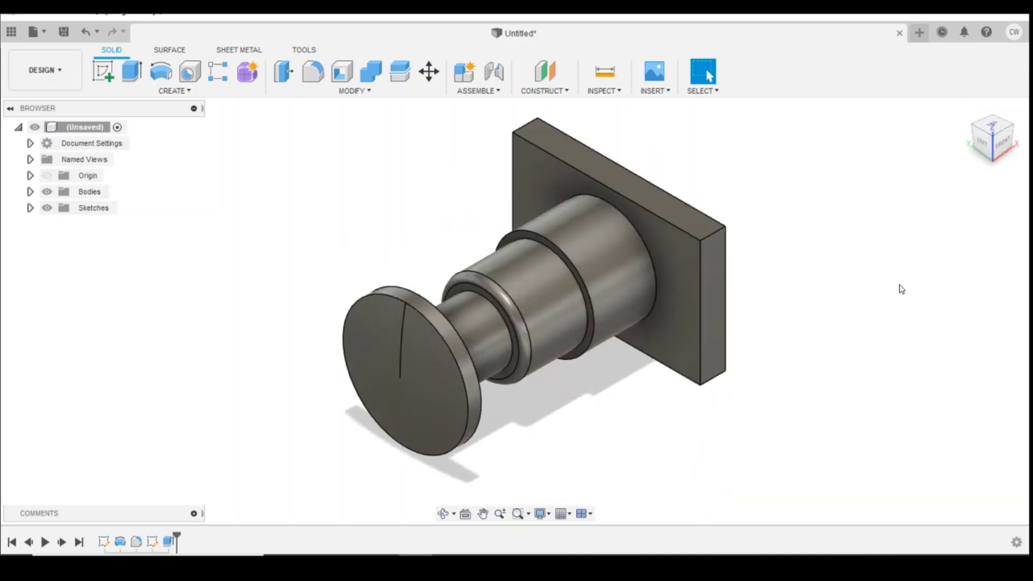
{"action": "left_click_drag", "start_coordinate": [1003, 144], "coordinate": [985, 146]}
{"action": "middle_click_drag", "start_coordinate": [646, 329], "coordinate": [663, 336], "text": "shift"}
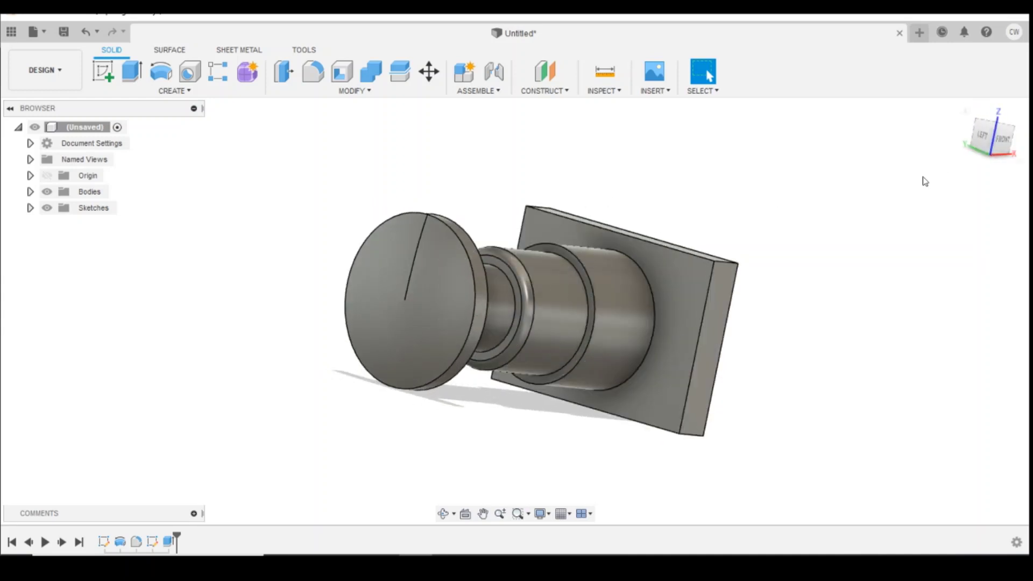
Start a new sketch on the top plane through the buffer's axis, viewed from above.
{"action": "left_click", "coordinate": [103, 70]}
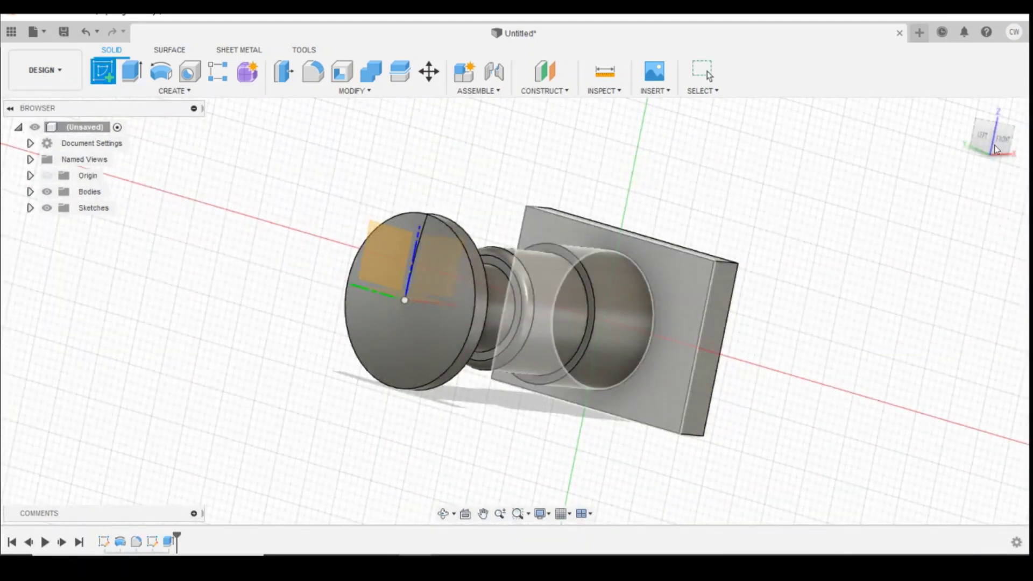
{"action": "key", "text": "Escape"}
{"action": "key", "text": "Escape"}
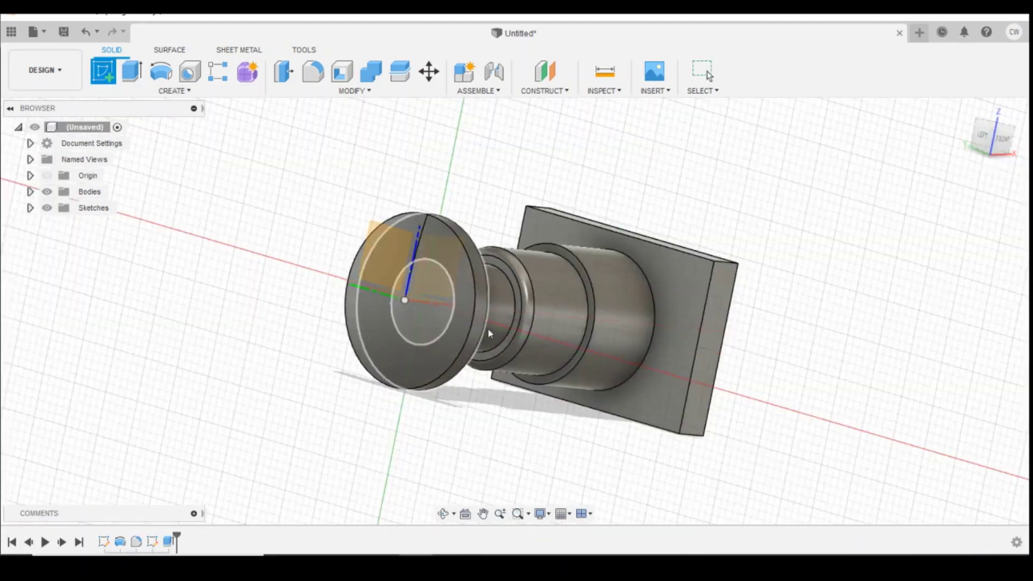
{"action": "left_click", "coordinate": [103, 70]}
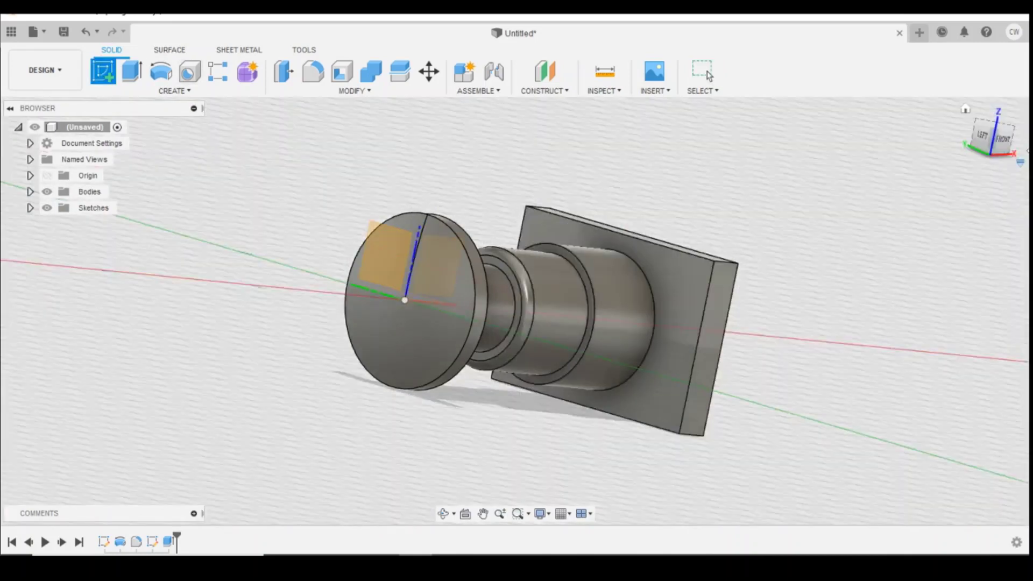
{"action": "left_click_drag", "start_coordinate": [980, 141], "coordinate": [961, 136]}
{"action": "left_click", "coordinate": [405, 368]}
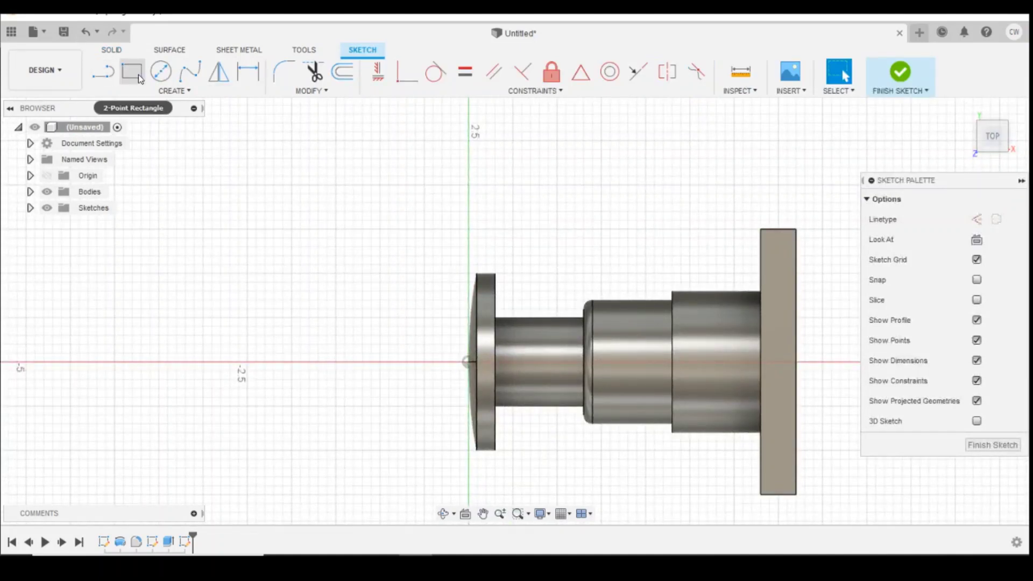
Draw the brace's diagonal from the back plate edge onto the widest shank section's top edge.
{"action": "left_click", "coordinate": [104, 78]}
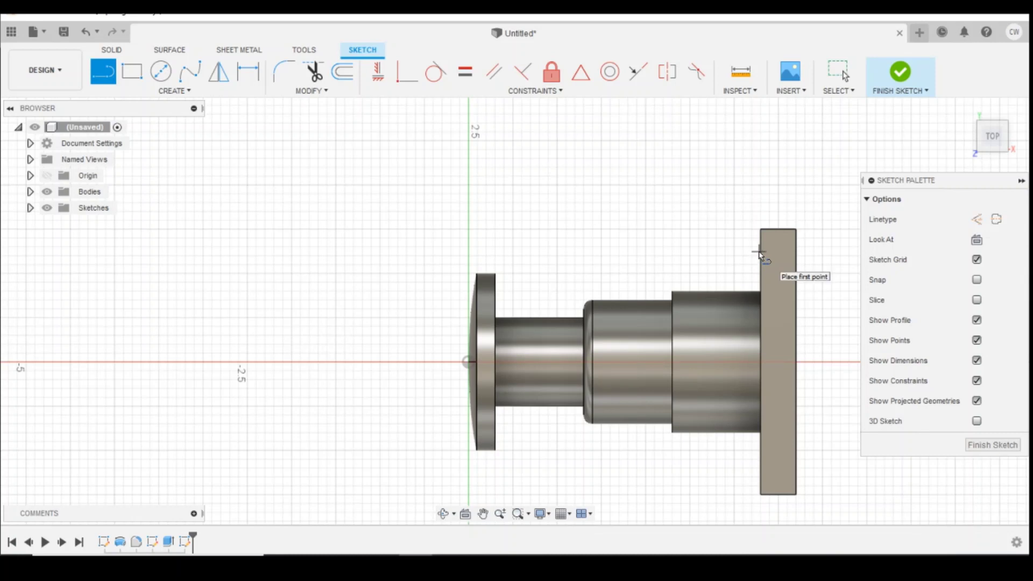
{"action": "left_click", "coordinate": [760, 252]}
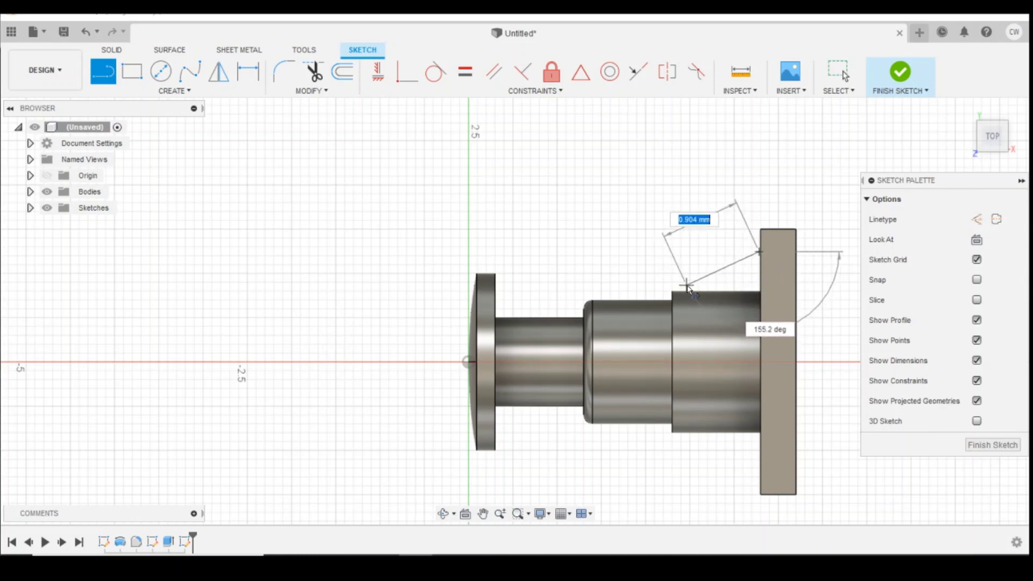
{"action": "left_click", "coordinate": [695, 286]}
{"action": "key", "text": "Escape"}
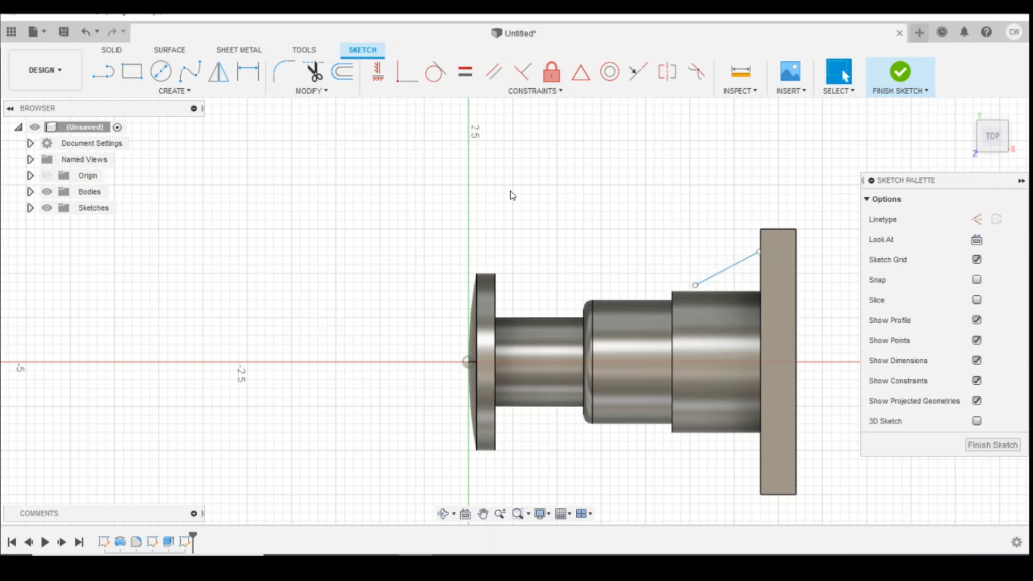
{"action": "left_click", "coordinate": [405, 77]}
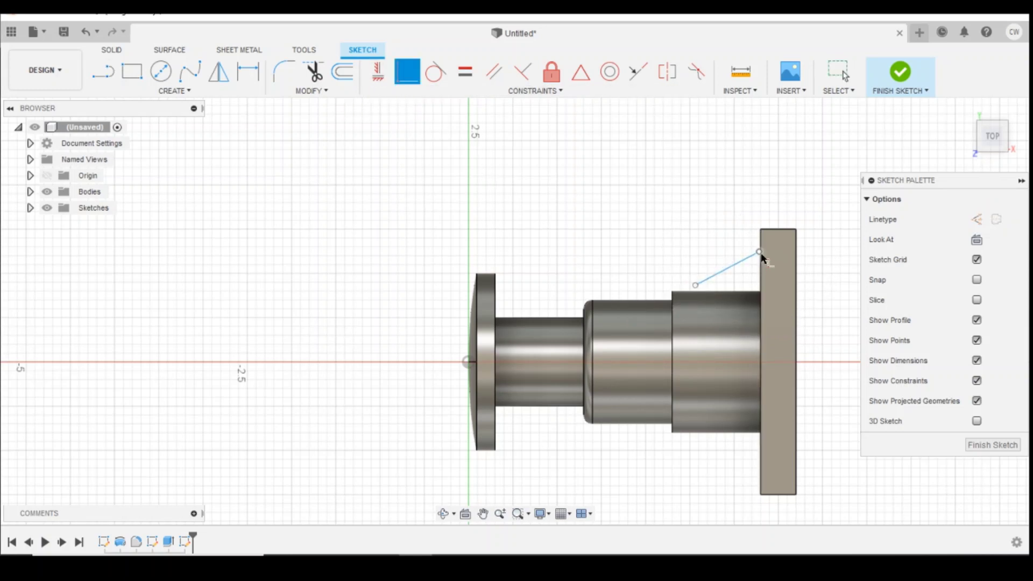
{"action": "left_click", "coordinate": [760, 252]}
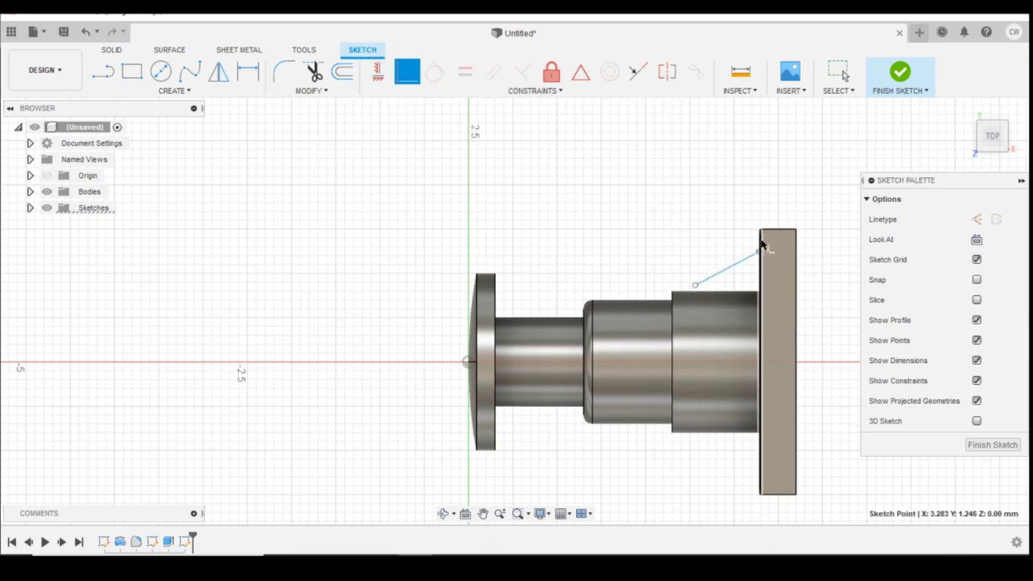
{"action": "left_click", "coordinate": [761, 255]}
{"action": "left_click", "coordinate": [697, 286]}
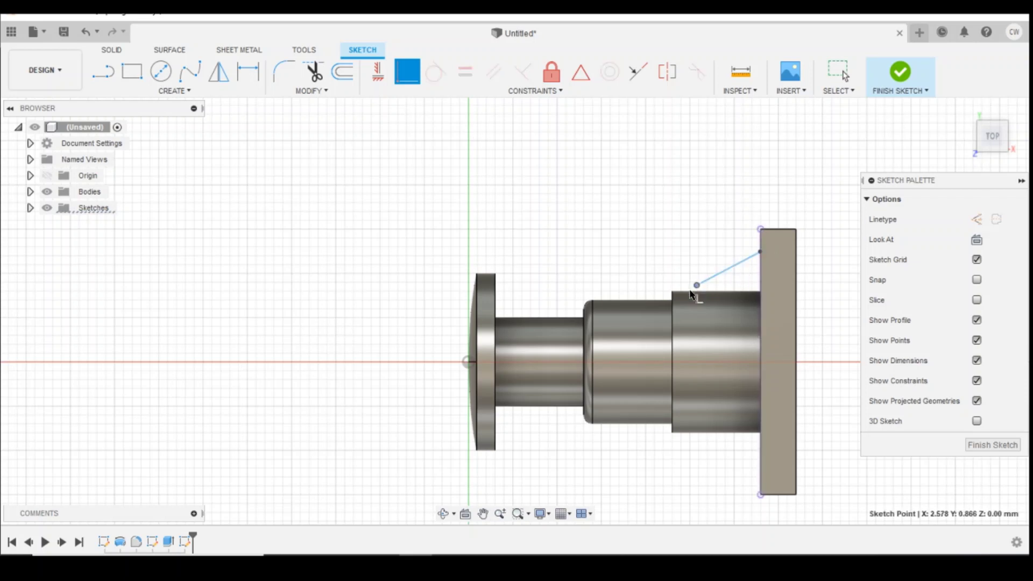
{"action": "scroll", "coordinate": [689, 293], "scroll_direction": "up", "scroll_amount": 3}
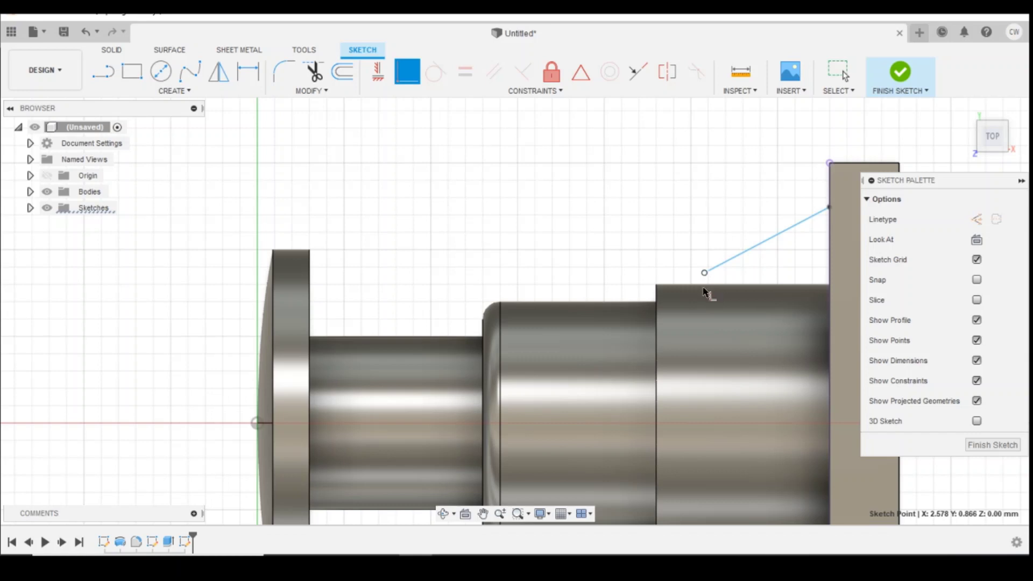
{"action": "left_click", "coordinate": [702, 293]}
{"action": "key", "text": "Escape"}
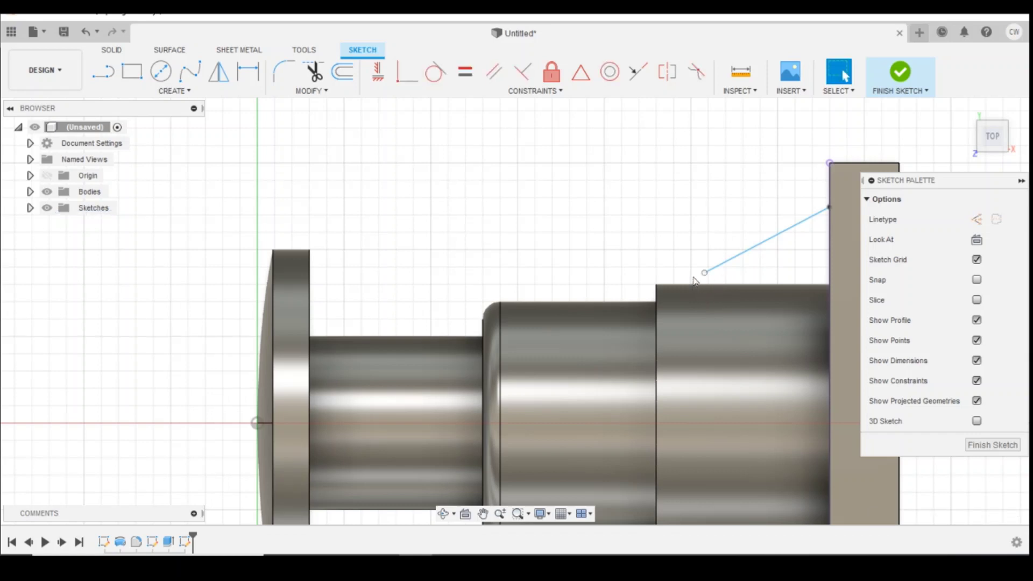
{"action": "mouse_move", "coordinate": [705, 274]}
{"action": "left_mouse_down"}
{"action": "mouse_move", "coordinate": [697, 302]}
{"action": "mouse_move", "coordinate": [665, 303]}
{"action": "left_mouse_up"}
Close the triangle with a horizontal line to the plate corner.
{"action": "key", "text": "l"}
{"action": "left_click", "coordinate": [668, 297]}
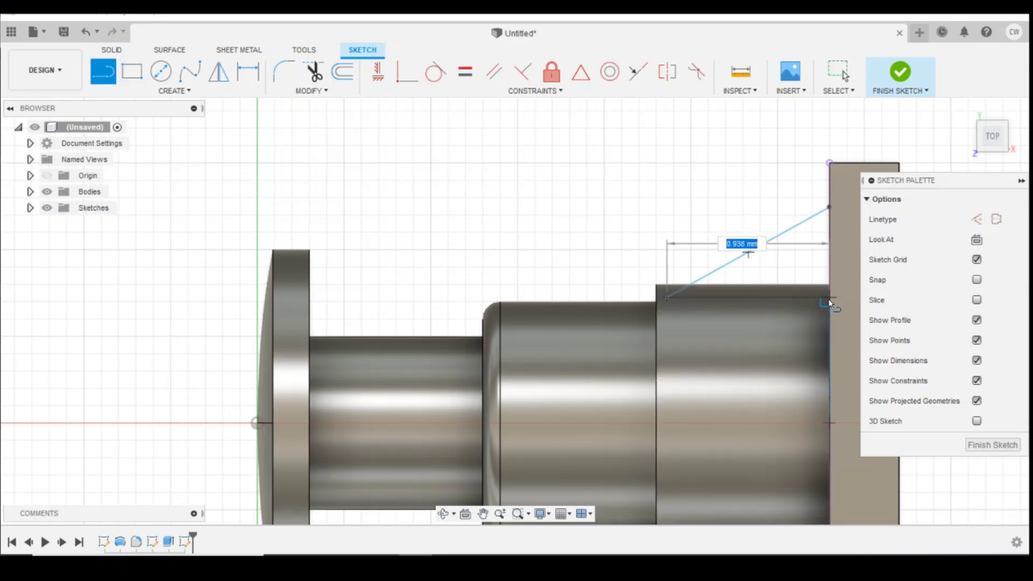
{"action": "left_click", "coordinate": [829, 297]}
Dimension the triangle's base to 0.938 and its top vertex 0.254 below the plate corner.
{"action": "key", "text": "d"}
{"action": "left_click", "coordinate": [794, 298]}
{"action": "left_click", "coordinate": [783, 322]}
{"action": "left_click", "coordinate": [830, 208]}
{"action": "left_click", "coordinate": [830, 162]}
{"action": "left_click", "coordinate": [793, 183]}
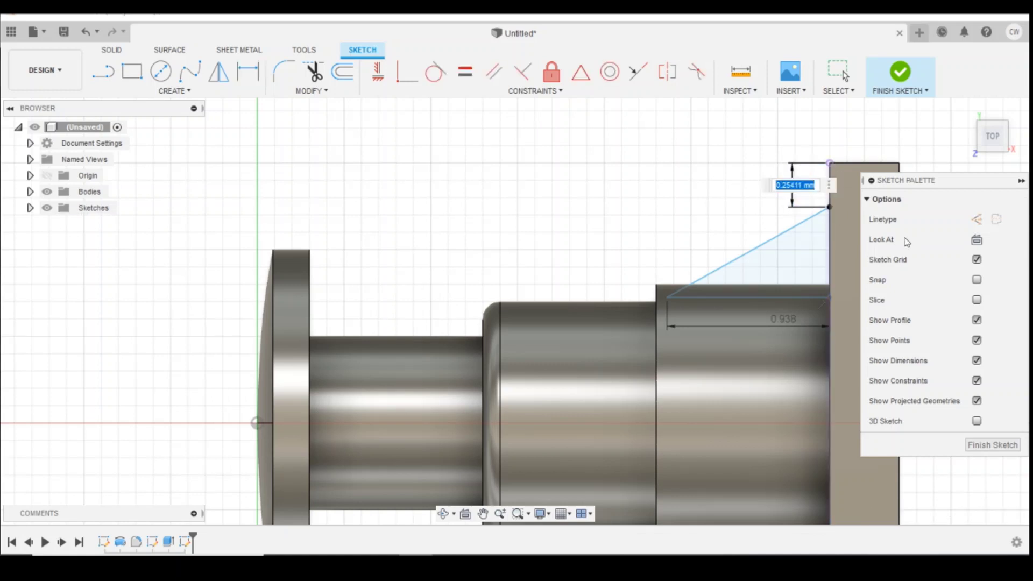
{"action": "key", "text": "Return"}
{"action": "left_click", "coordinate": [831, 234]}
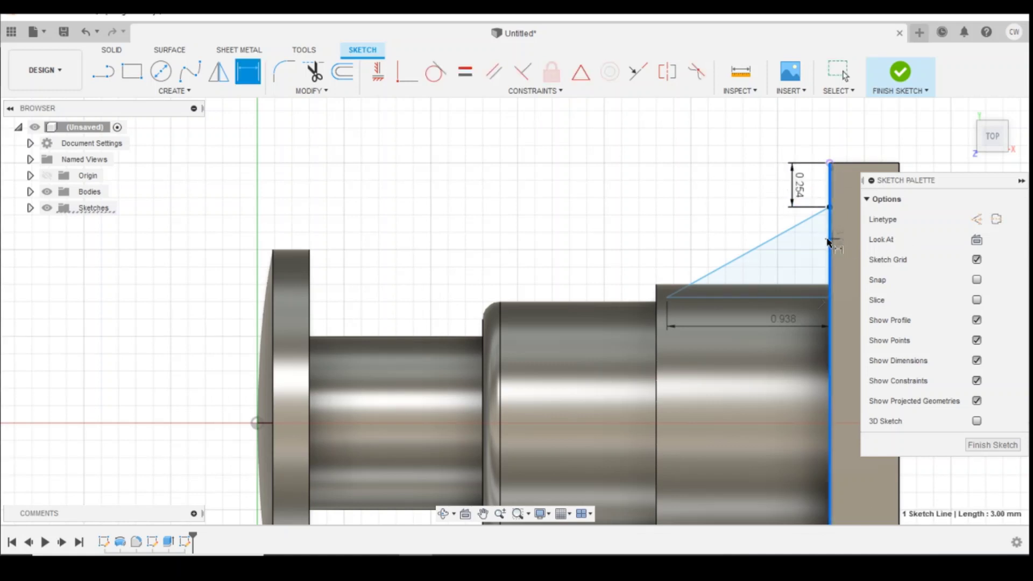
{"action": "key", "text": "Escape"}
Dimension the diagonal to 1.073 and select the triangle profile.
{"action": "left_click", "coordinate": [781, 239]}
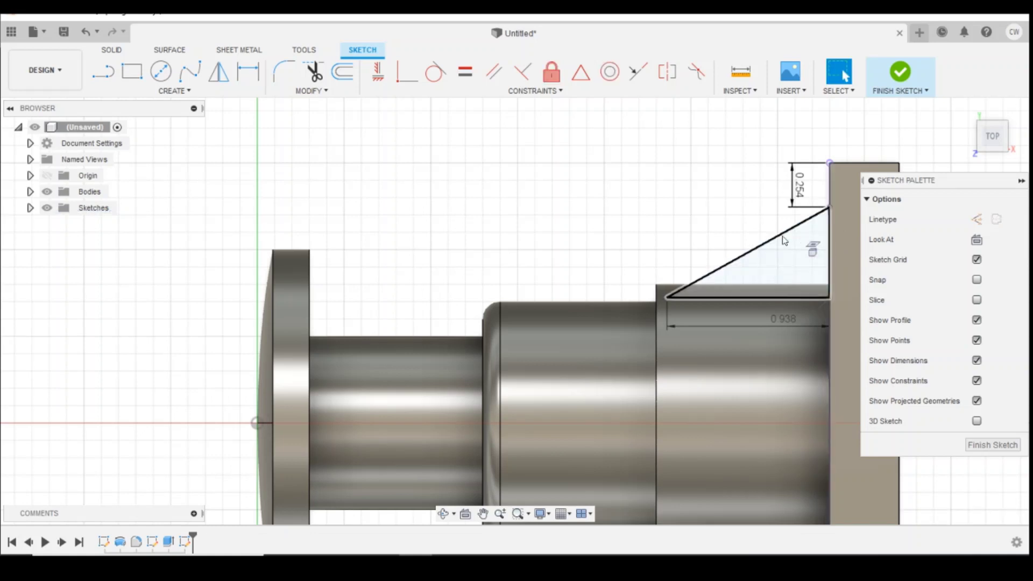
{"action": "key", "text": "d"}
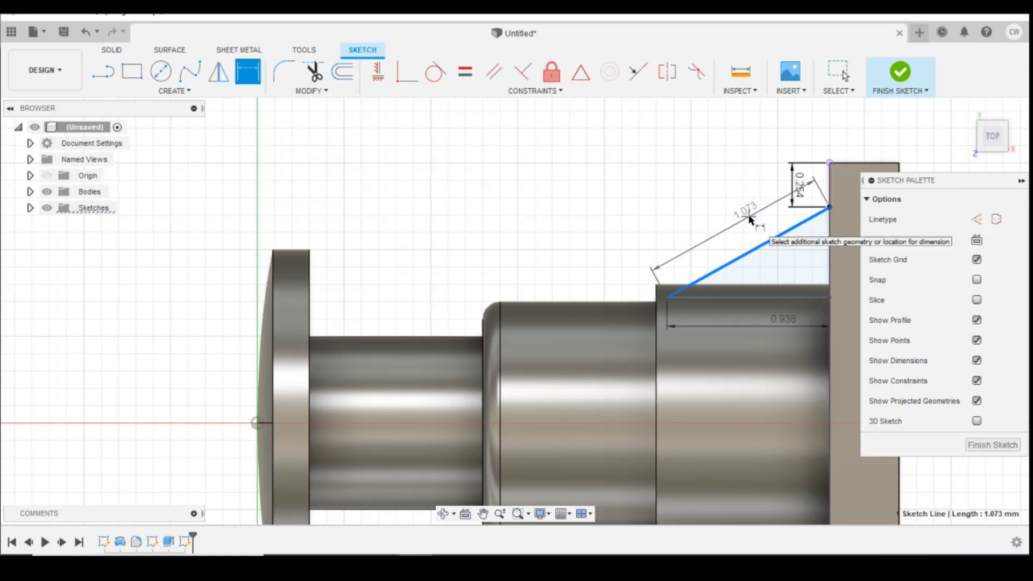
{"action": "left_click", "coordinate": [750, 217]}
{"action": "key", "text": "Return"}
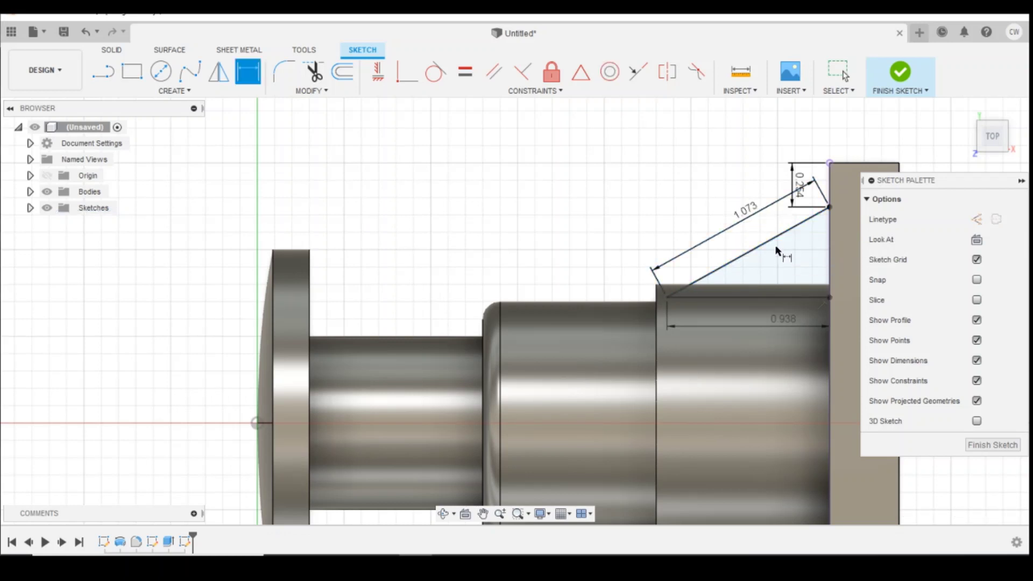
{"action": "scroll", "coordinate": [822, 300], "scroll_direction": "down", "scroll_amount": 2}
{"action": "key", "text": "Escape"}
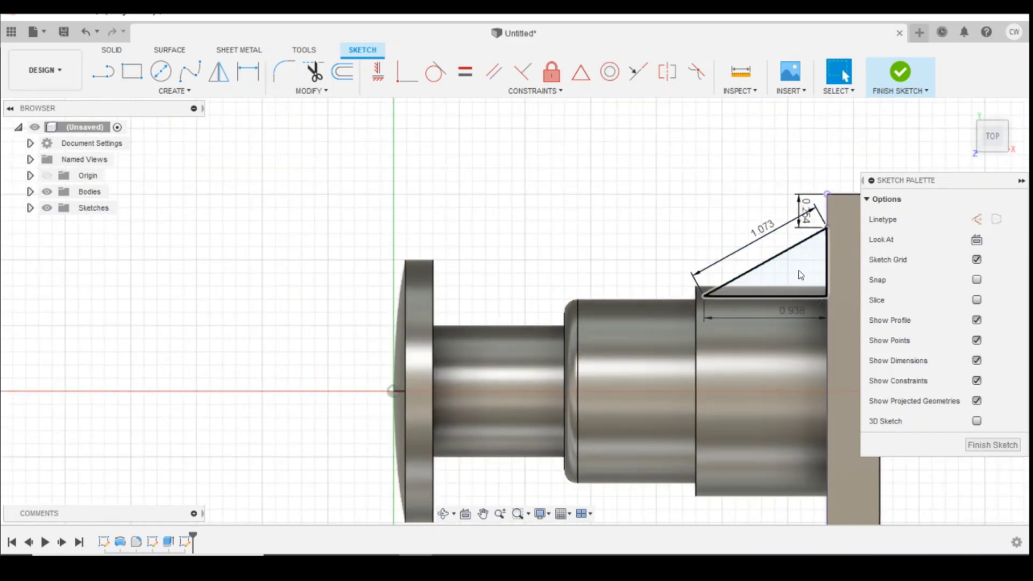
{"action": "left_click", "coordinate": [796, 272]}
{"action": "right_click", "coordinate": [796, 272]}
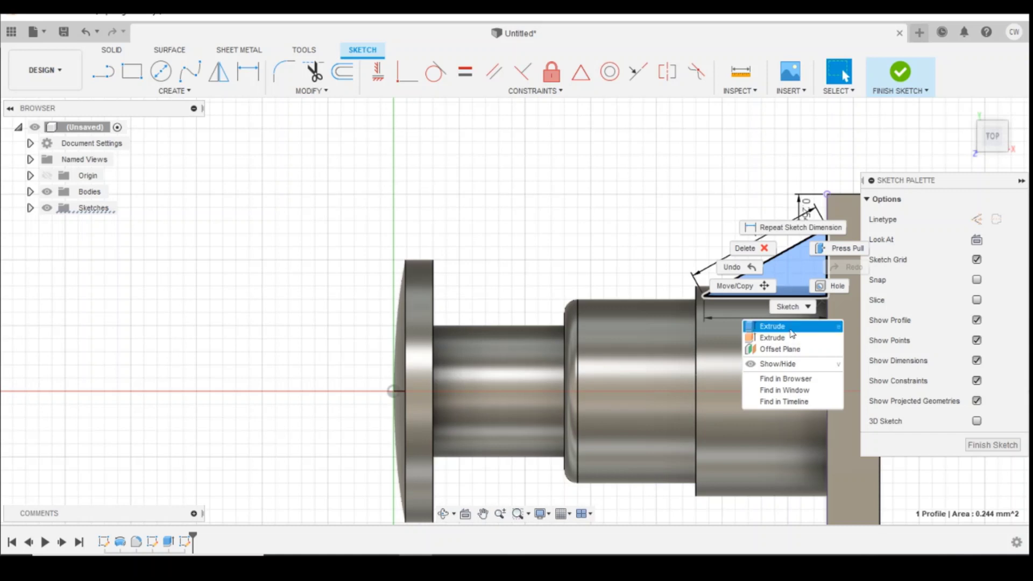
Extrude the triangle Symmetric, 0.20 mm thick, with the Join operation.
{"action": "left_click", "coordinate": [791, 325]}
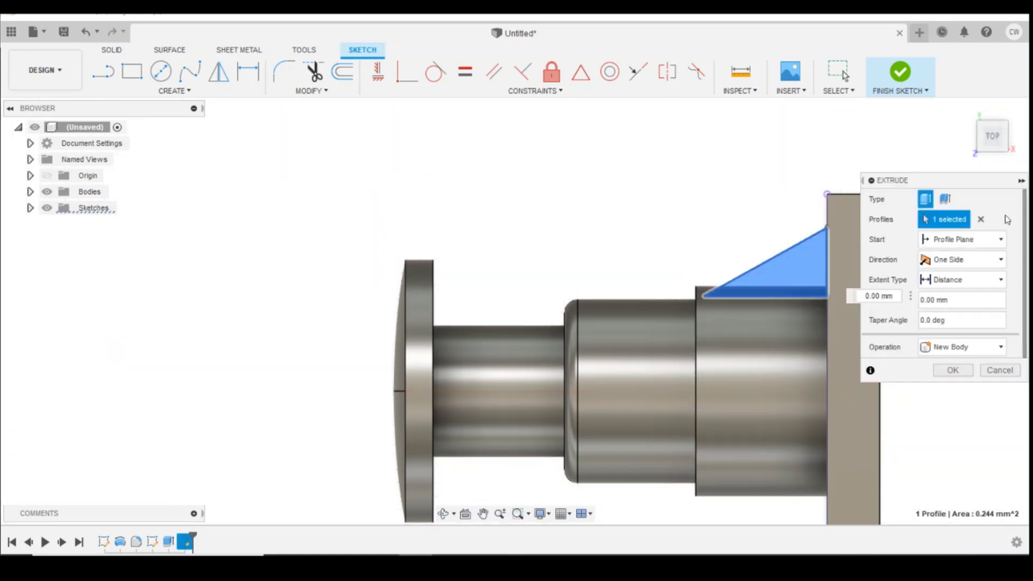
{"action": "left_click", "coordinate": [982, 263]}
{"action": "left_click", "coordinate": [950, 304]}
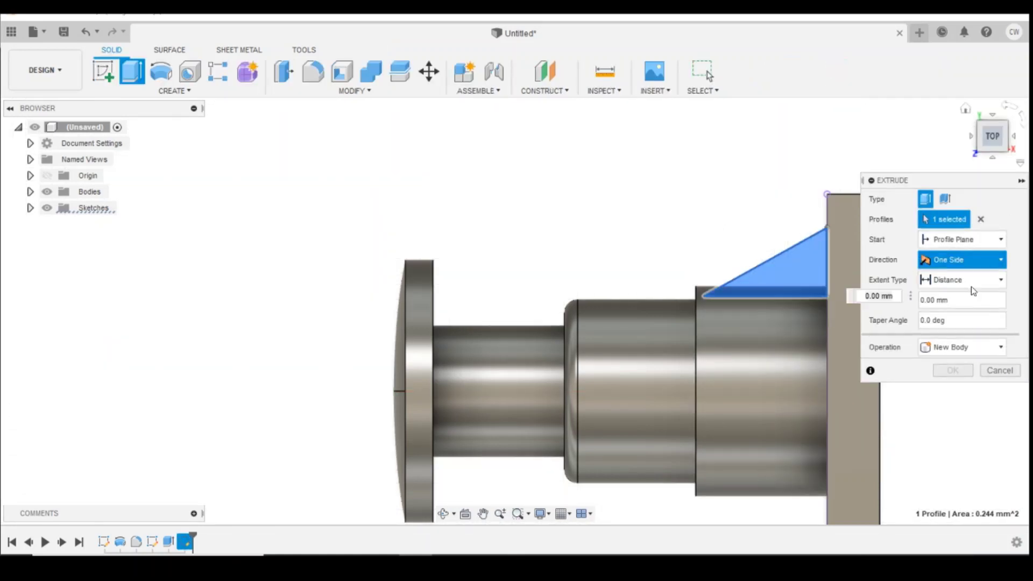
{"action": "left_click", "coordinate": [993, 120]}
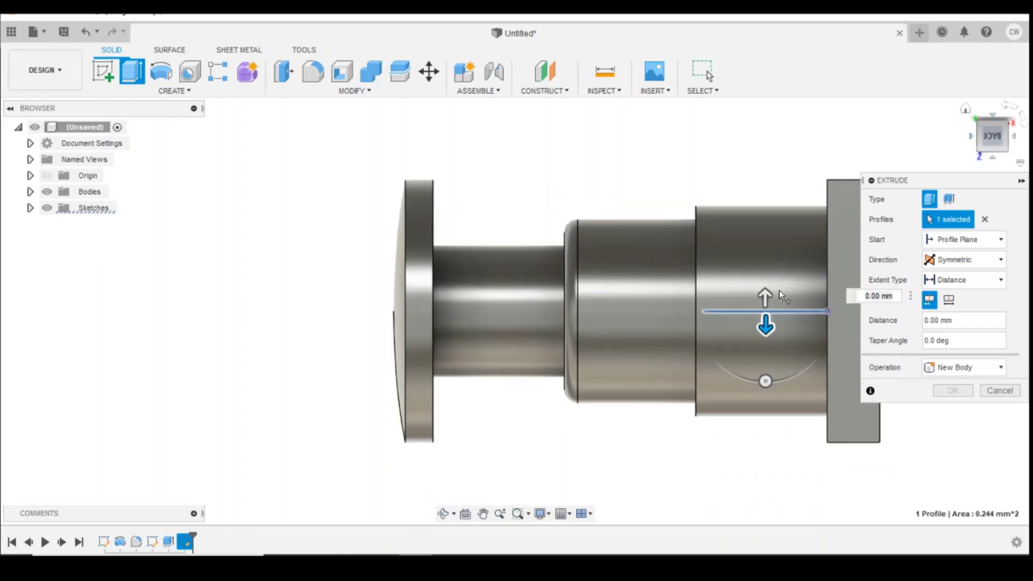
{"action": "left_click_drag", "start_coordinate": [765, 295], "coordinate": [764, 269]}
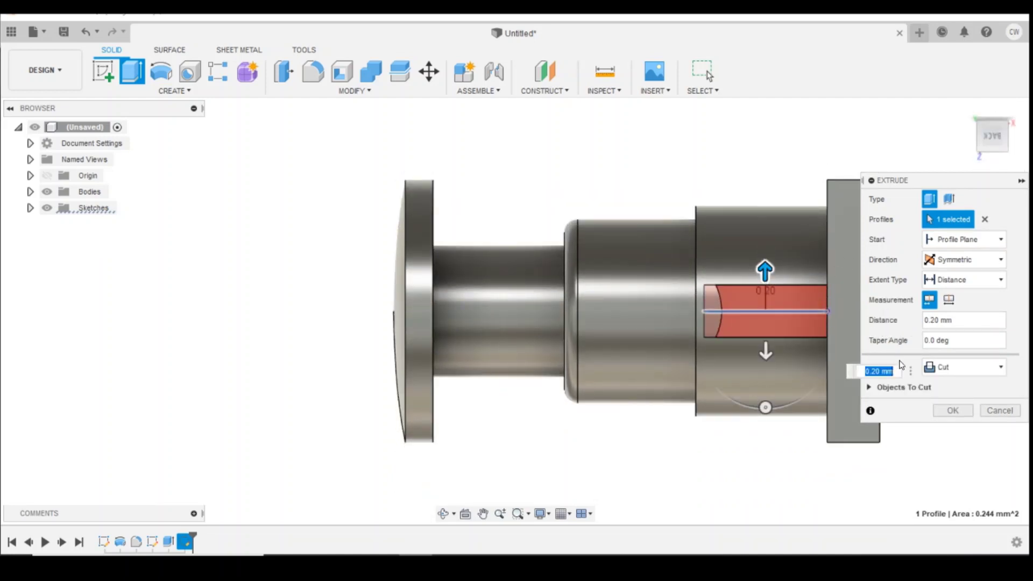
{"action": "left_click", "coordinate": [955, 367]}
{"action": "left_click", "coordinate": [947, 383]}
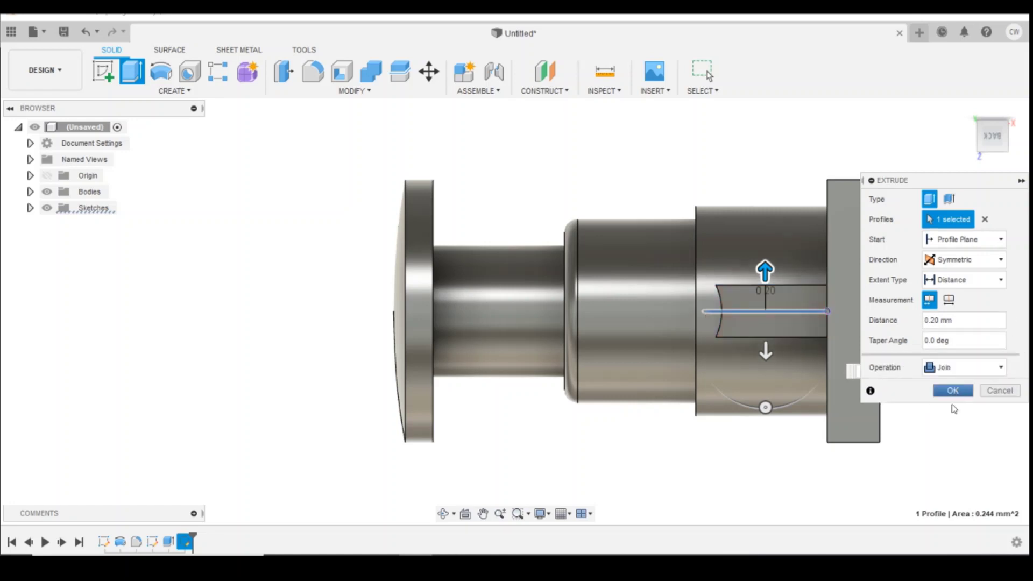
{"action": "left_click", "coordinate": [953, 391]}
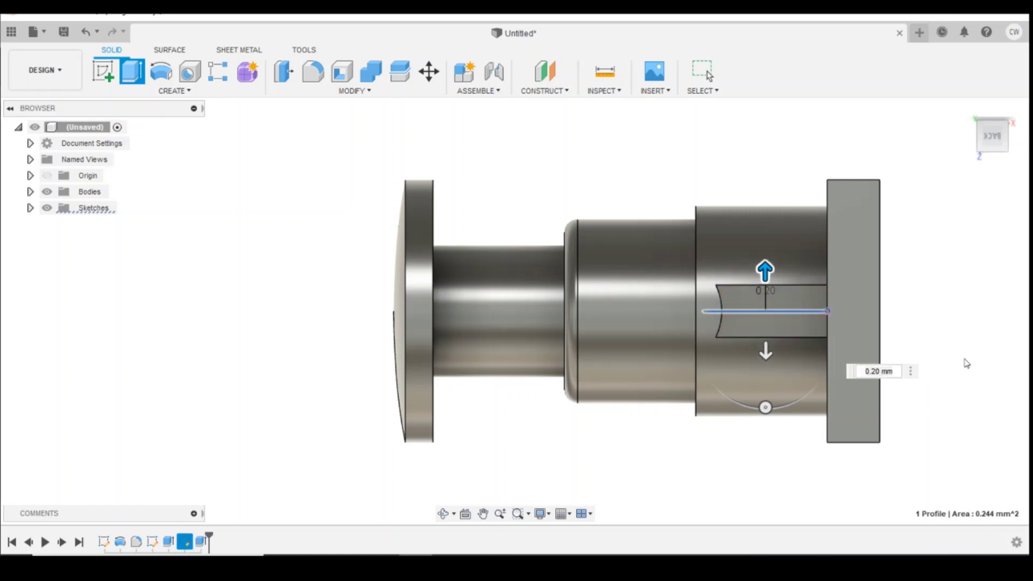
{"action": "left_click_drag", "start_coordinate": [988, 143], "coordinate": [993, 136]}
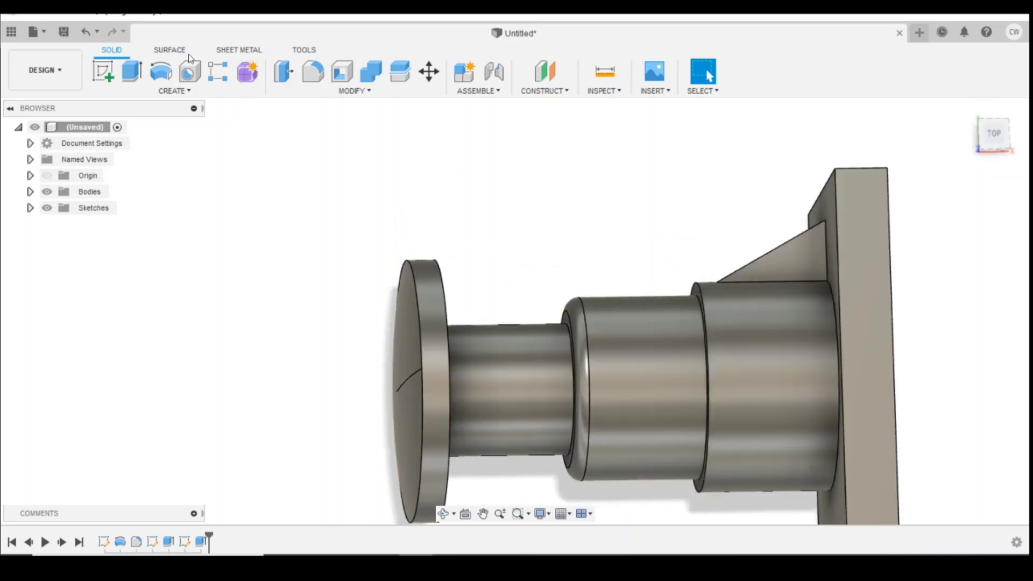
Mirror the Extrude2 rib feature across the central origin plane to create the second rib.
{"action": "left_click", "coordinate": [177, 91]}
{"action": "left_click", "coordinate": [140, 403]}
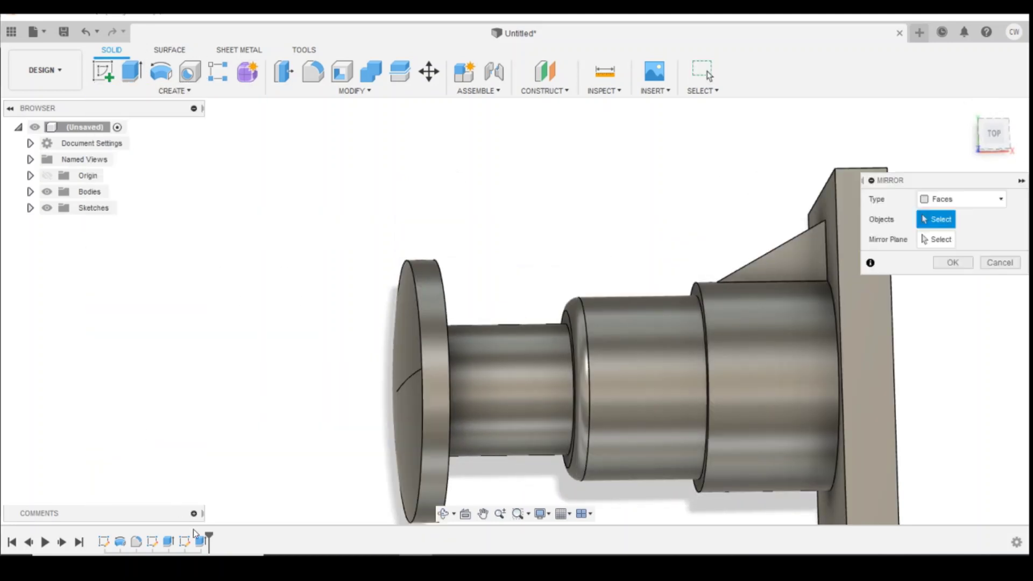
{"action": "left_click", "coordinate": [785, 261]}
{"action": "left_click", "coordinate": [923, 204]}
{"action": "left_click", "coordinate": [946, 247]}
{"action": "left_click", "coordinate": [203, 542]}
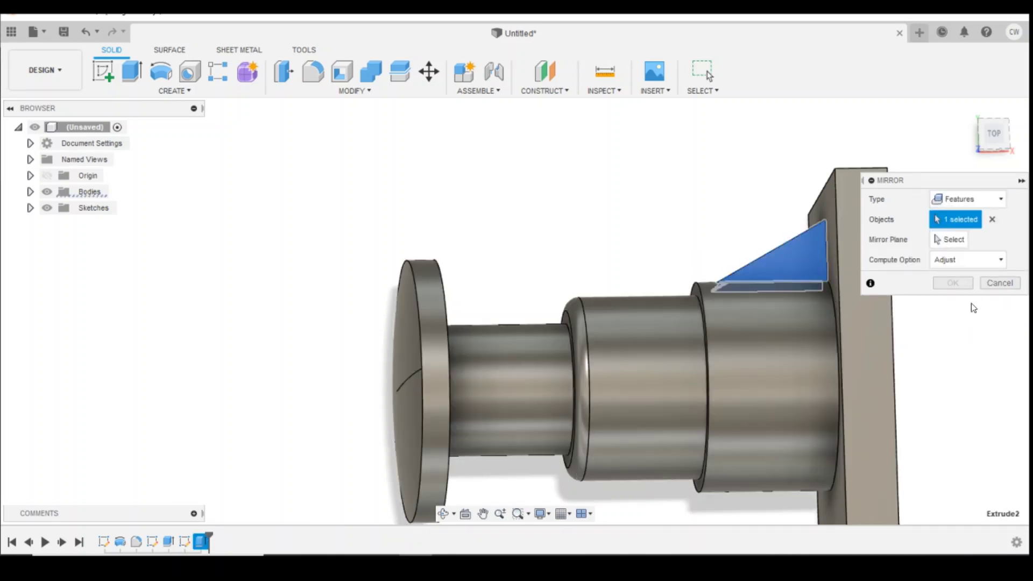
{"action": "left_click", "coordinate": [949, 240]}
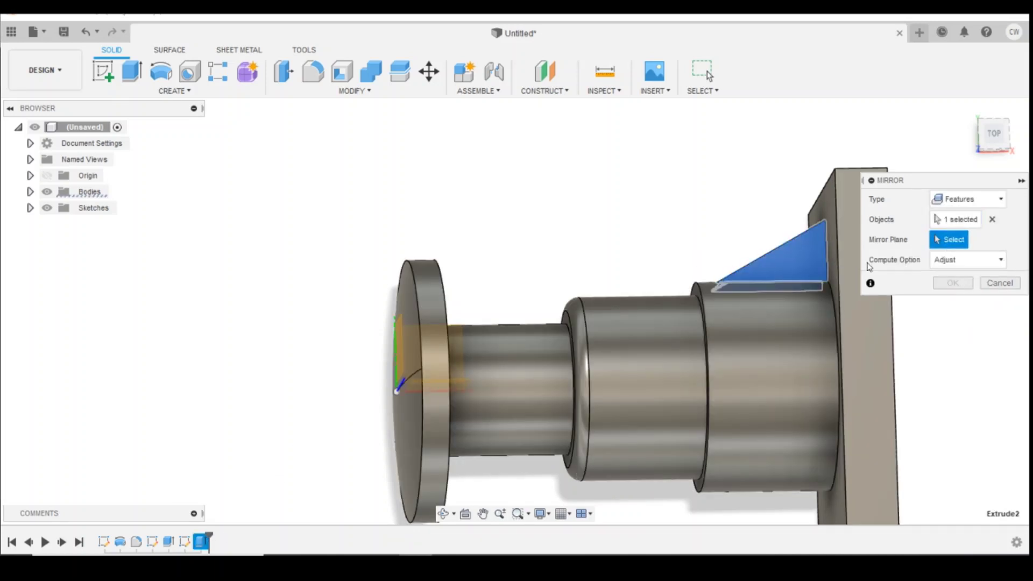
{"action": "left_click", "coordinate": [461, 386]}
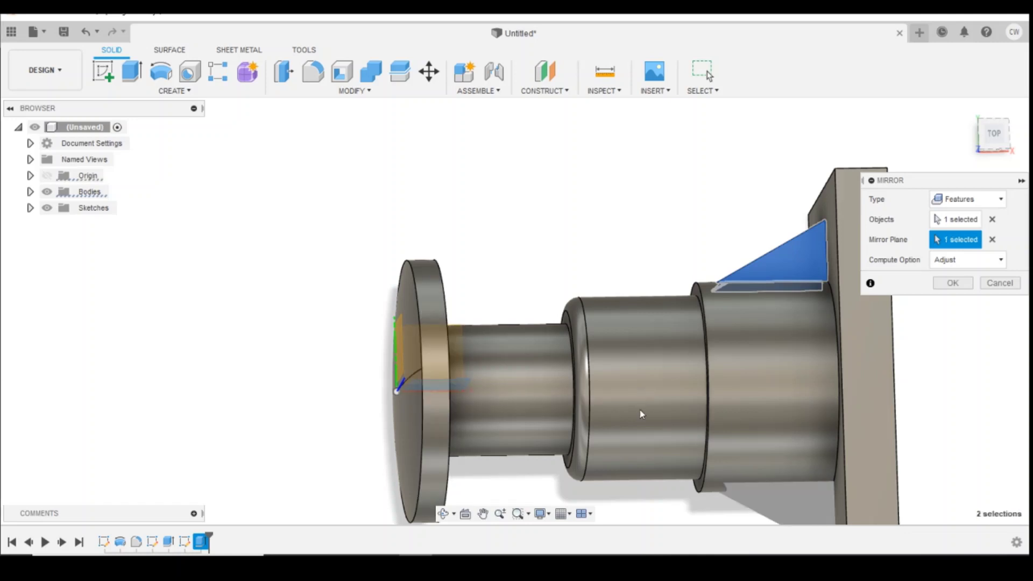
{"action": "left_click", "coordinate": [954, 284]}
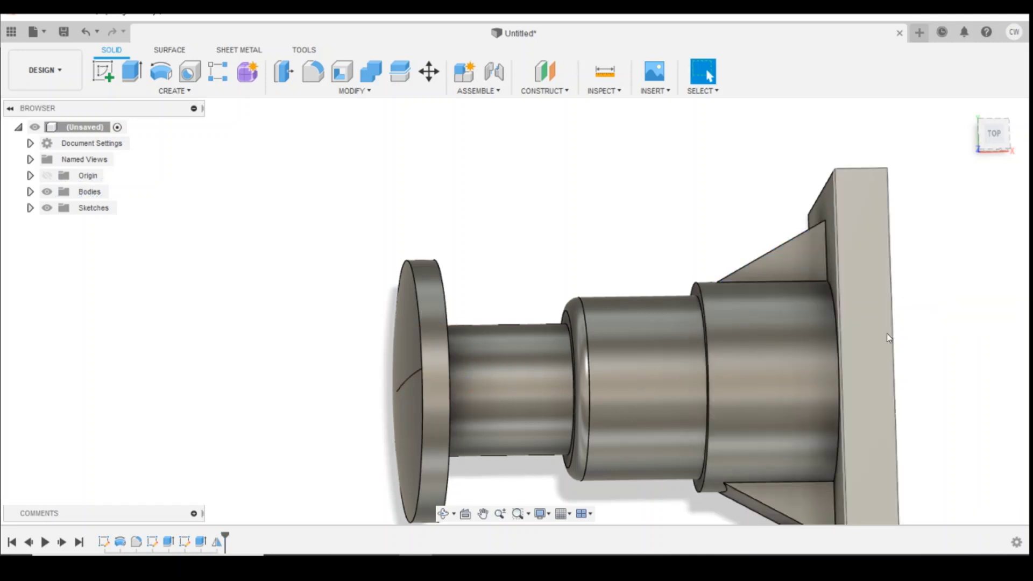
Orbit the model to check both ribs, then start a new empty design.
{"action": "scroll", "coordinate": [883, 315], "scroll_direction": "down", "scroll_amount": 3}
{"action": "left_click_drag", "start_coordinate": [981, 148], "coordinate": [1001, 175]}
{"action": "left_click", "coordinate": [954, 299]}
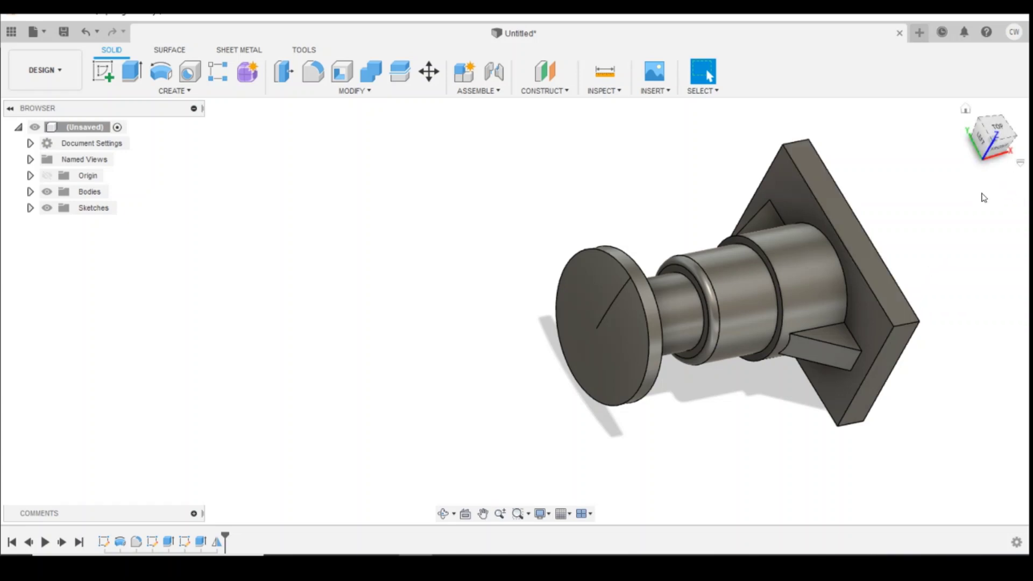
{"action": "left_click_drag", "start_coordinate": [999, 149], "coordinate": [975, 124]}
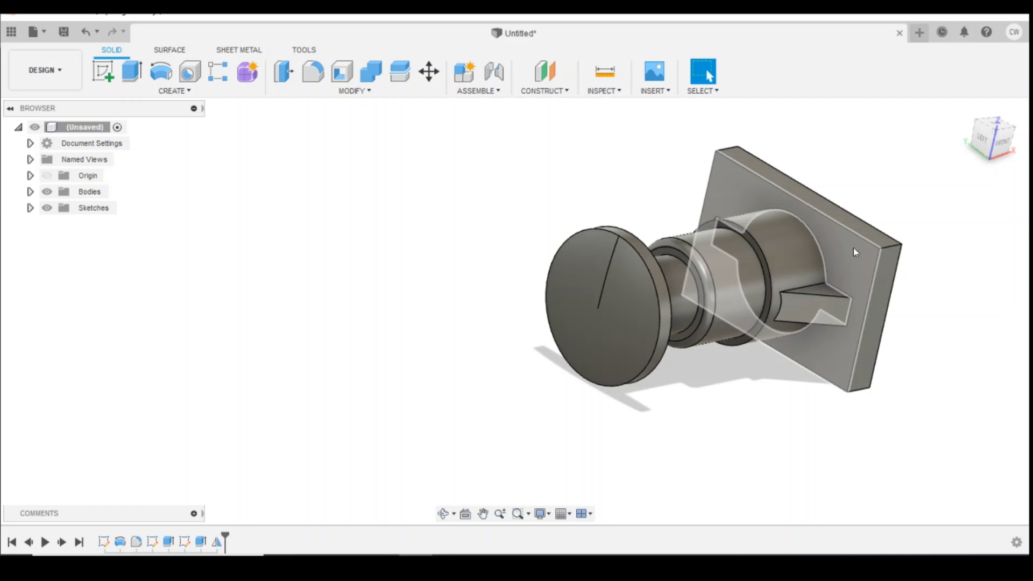
{"action": "left_click", "coordinate": [1010, 152]}
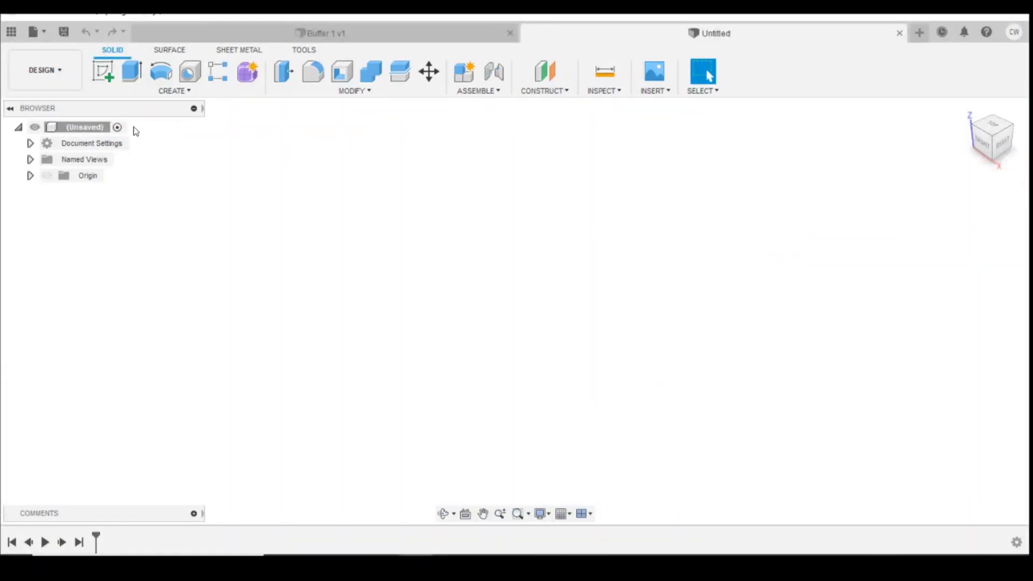
Sketch a 3 × 2 mm center rectangle at the origin on the front plane.
{"action": "left_click", "coordinate": [110, 77]}
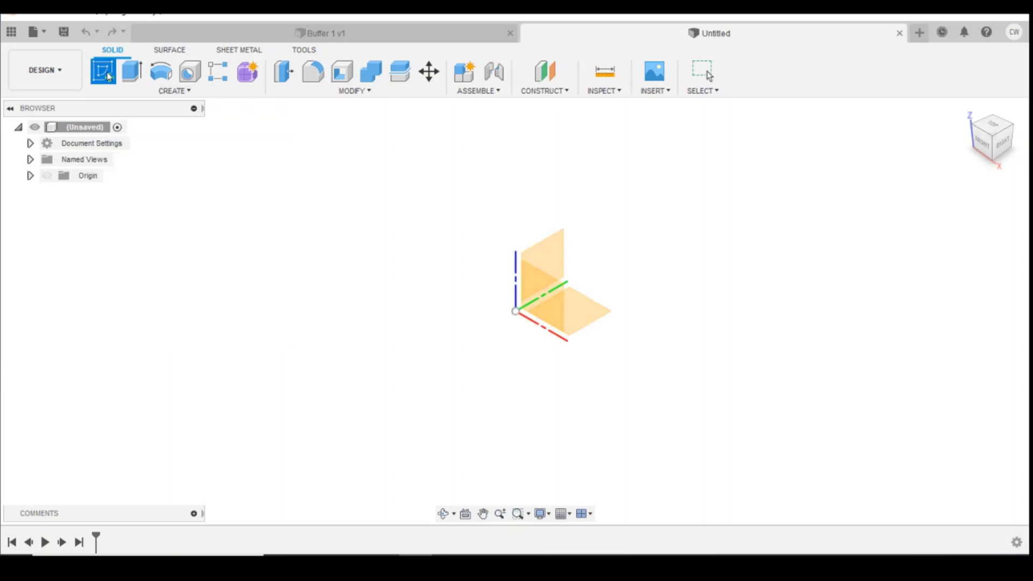
{"action": "left_click", "coordinate": [538, 298]}
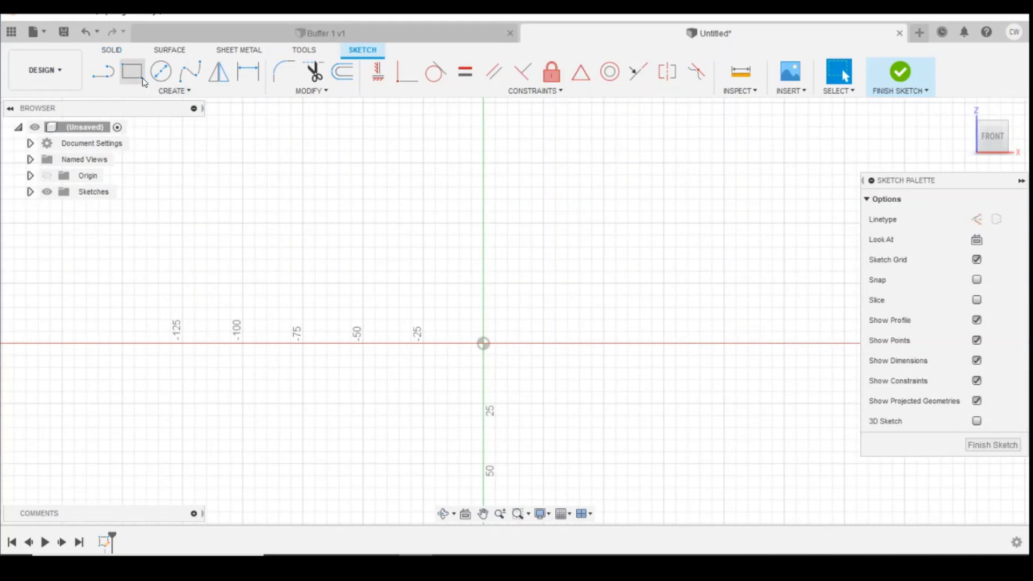
{"action": "left_click", "coordinate": [174, 90]}
{"action": "mouse_move", "coordinate": [185, 122]}
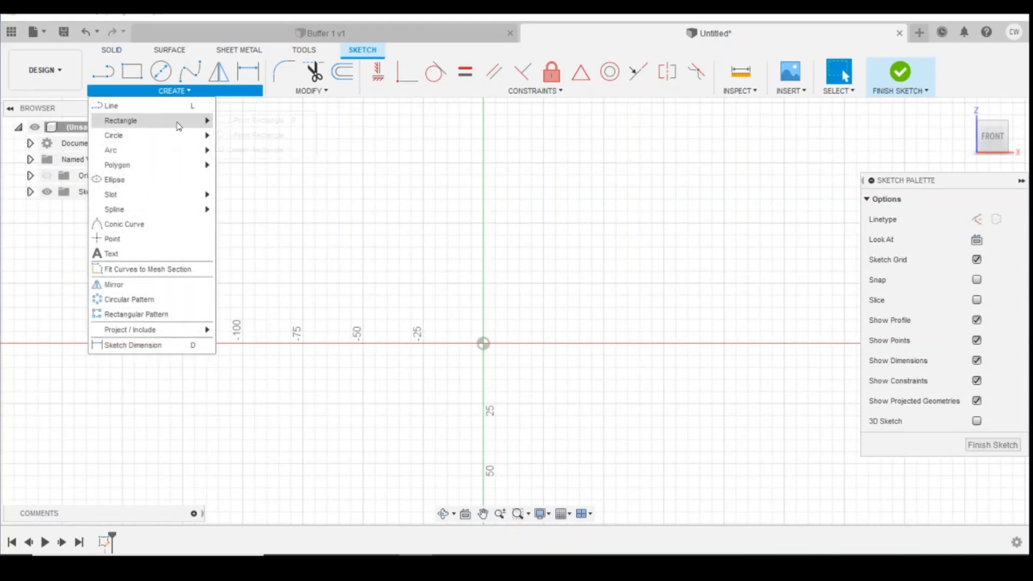
{"action": "left_click", "coordinate": [237, 150]}
{"action": "left_click", "coordinate": [484, 344]}
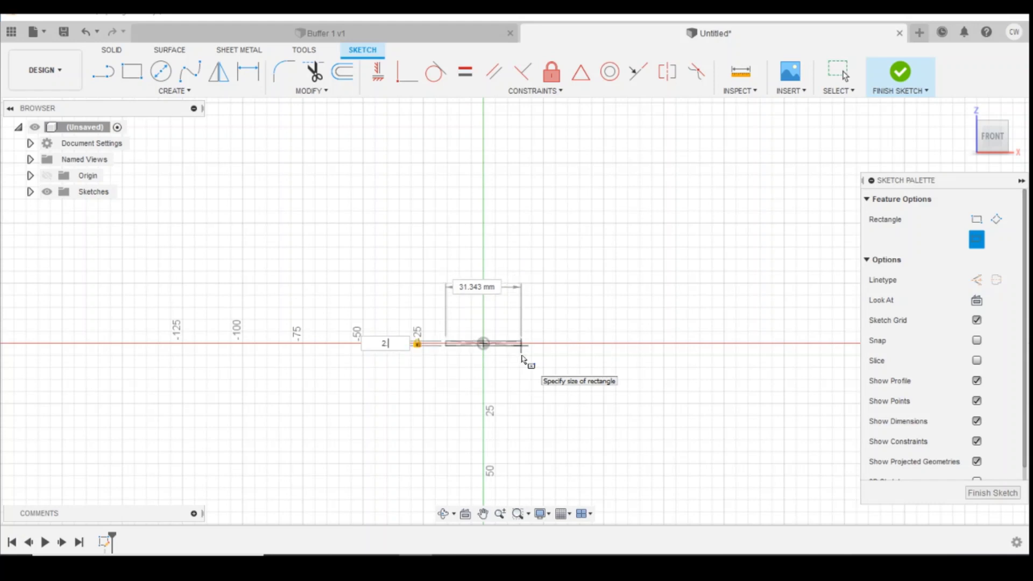
{"action": "type", "text": "3"}
{"action": "key", "text": "Return"}
Extrude the rectangle profile 0.4 mm into a new solid body.
{"action": "scroll", "coordinate": [484, 349], "scroll_direction": "up", "scroll_amount": 10}
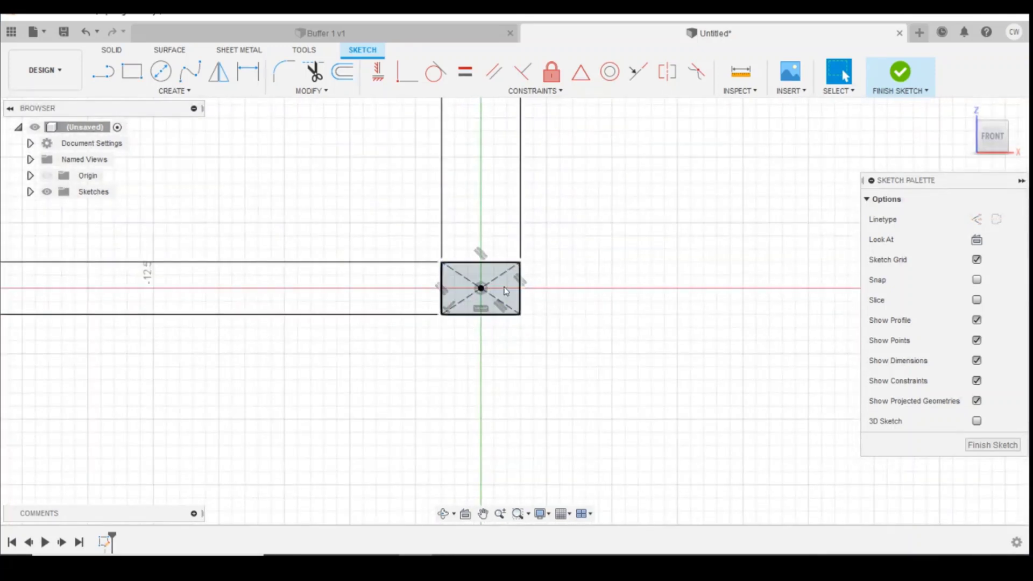
{"action": "left_click", "coordinate": [510, 286]}
{"action": "right_click", "coordinate": [511, 286]}
{"action": "left_click", "coordinate": [510, 347]}
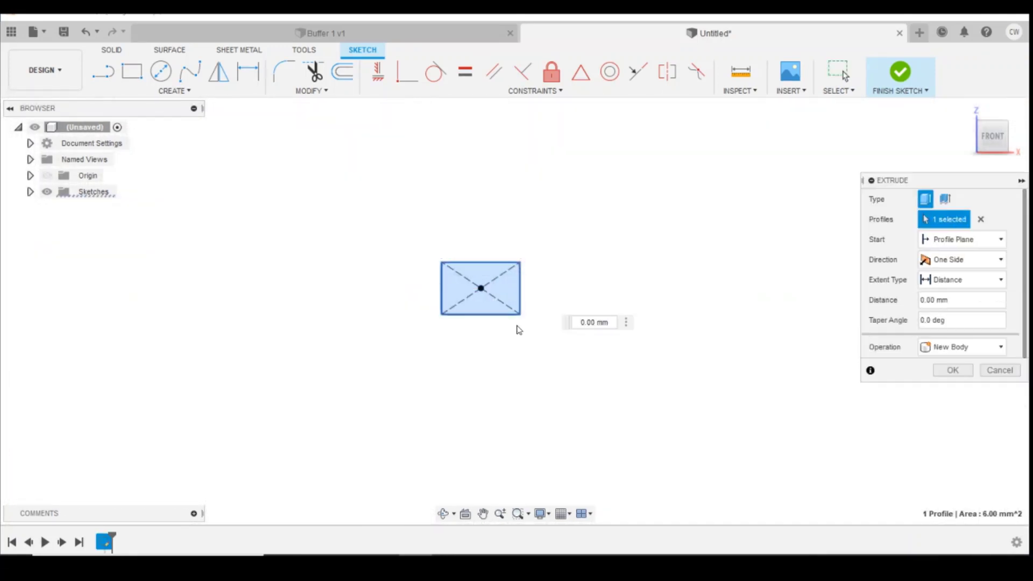
{"action": "type", "text": "0.4"}
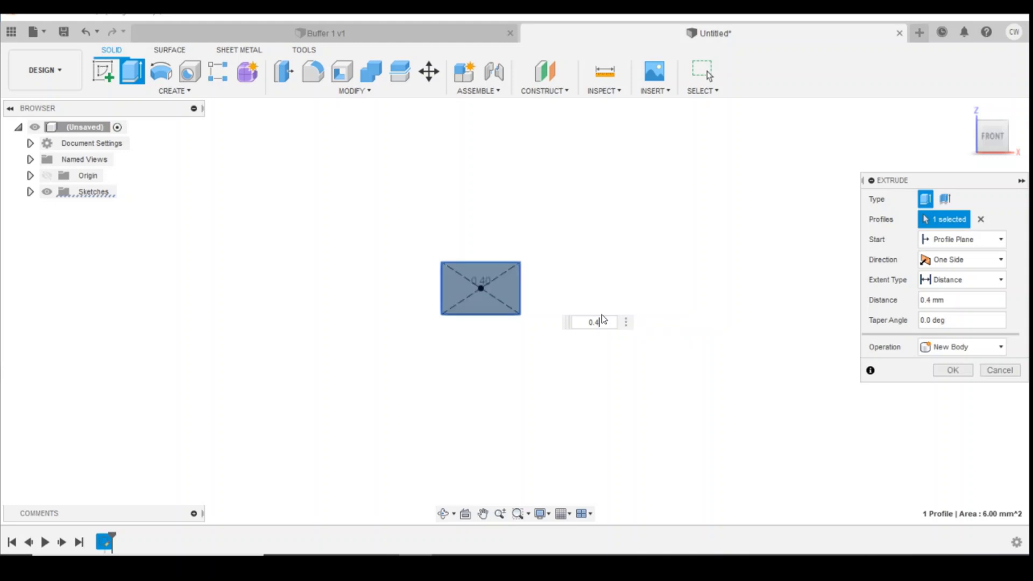
{"action": "key", "text": "Return"}
{"action": "key", "text": "s"}
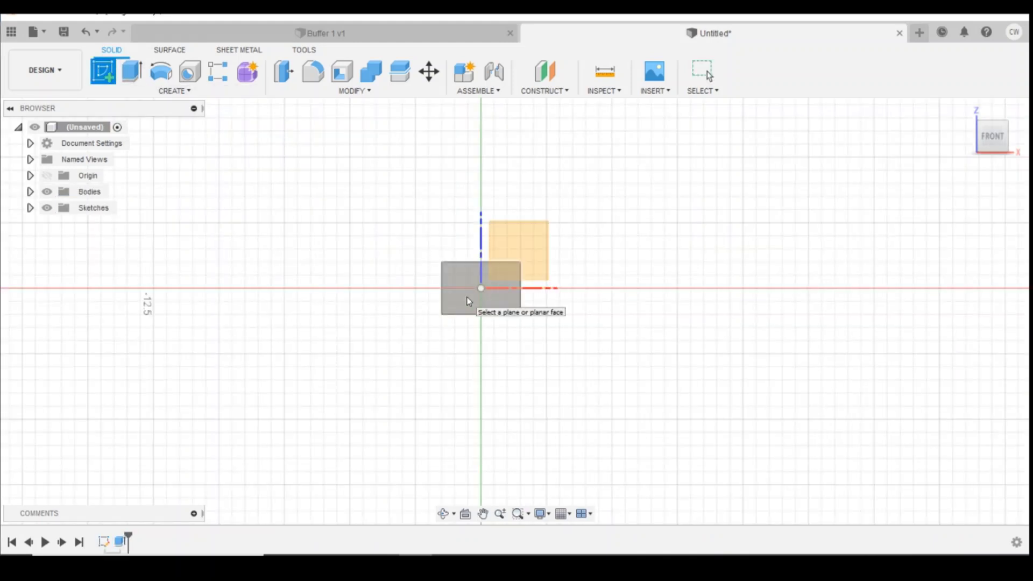
Sketch a 1.5 mm diameter circle on the plate's front face and extrude it 1 mm.
{"action": "left_click", "coordinate": [468, 300]}
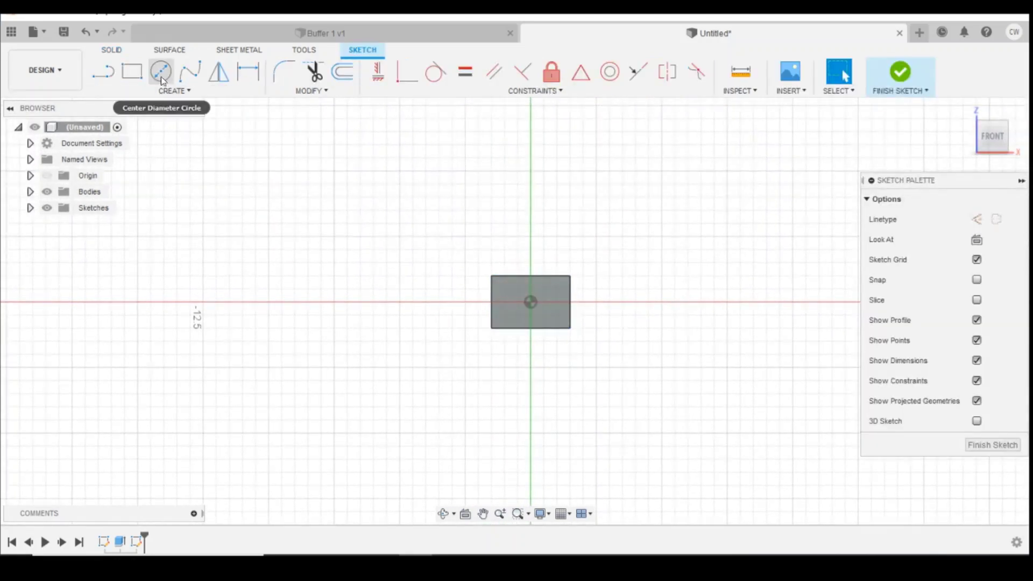
{"action": "left_click", "coordinate": [160, 70]}
{"action": "left_click", "coordinate": [530, 303]}
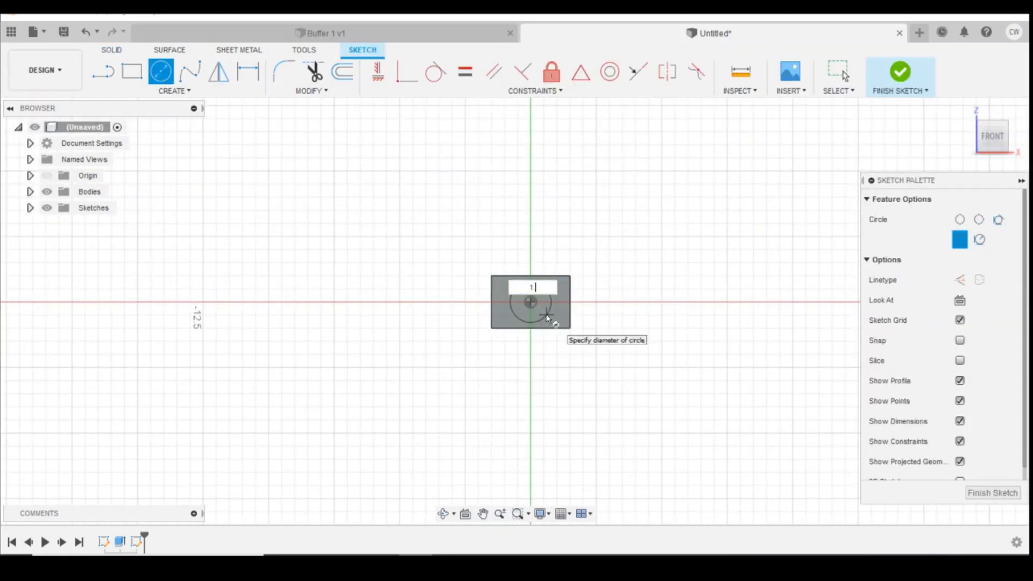
{"action": "type", "text": "1.5"}
{"action": "key", "text": "Return"}
{"action": "key", "text": "Escape"}
{"action": "scroll", "coordinate": [534, 287], "scroll_direction": "up", "scroll_amount": 3}
{"action": "right_click", "coordinate": [534, 287]}
{"action": "left_click", "coordinate": [534, 332]}
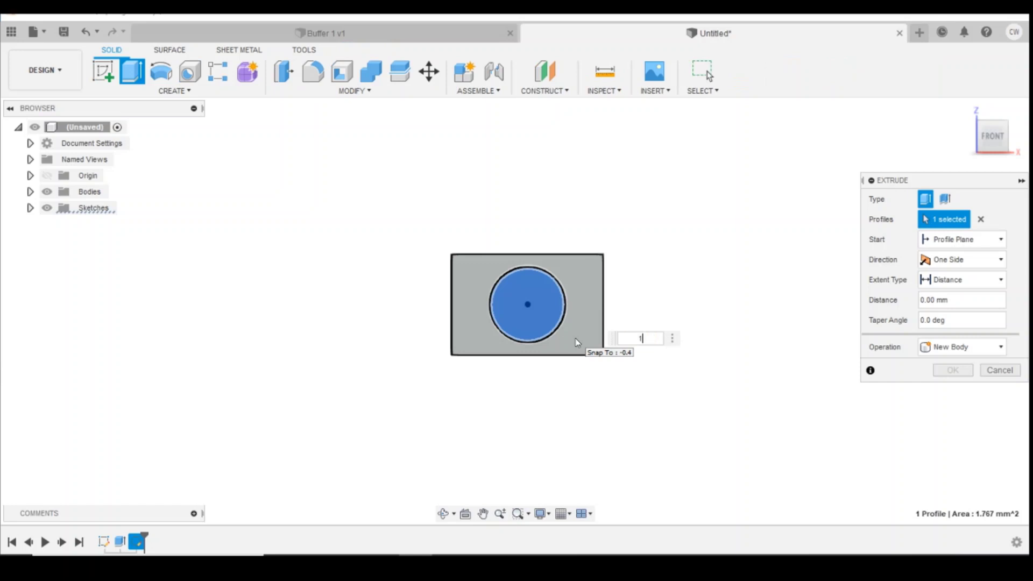
{"action": "type", "text": "1"}
{"action": "key", "text": "Return"}
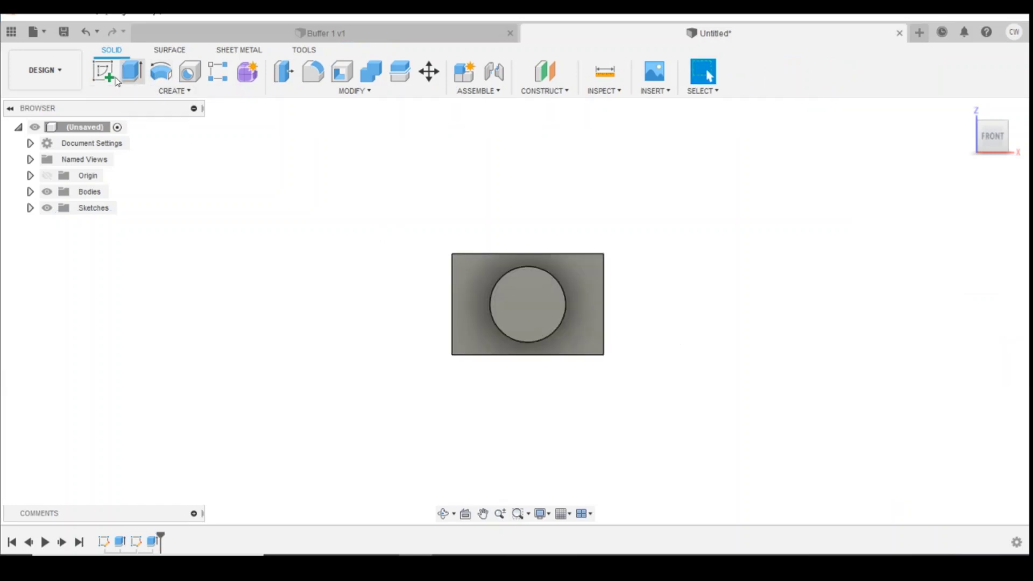
Sketch a 1.3 mm circle on the cylinder's end face and extrude it 1 mm.
{"action": "left_click", "coordinate": [113, 80]}
{"action": "left_click", "coordinate": [532, 322]}
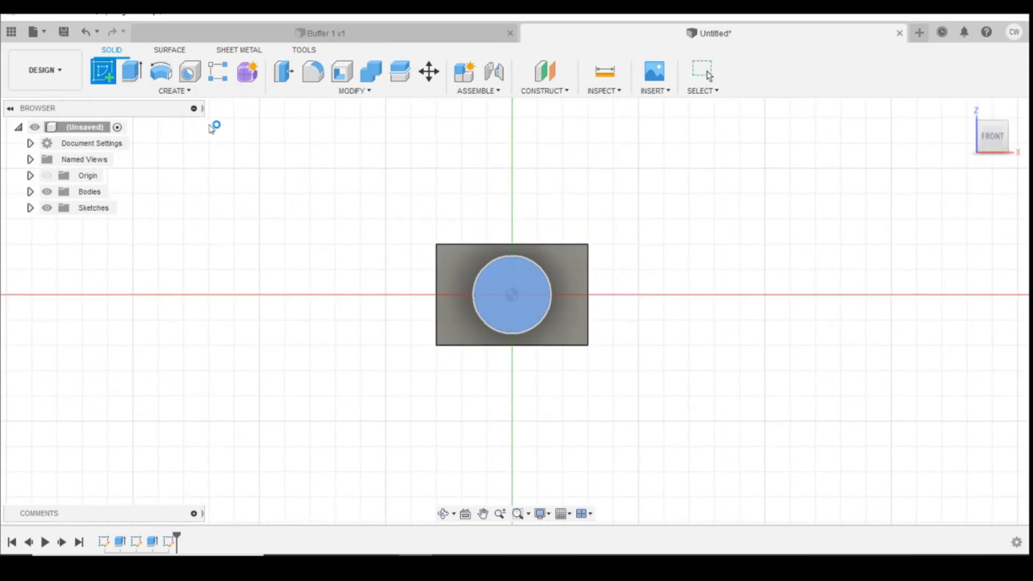
{"action": "left_click", "coordinate": [161, 71]}
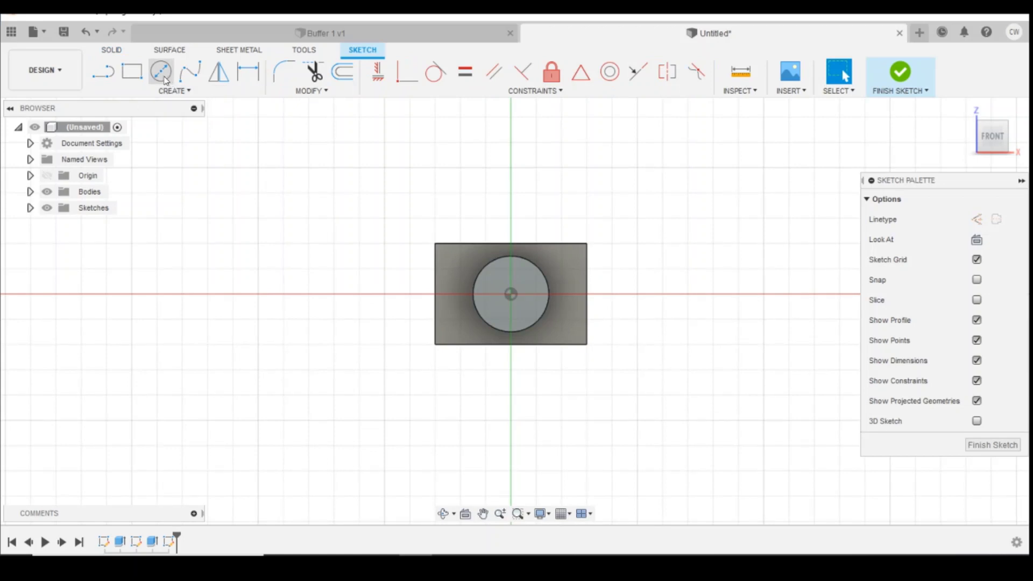
{"action": "left_click", "coordinate": [511, 295]}
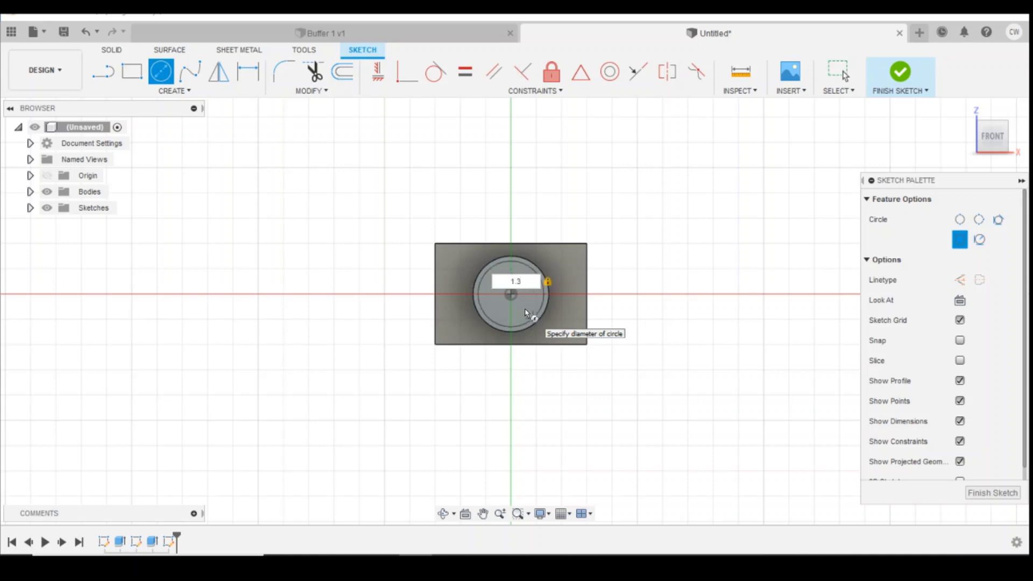
{"action": "key", "text": "Return"}
{"action": "left_click", "coordinate": [518, 273]}
{"action": "right_click", "coordinate": [518, 273]}
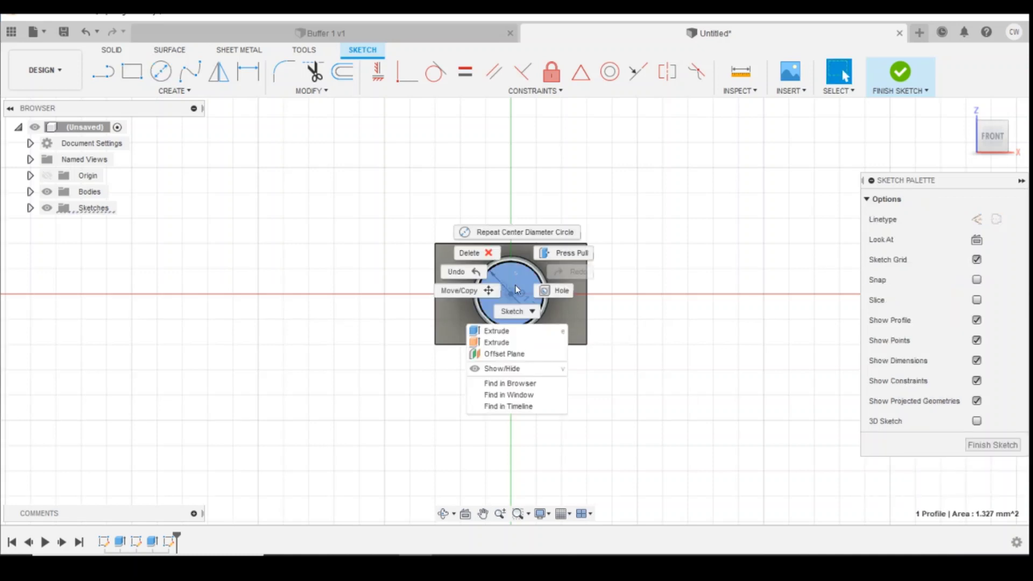
{"action": "left_click", "coordinate": [535, 331]}
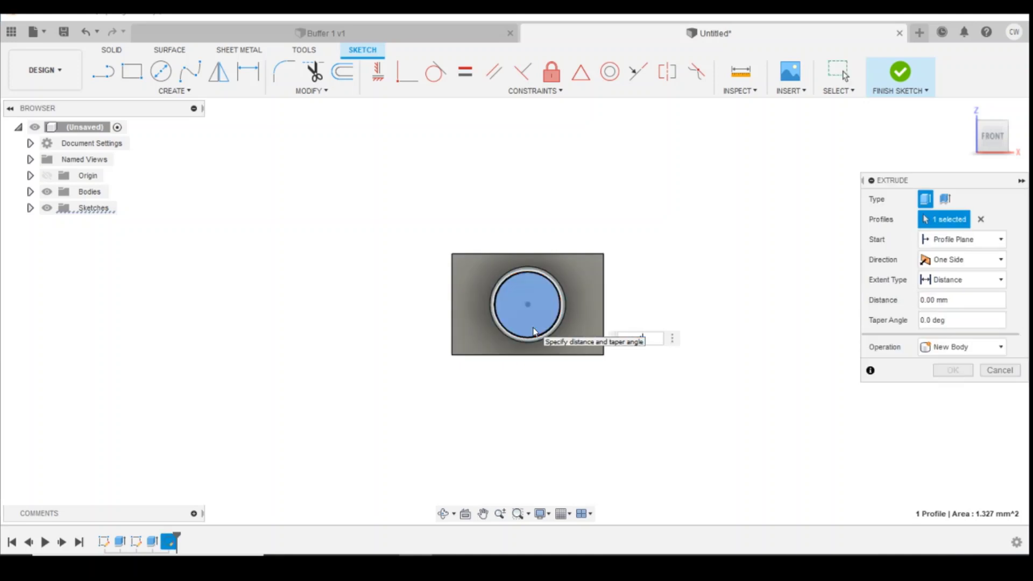
{"action": "type", "text": "1"}
{"action": "key", "text": "Return"}
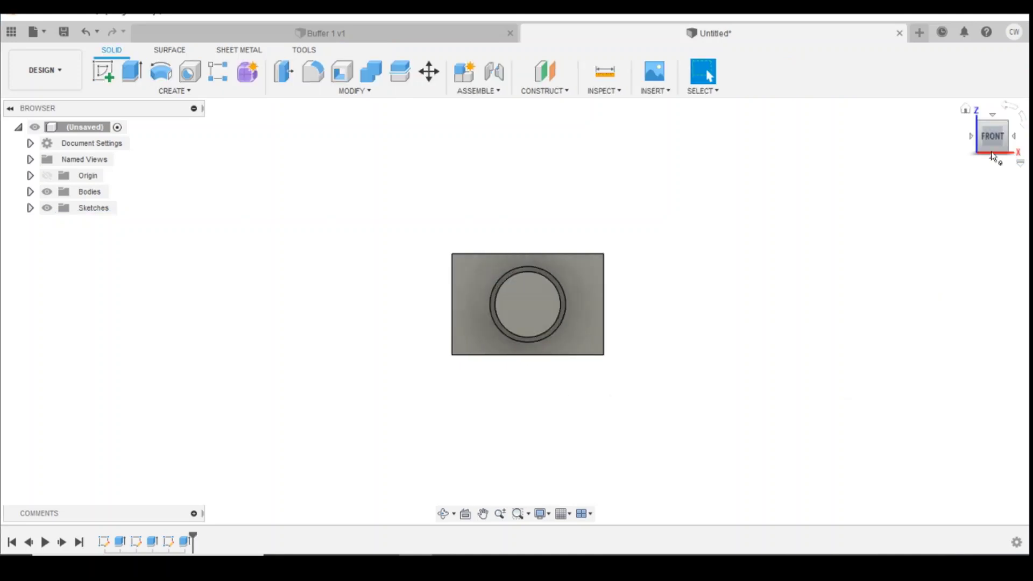
Sketch a 5 × 3 mm center rectangle at the origin on the shank's end face.
{"action": "left_click_drag", "start_coordinate": [993, 141], "coordinate": [559, 387]}
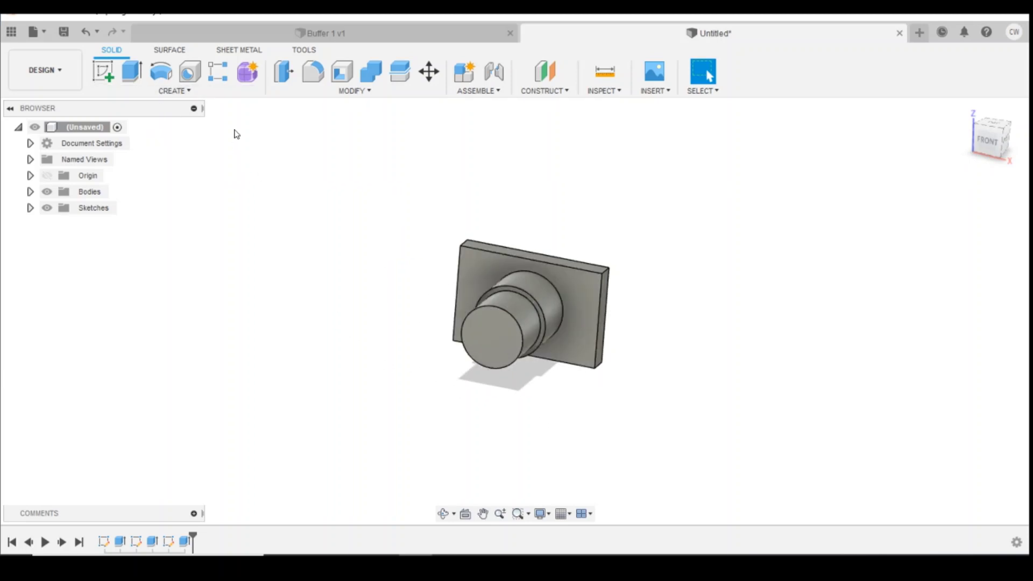
{"action": "left_click", "coordinate": [108, 77]}
{"action": "left_click", "coordinate": [481, 333]}
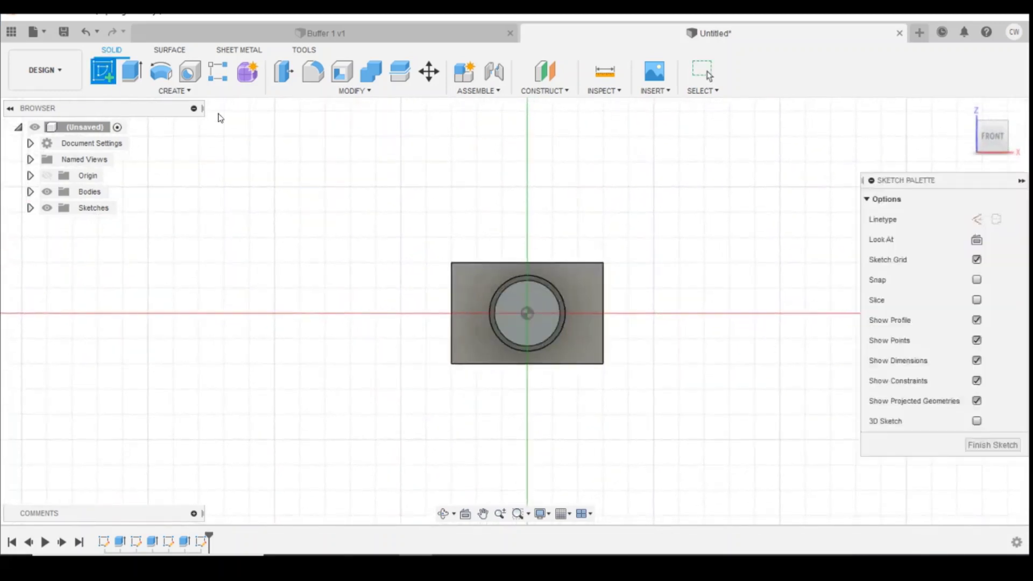
{"action": "left_click", "coordinate": [175, 91]}
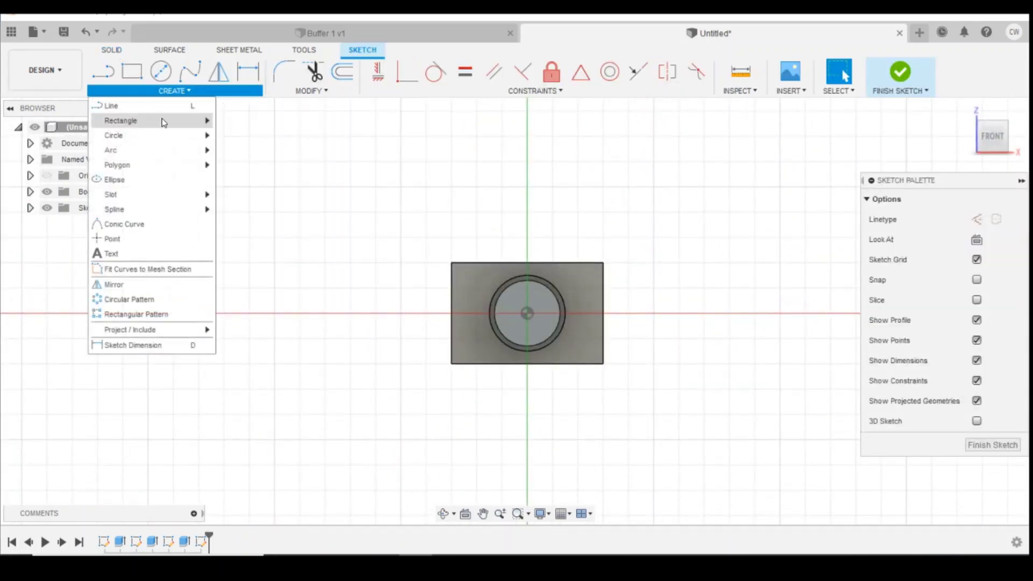
{"action": "mouse_move", "coordinate": [165, 123]}
{"action": "left_click", "coordinate": [244, 148]}
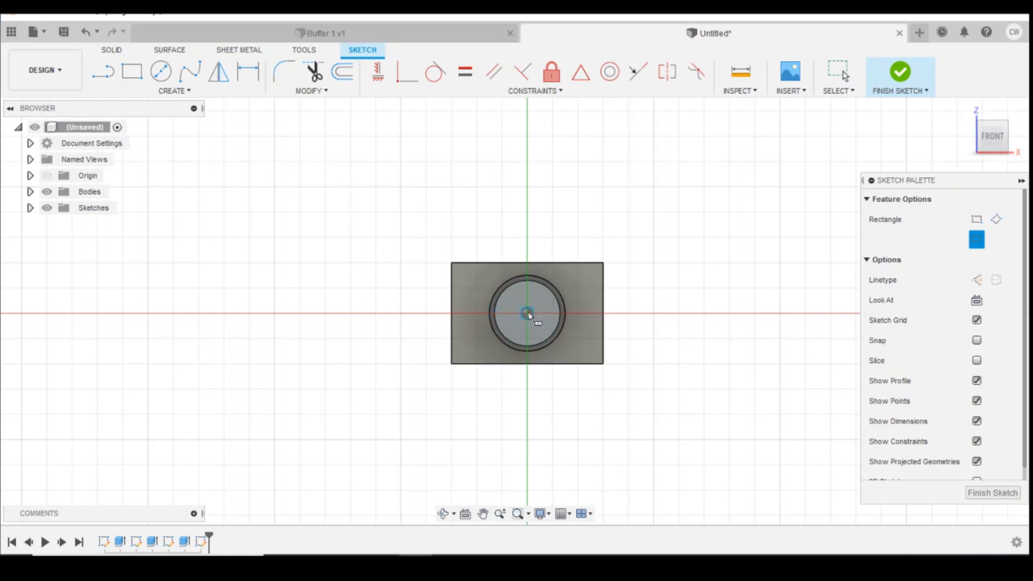
{"action": "left_click", "coordinate": [528, 315]}
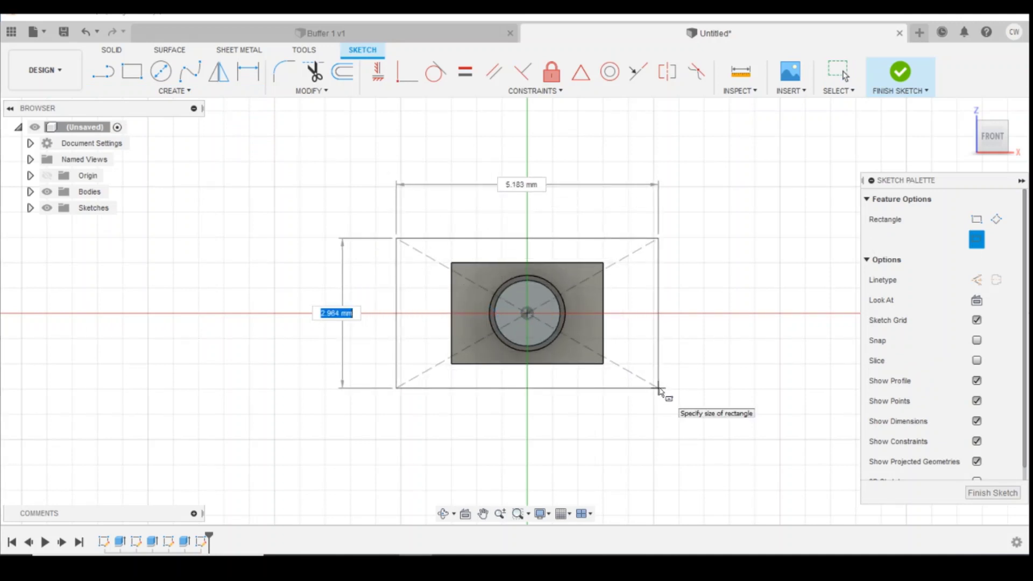
{"action": "key", "text": "Tab"}
{"action": "type", "text": "5"}
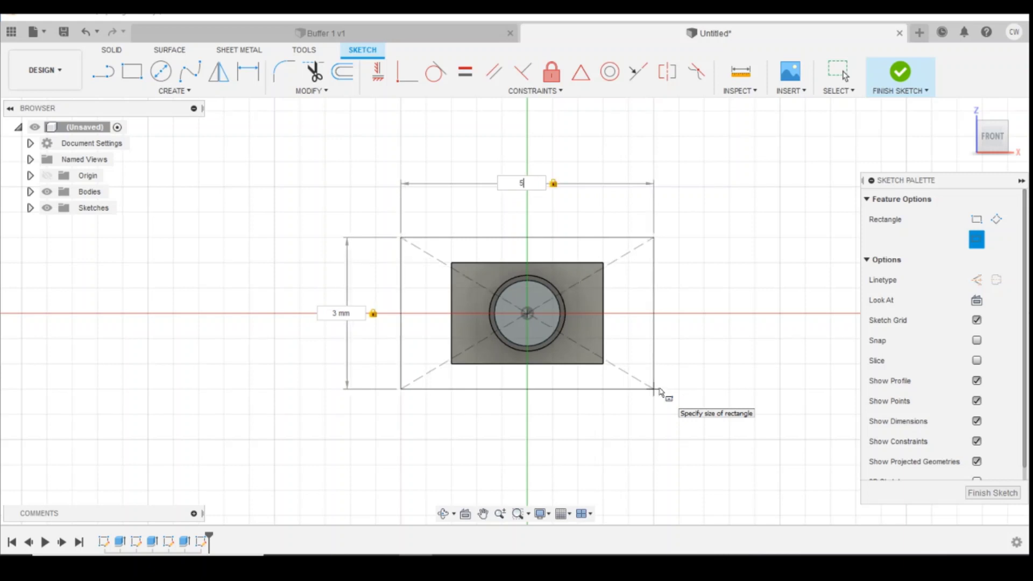
{"action": "key", "text": "Return"}
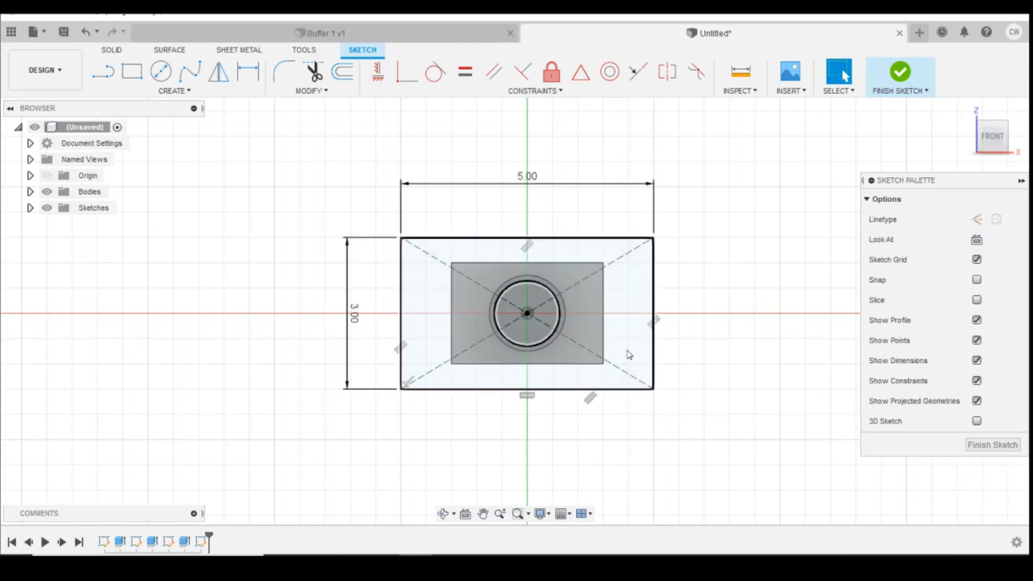
Change the rectangle's dimensions to 3 mm wide by 2 mm tall.
{"action": "double_click", "coordinate": [528, 177]}
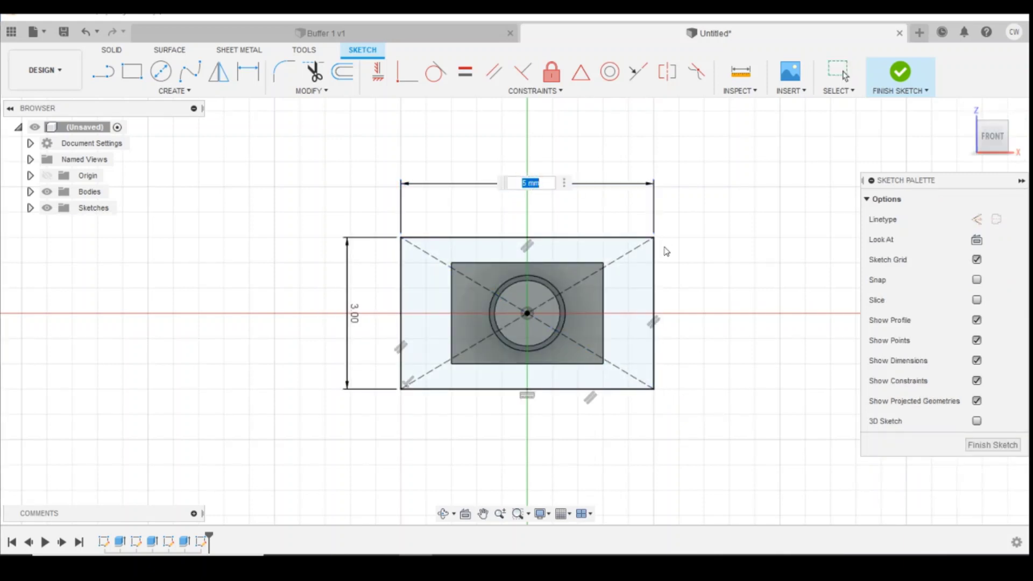
{"action": "type", "text": "4 mmd12"}
{"action": "key", "text": "Return"}
{"action": "left_click", "coordinate": [529, 183]}
{"action": "double_click", "coordinate": [527, 182]}
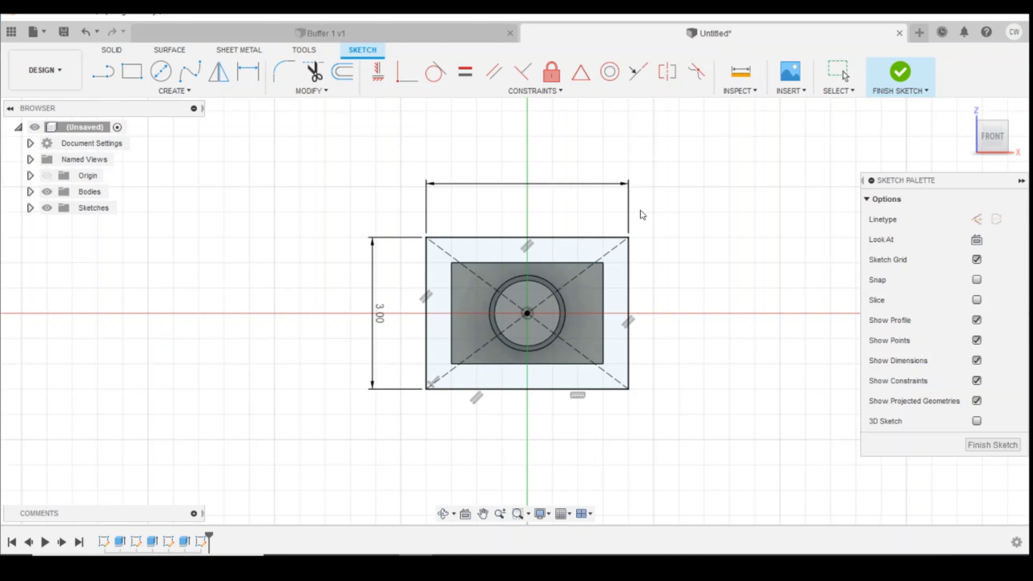
{"action": "key", "text": "Return"}
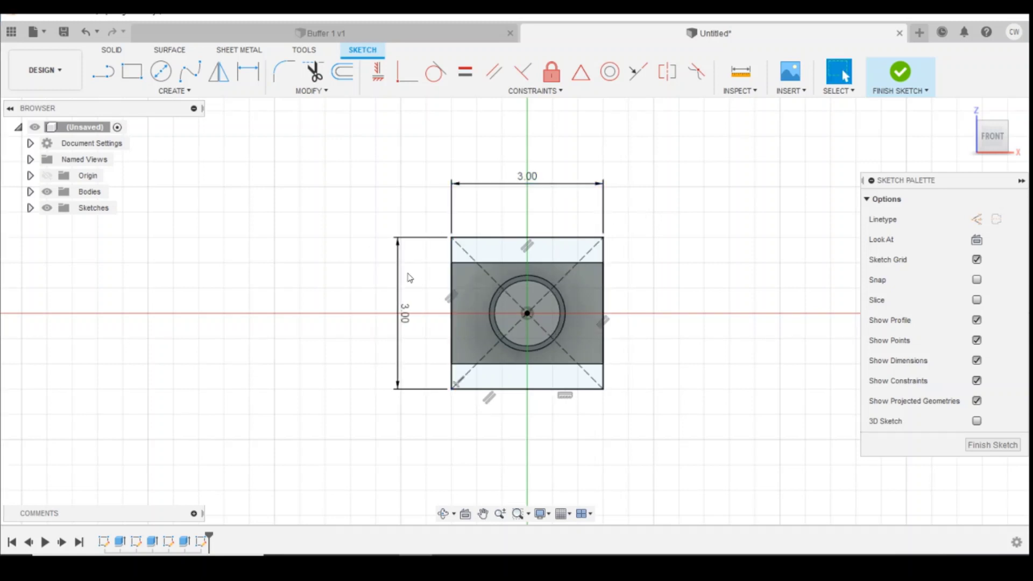
{"action": "double_click", "coordinate": [404, 316]}
{"action": "type", "text": "2"}
{"action": "key", "text": "Return"}
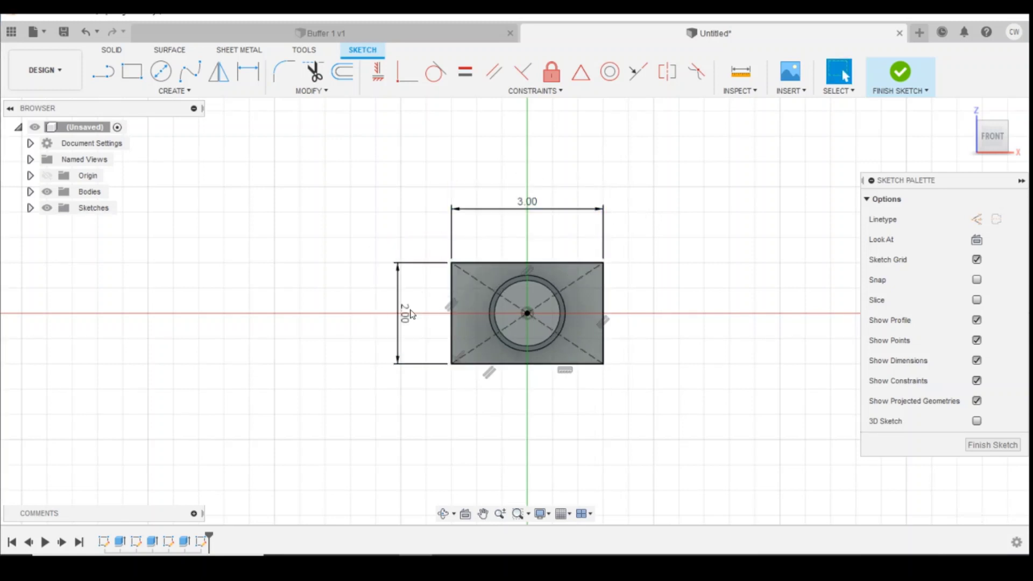
{"action": "middle_click_drag", "start_coordinate": [700, 199], "coordinate": [804, 229], "text": "shift"}
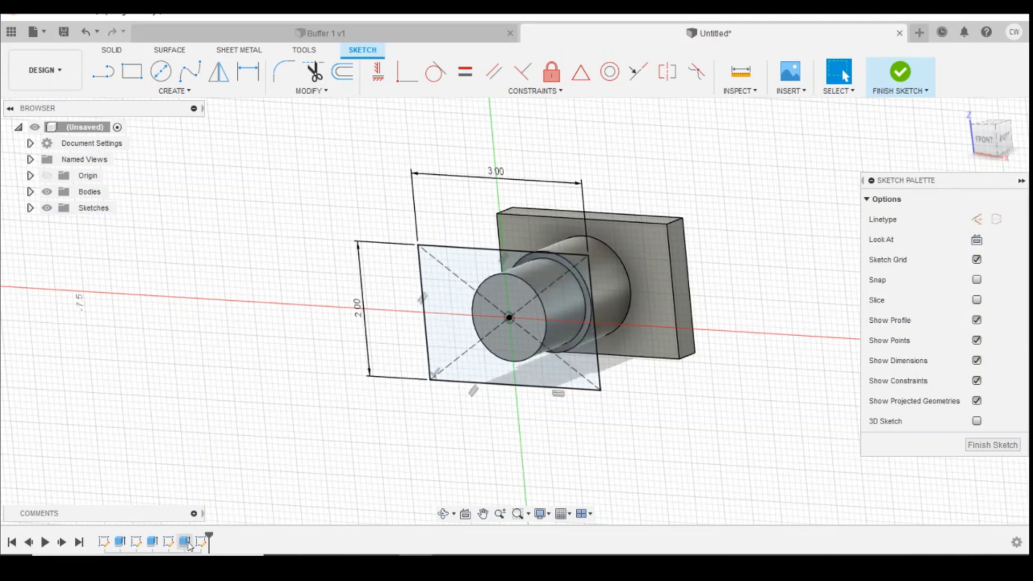
Turn the view to look straight at the front of the head sketch.
{"action": "left_click", "coordinate": [198, 541]}
{"action": "right_click", "coordinate": [198, 541]}
{"action": "left_click", "coordinate": [194, 404]}
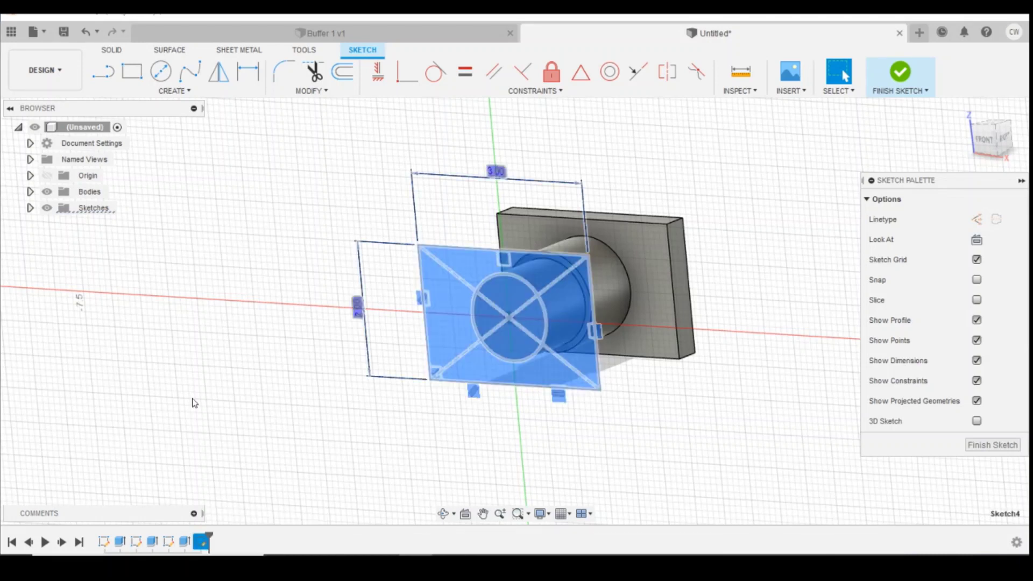
{"action": "left_click", "coordinate": [985, 139]}
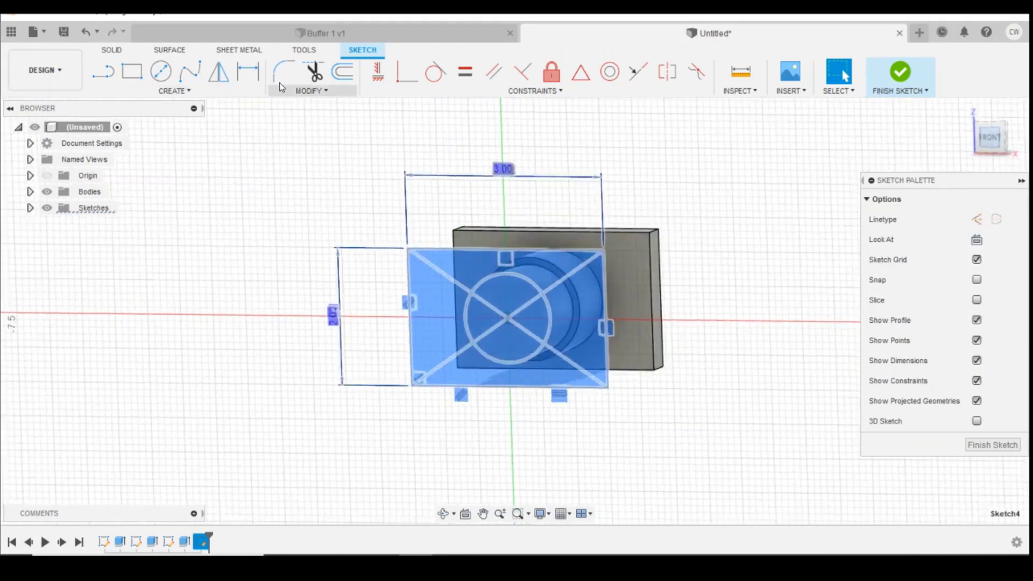
{"action": "left_click", "coordinate": [413, 257]}
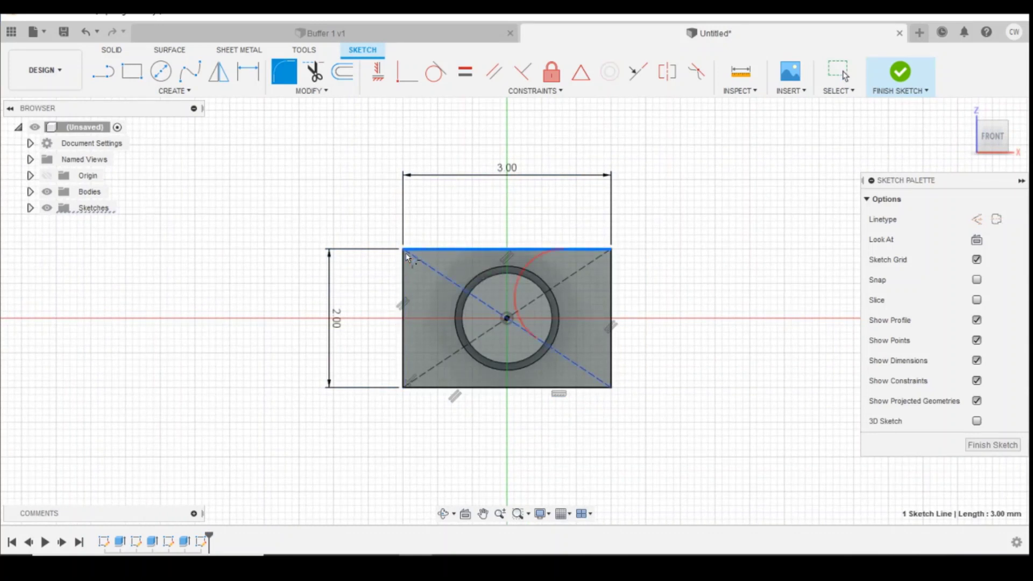
{"action": "key", "text": "Escape"}
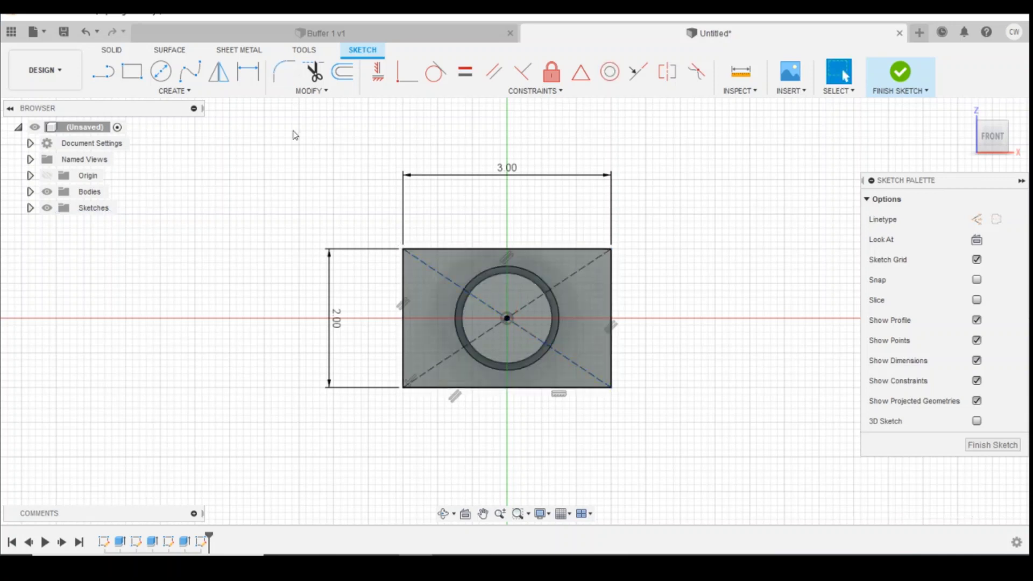
Fillet the top-left and top-right rectangle corners with 0.3 mm radius.
{"action": "left_click", "coordinate": [282, 71]}
{"action": "scroll", "coordinate": [405, 251], "scroll_direction": "up", "scroll_amount": 3}
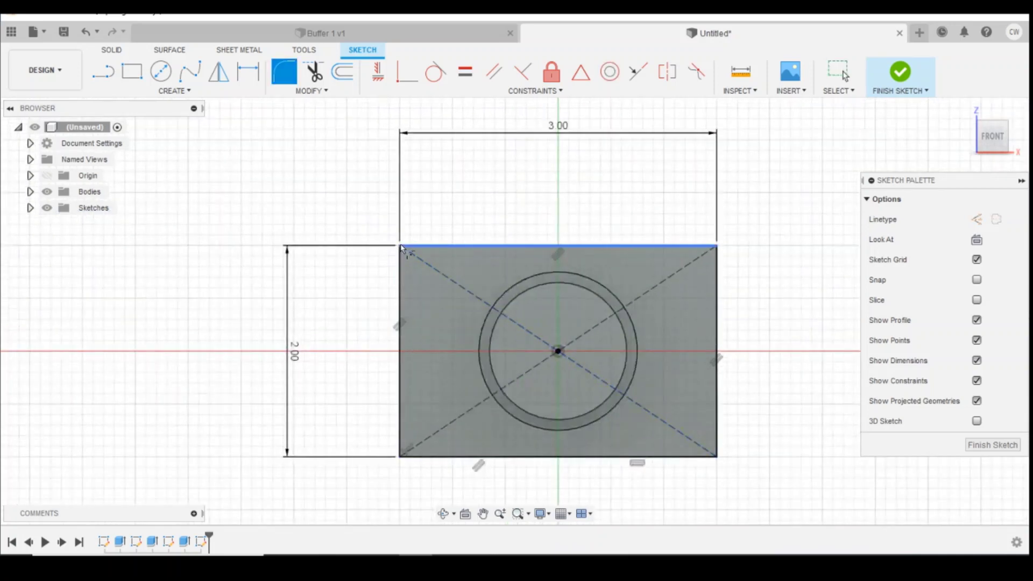
{"action": "scroll", "coordinate": [402, 248], "scroll_direction": "up", "scroll_amount": 2}
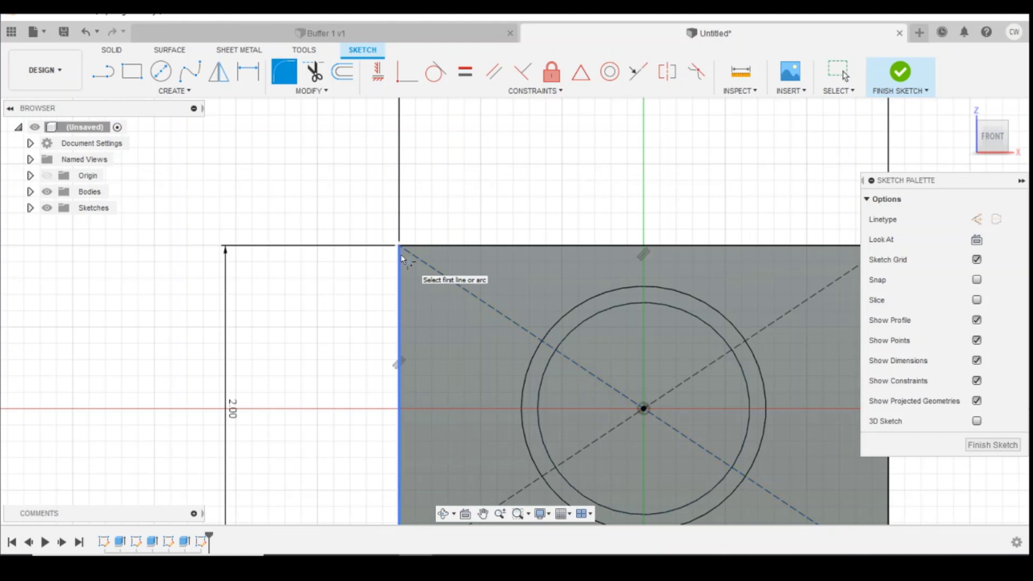
{"action": "left_click", "coordinate": [400, 277]}
{"action": "left_click", "coordinate": [423, 248]}
{"action": "scroll", "coordinate": [409, 253], "scroll_direction": "down", "scroll_amount": 3}
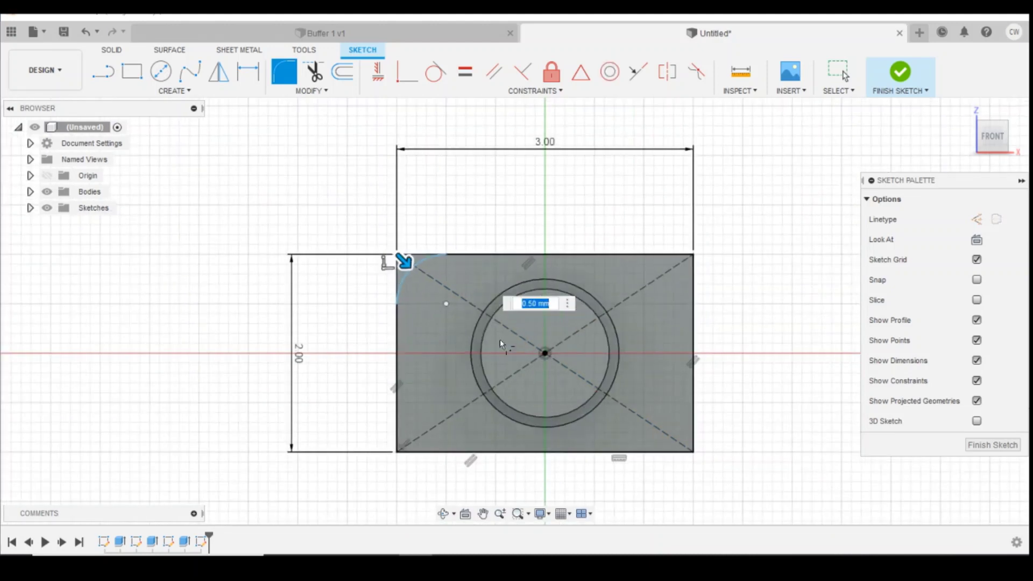
{"action": "type", "text": "0.3"}
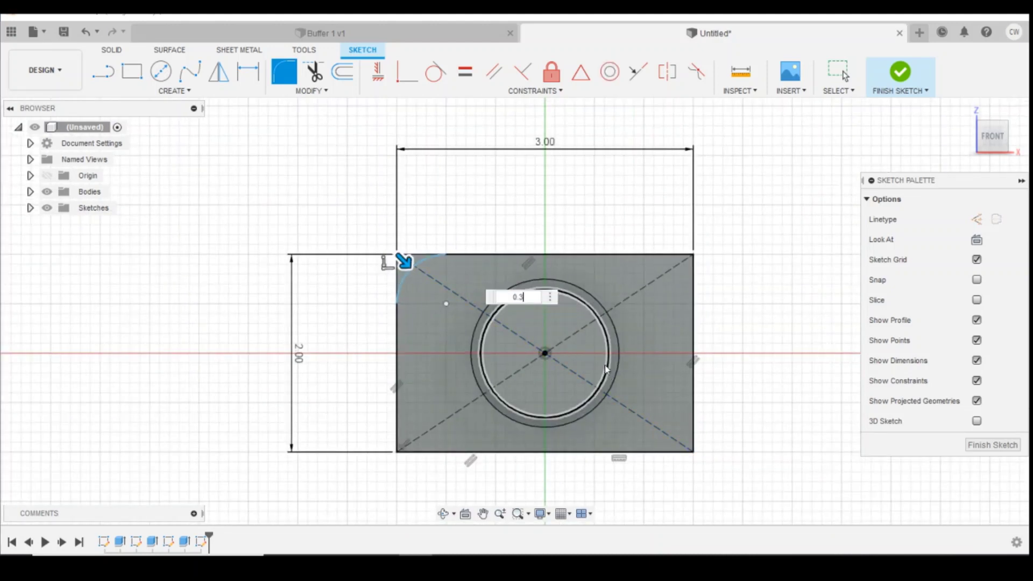
{"action": "key", "text": "Return"}
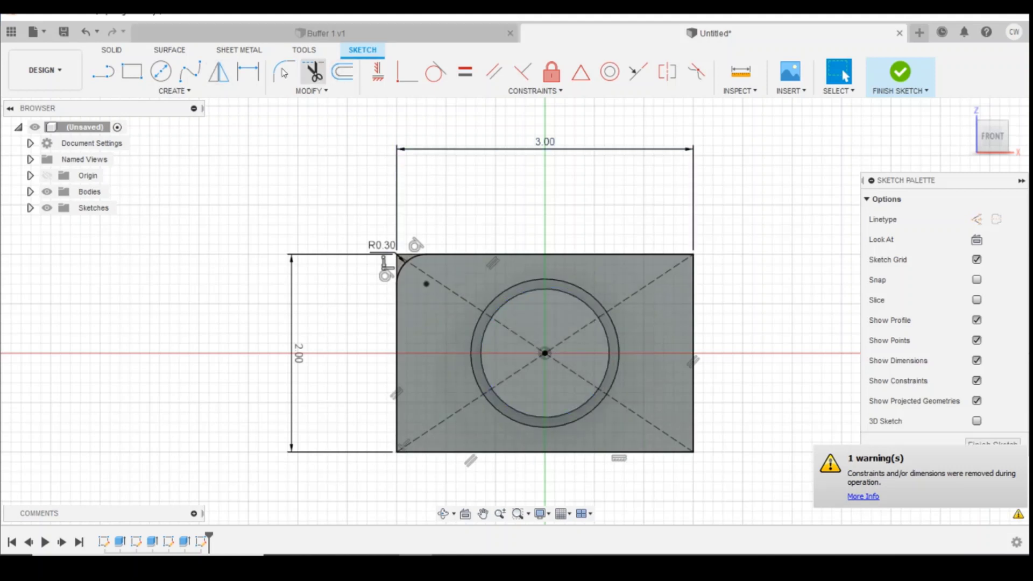
{"action": "left_click", "coordinate": [681, 263]}
{"action": "type", "text": "0.3"}
{"action": "key", "text": "Return"}
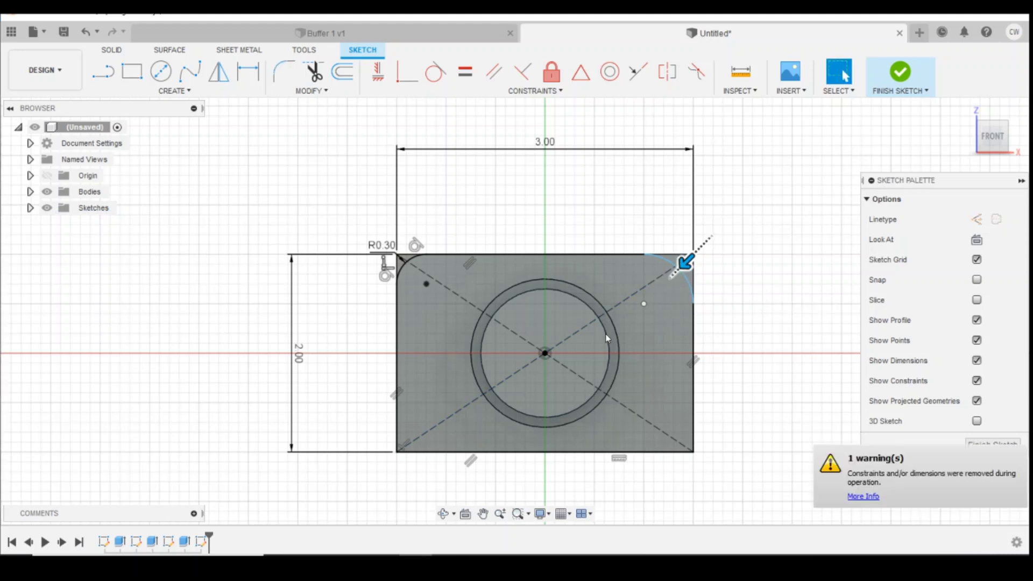
Fillet the bottom-left rectangle corner with 0.3 mm radius.
{"action": "left_click", "coordinate": [284, 71]}
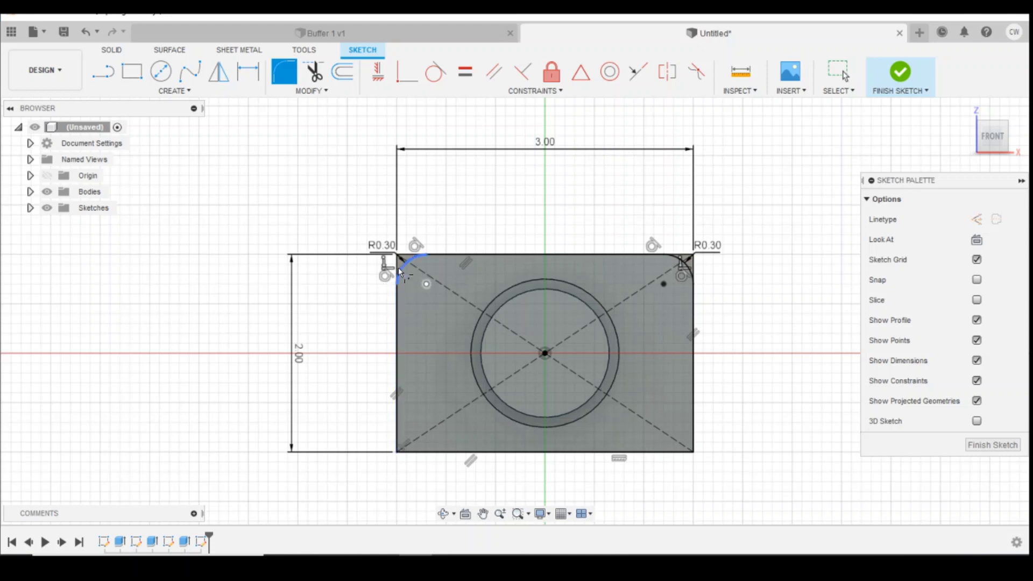
{"action": "scroll", "coordinate": [398, 258], "scroll_direction": "up", "scroll_amount": 3}
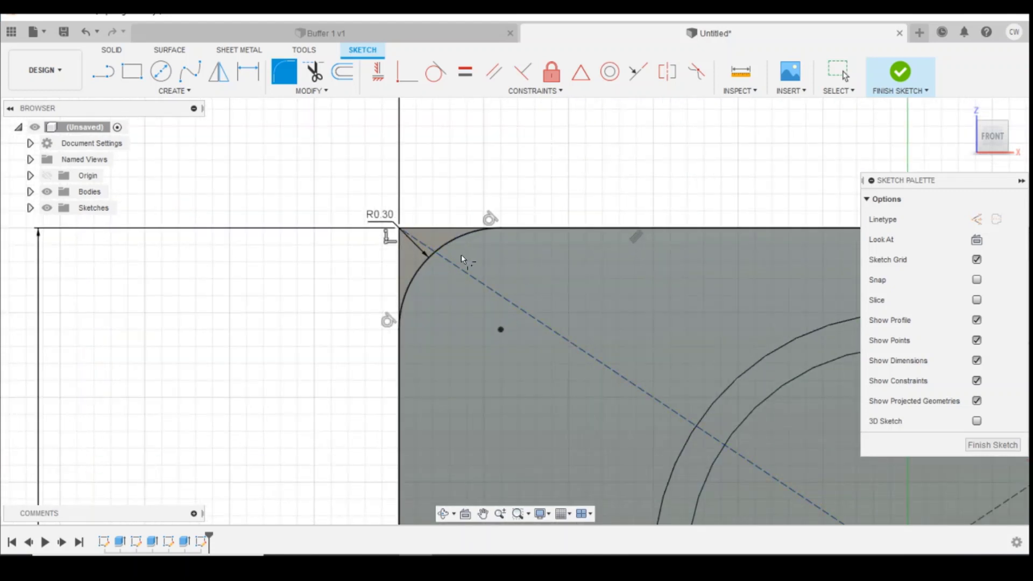
{"action": "scroll", "coordinate": [430, 242], "scroll_direction": "down", "scroll_amount": 4}
{"action": "left_click", "coordinate": [449, 430]}
{"action": "left_click", "coordinate": [430, 416]}
{"action": "type", "text": "0.3"}
{"action": "key", "text": "Return"}
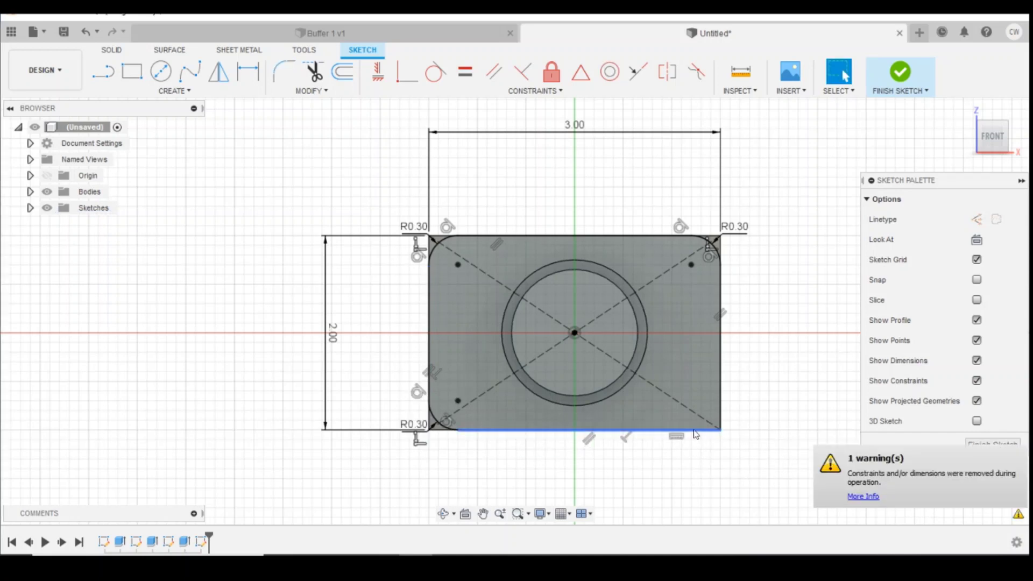
{"action": "key", "text": "Return"}
Round the bottom-right corner with a 0.3 mm fillet.
{"action": "left_click", "coordinate": [712, 430]}
{"action": "left_click", "coordinate": [720, 412]}
{"action": "type", "text": "0.3"}
{"action": "key", "text": "Return"}
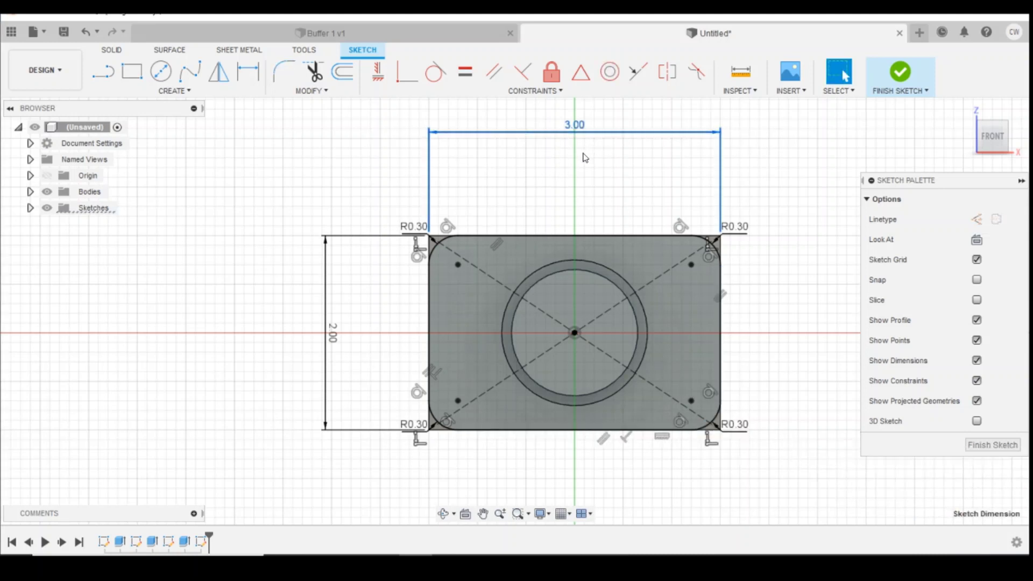
Delete the old 3.00 and 2.00 dimensions and re-dimension the width as 3.00 mm.
{"action": "key", "text": "Delete"}
{"action": "left_click", "coordinate": [330, 319]}
{"action": "key", "text": "Delete"}
{"action": "left_click", "coordinate": [248, 71]}
{"action": "left_click", "coordinate": [429, 323]}
{"action": "left_click", "coordinate": [722, 328]}
{"action": "left_click", "coordinate": [637, 171]}
{"action": "key", "text": "Return"}
Dimension the height as 2.00 mm, rejecting an over-constraining 2.40 top-edge dimension.
{"action": "left_click", "coordinate": [578, 238]}
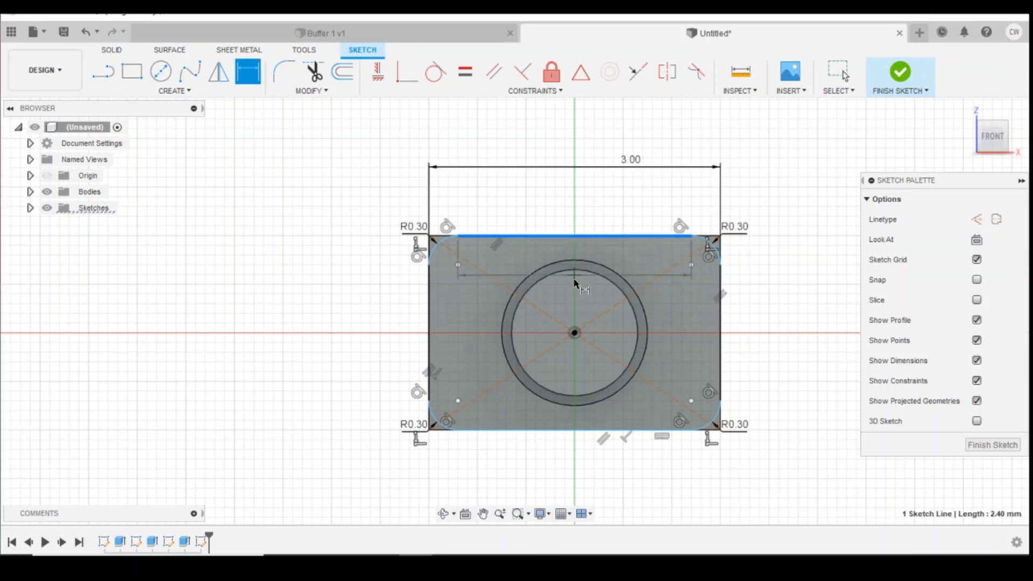
{"action": "left_click", "coordinate": [587, 199]}
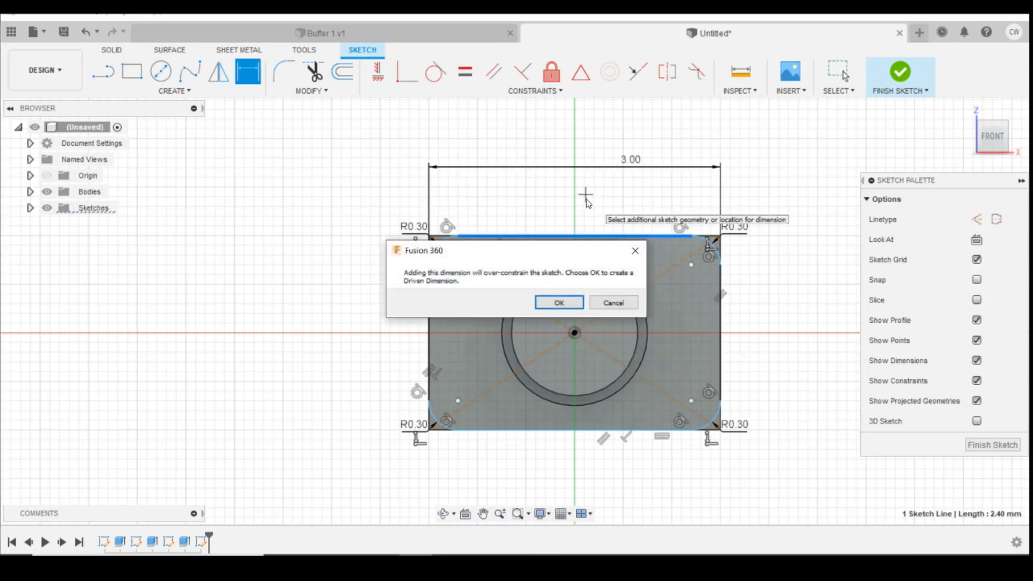
{"action": "left_click", "coordinate": [614, 302]}
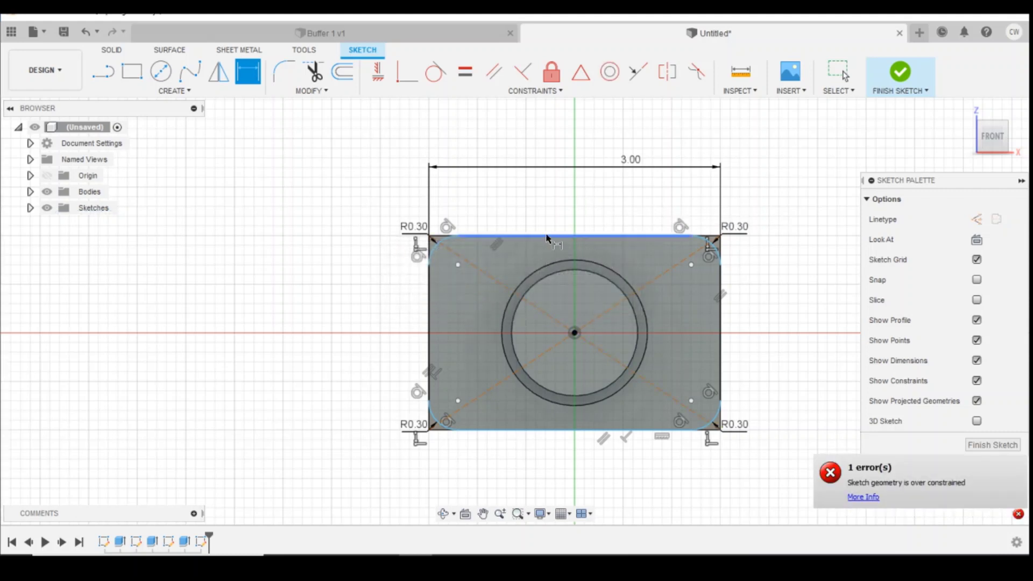
{"action": "left_click", "coordinate": [577, 431]}
{"action": "left_click", "coordinate": [795, 370]}
{"action": "key", "text": "Escape"}
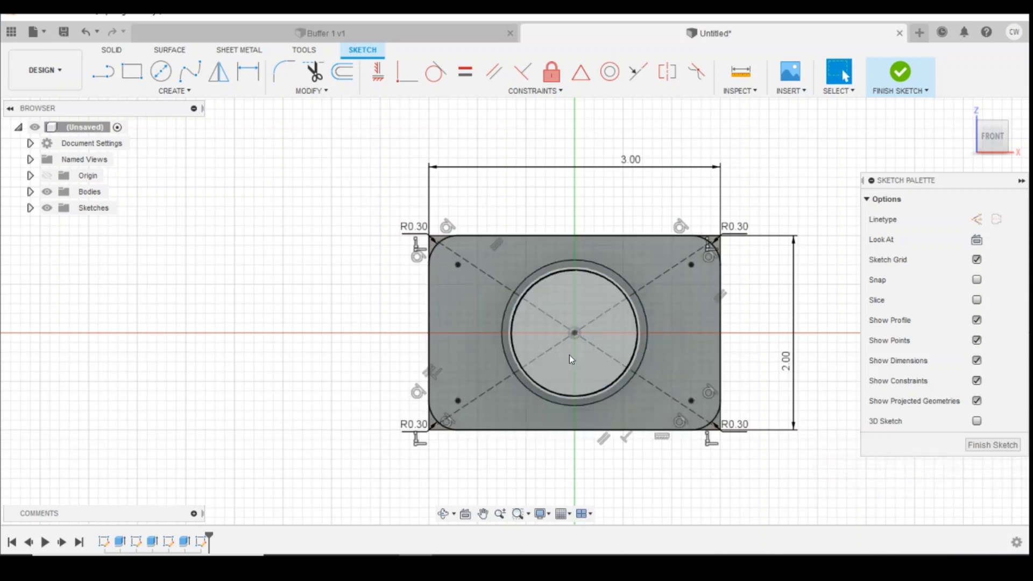
{"action": "scroll", "coordinate": [567, 356], "scroll_direction": "down", "scroll_amount": 3}
Extrude the rounded-rectangle and circle profiles 0.40 mm, joining the head to the shank.
{"action": "right_click", "coordinate": [646, 329]}
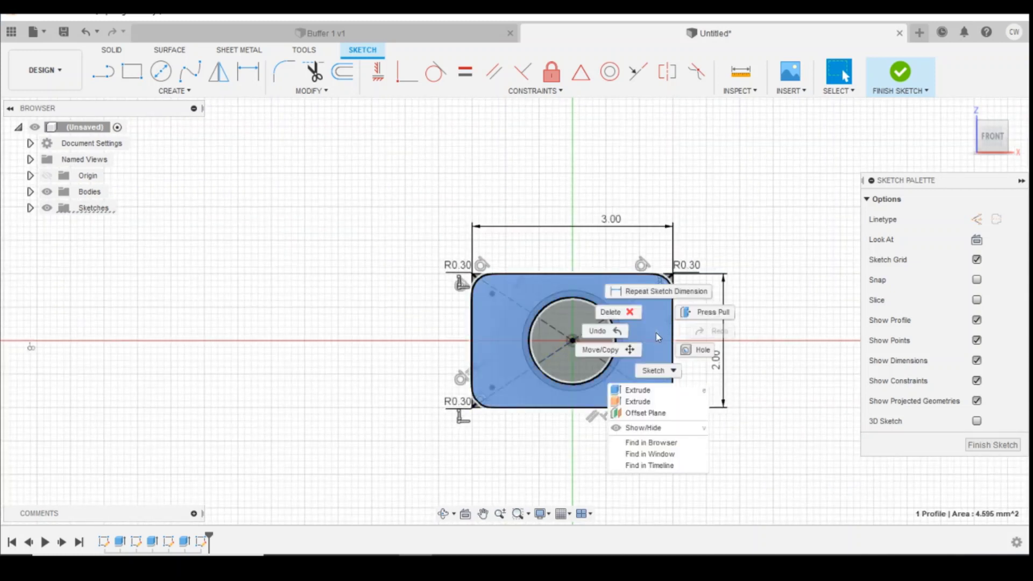
{"action": "left_click", "coordinate": [592, 330]}
{"action": "left_click", "coordinate": [592, 321]}
{"action": "left_click", "coordinate": [587, 322], "text": "shift"}
{"action": "right_click", "coordinate": [586, 322]}
{"action": "left_click", "coordinate": [571, 378]}
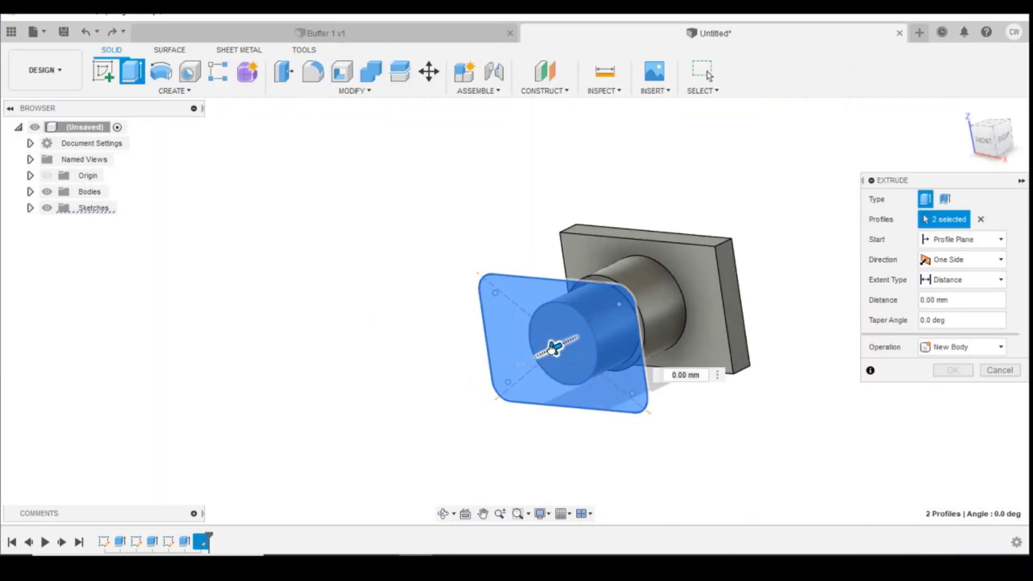
{"action": "left_click_drag", "start_coordinate": [560, 352], "coordinate": [541, 357]}
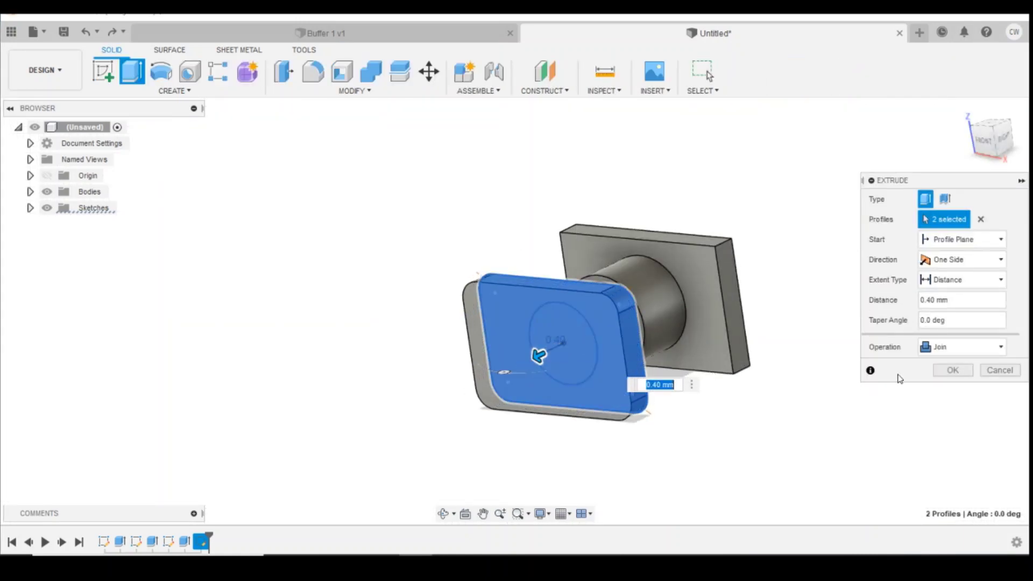
{"action": "left_click", "coordinate": [939, 375]}
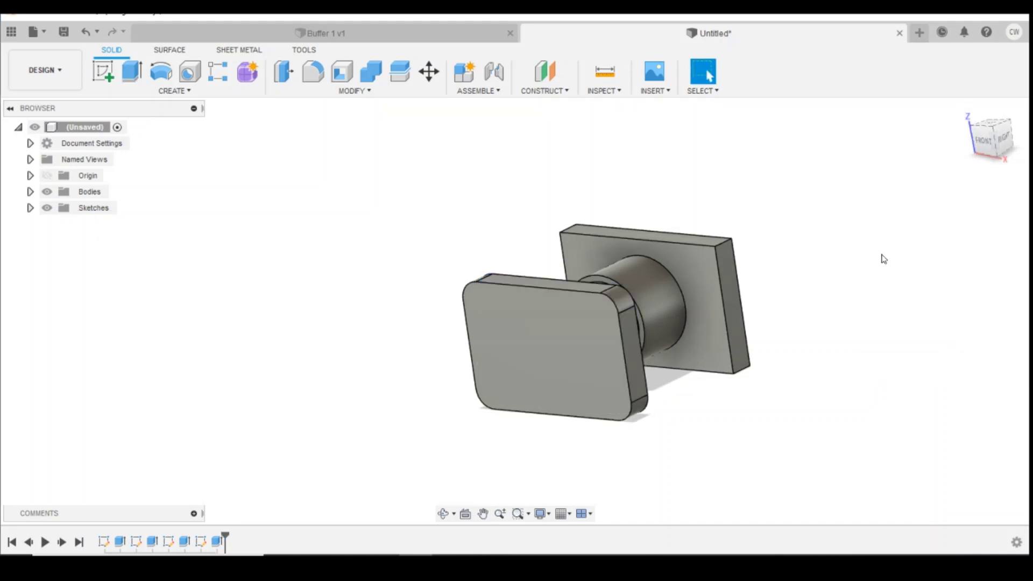
Undo the head extrusion, its rounded corners and the head rectangle, back to an empty sketch.
{"action": "left_click", "coordinate": [86, 33]}
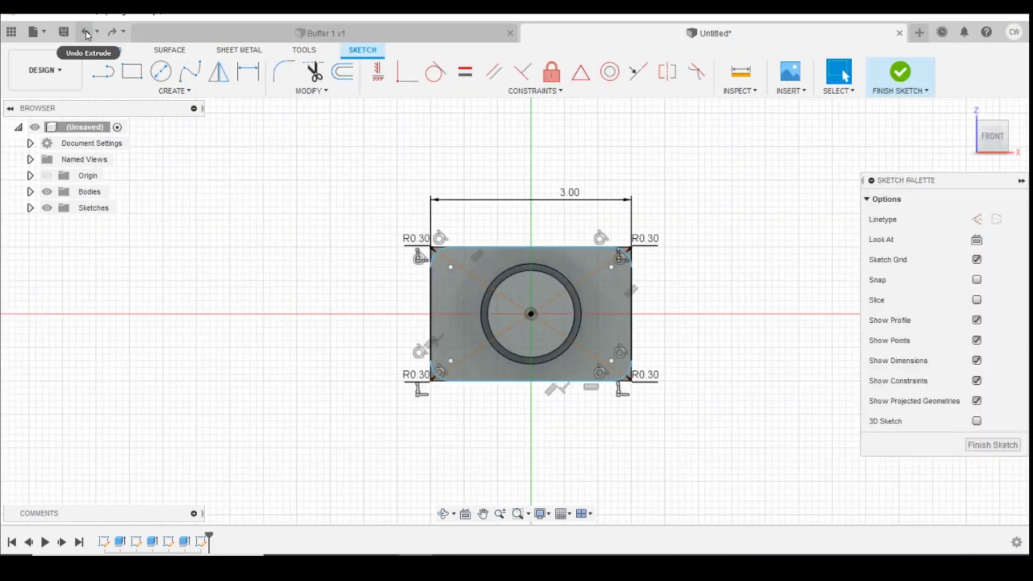
{"action": "left_click", "coordinate": [86, 34]}
{"action": "left_click", "coordinate": [86, 34]}
{"action": "left_click", "coordinate": [86, 33]}
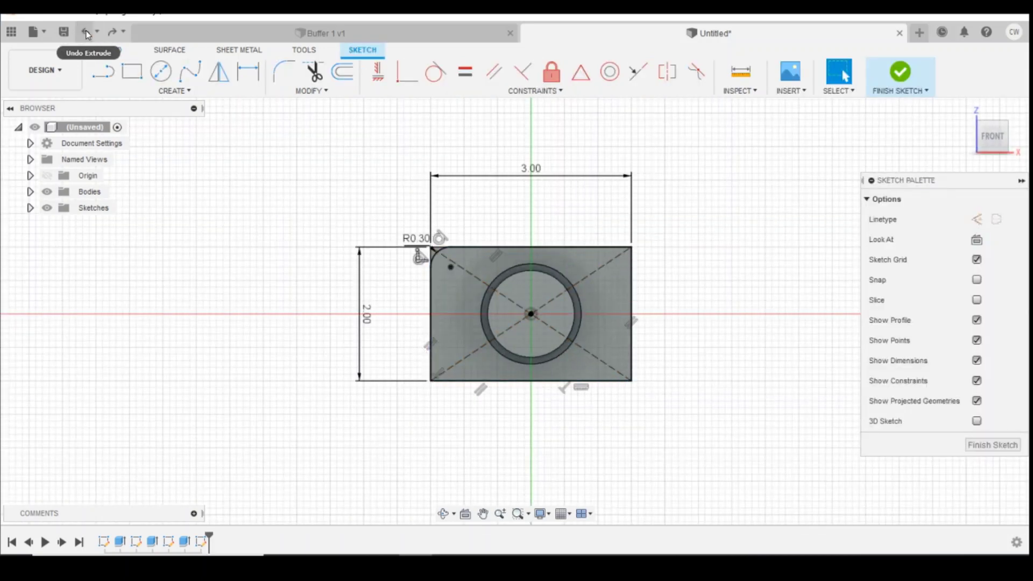
{"action": "left_click", "coordinate": [86, 33]}
{"action": "left_click", "coordinate": [86, 34]}
{"action": "left_click", "coordinate": [86, 33]}
{"action": "left_click", "coordinate": [87, 33]}
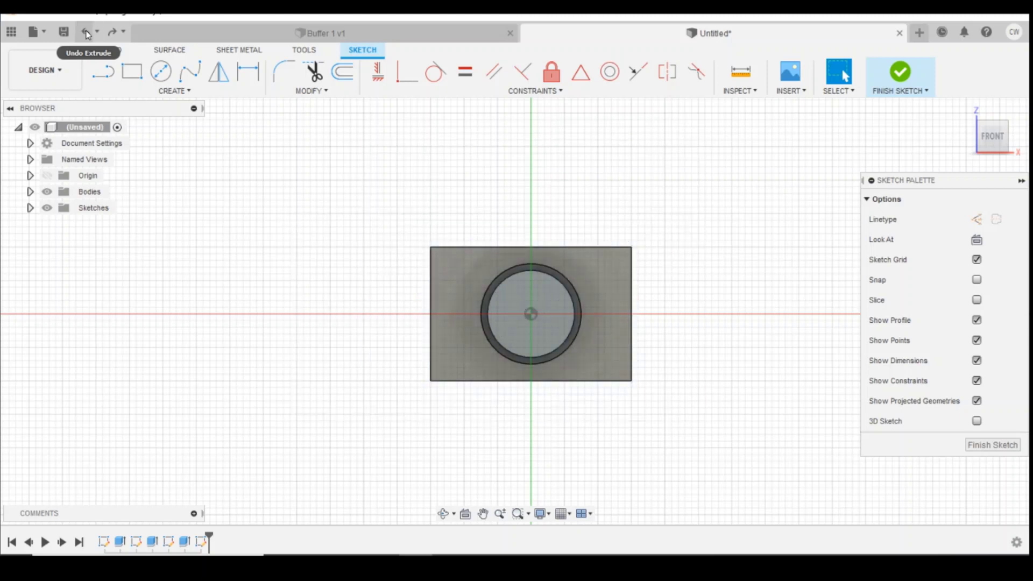
Draw an ellipse centred on the sketch origin, spanning the old rectangle's right and top edges.
{"action": "left_click", "coordinate": [168, 91]}
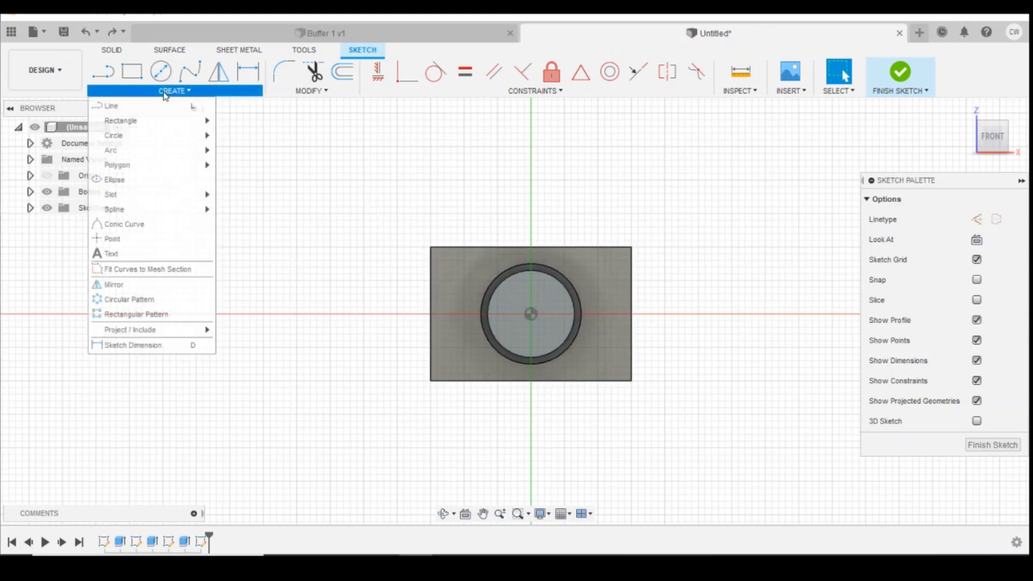
{"action": "left_click", "coordinate": [126, 184]}
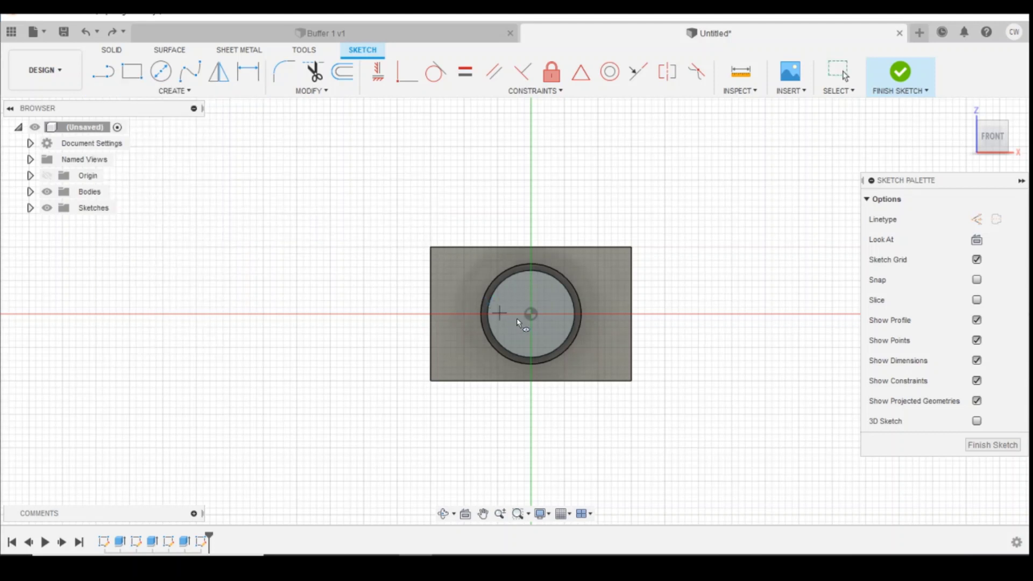
{"action": "left_click", "coordinate": [532, 316]}
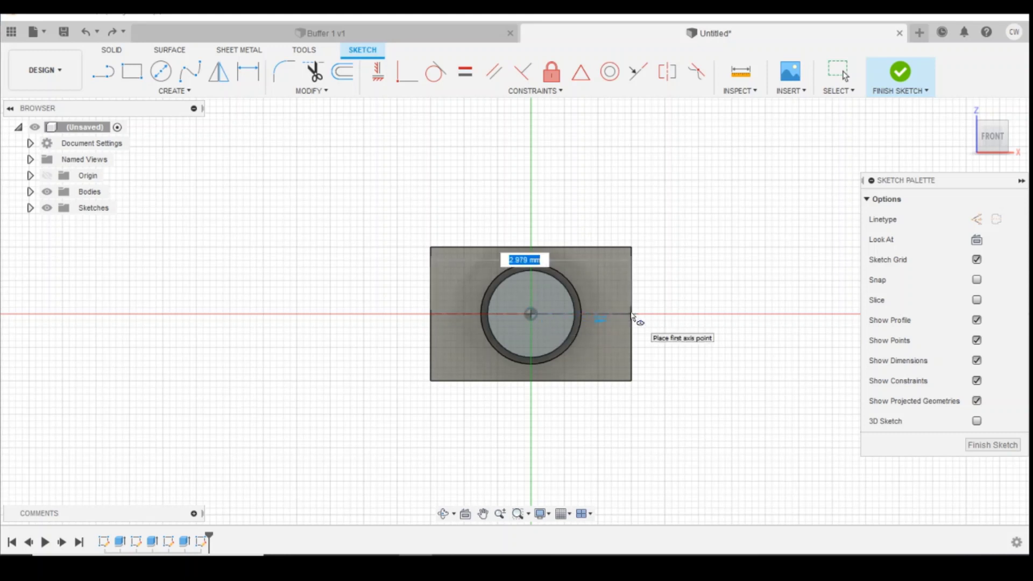
{"action": "left_click", "coordinate": [632, 316]}
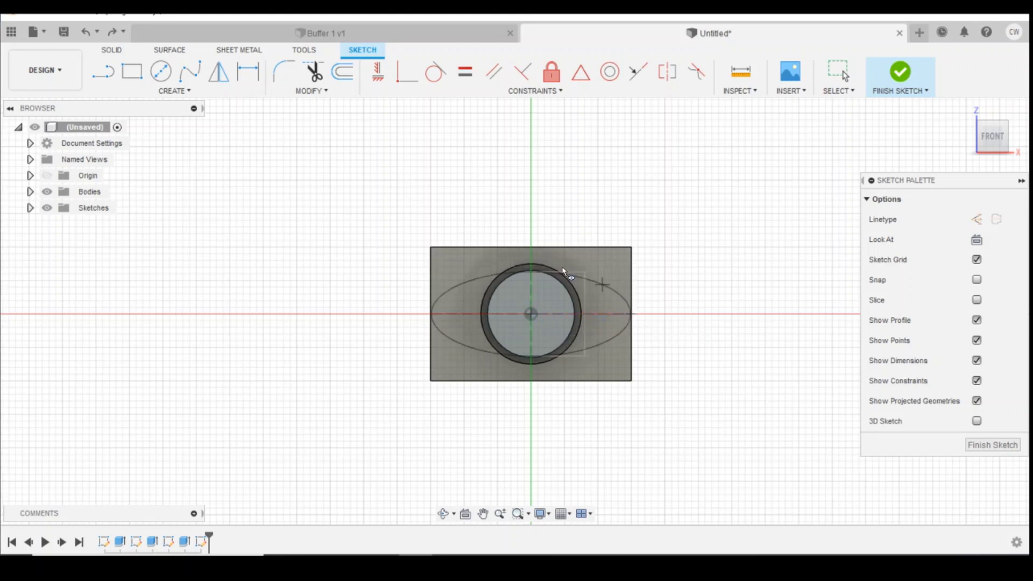
{"action": "left_click", "coordinate": [533, 250]}
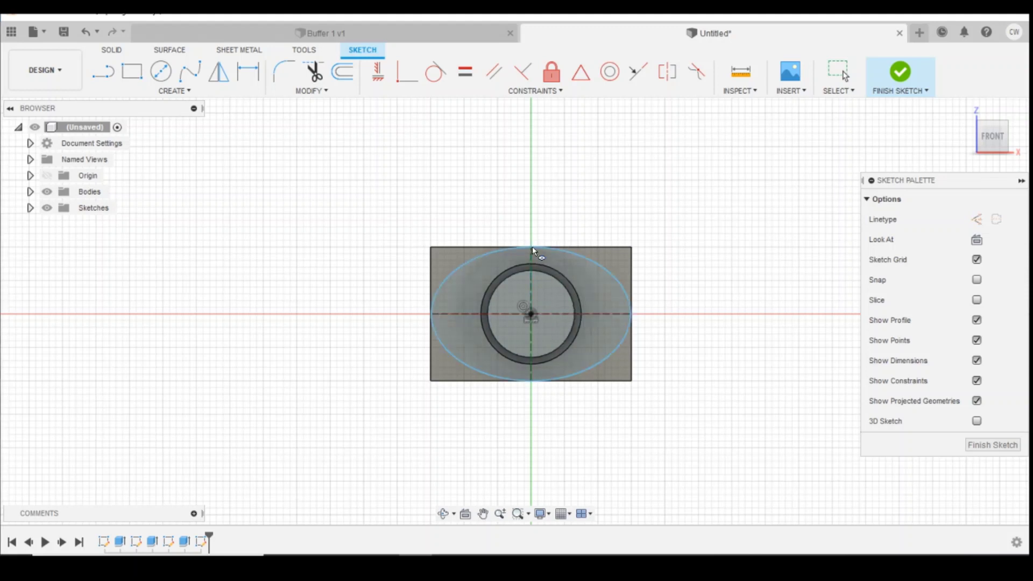
Dimension the ellipse with a 1.00 vertical half-height and a 1.50 horizontal half-width.
{"action": "key", "text": "d"}
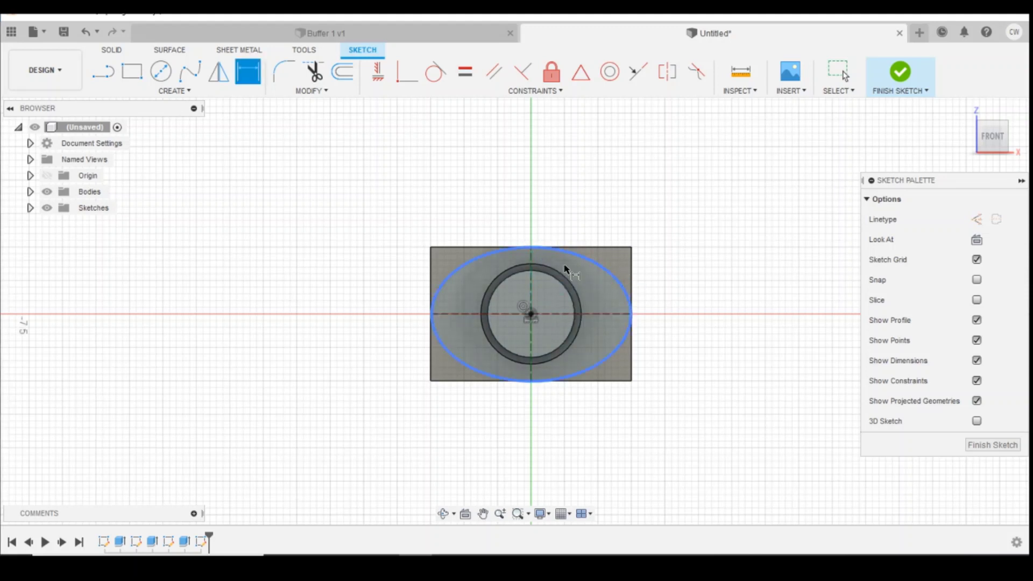
{"action": "left_click", "coordinate": [534, 248]}
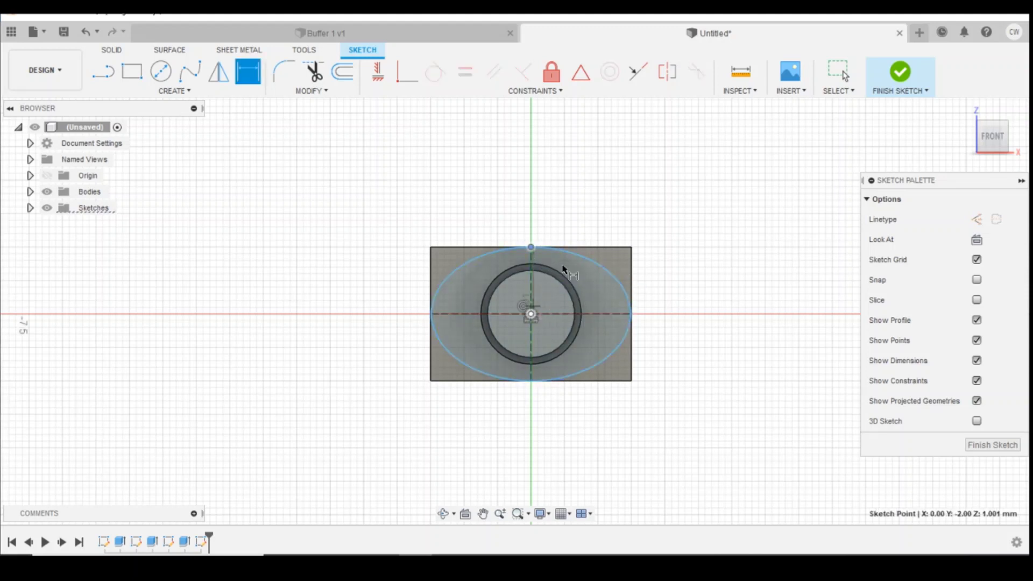
{"action": "left_click", "coordinate": [702, 314]}
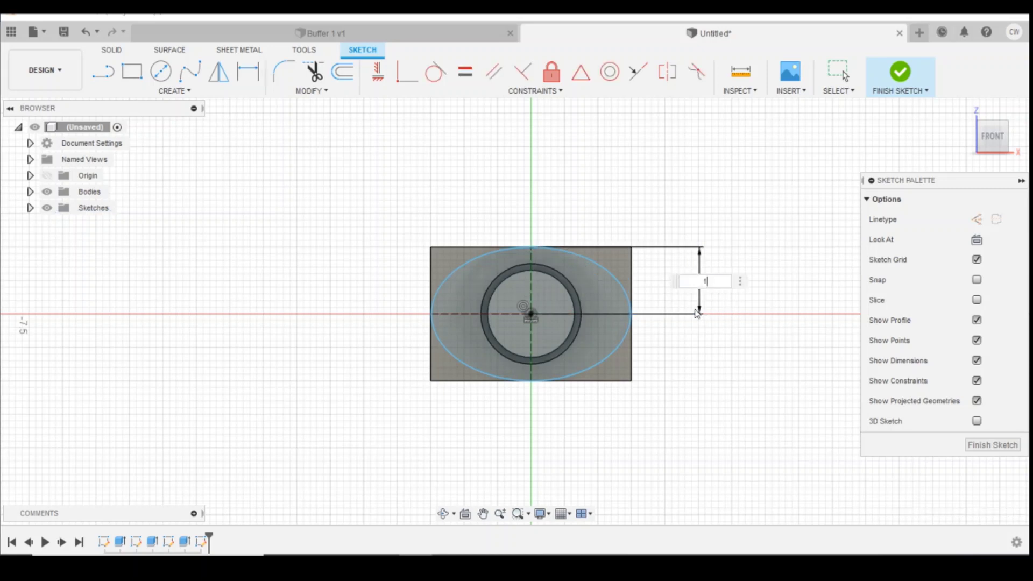
{"action": "type", "text": "1"}
{"action": "key", "text": "Return"}
{"action": "left_click", "coordinate": [531, 314]}
{"action": "left_click", "coordinate": [633, 322]}
{"action": "left_click", "coordinate": [628, 423]}
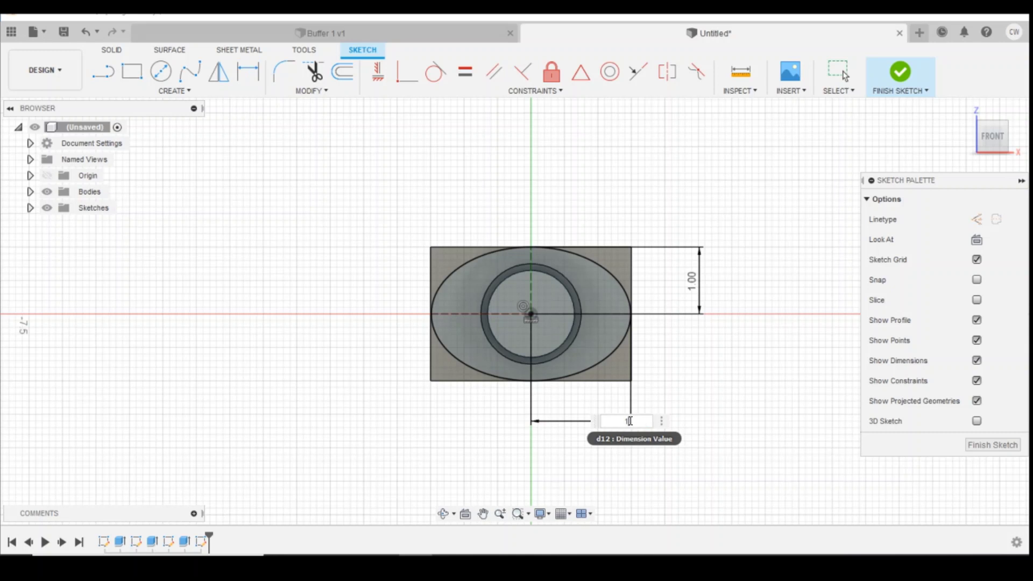
{"action": "type", "text": "1.5"}
{"action": "key", "text": "Return"}
{"action": "key", "text": "Escape"}
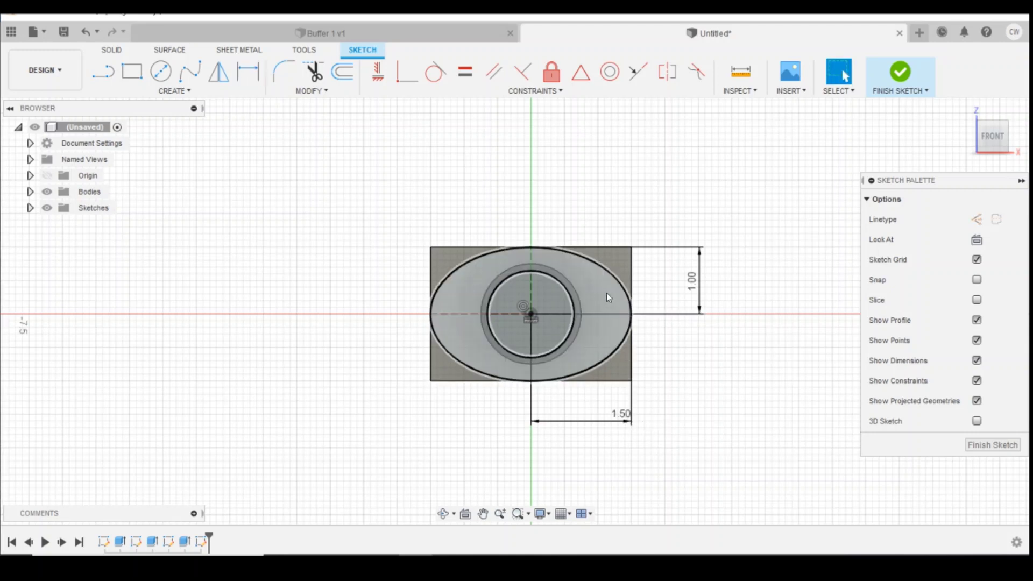
Extrude the ellipse ring and inner circle profiles 0.30 mm, joined onto the shank.
{"action": "left_click", "coordinate": [605, 295]}
{"action": "left_click", "coordinate": [548, 304], "text": "shift"}
{"action": "right_click", "coordinate": [548, 305]}
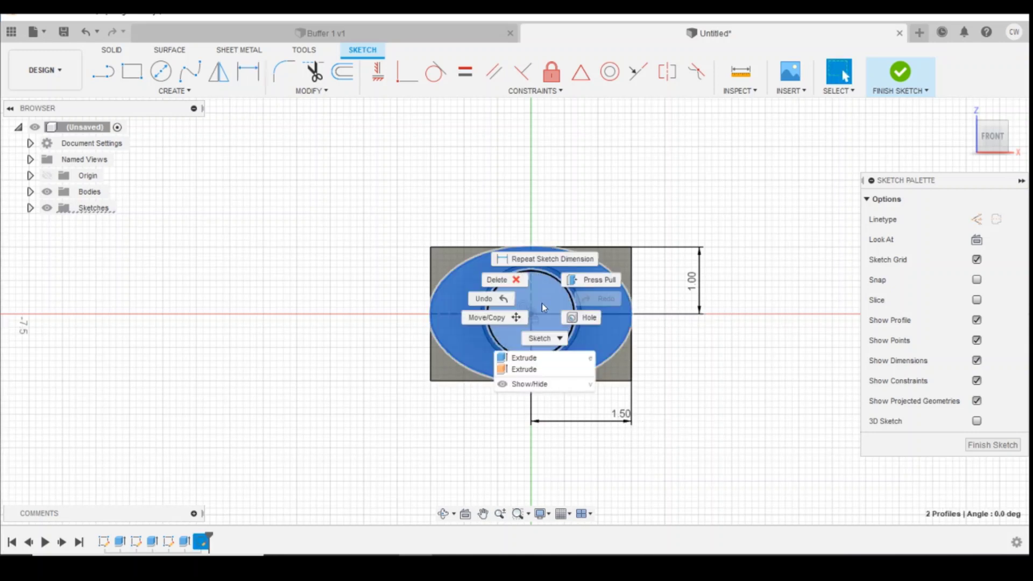
{"action": "left_click", "coordinate": [556, 353]}
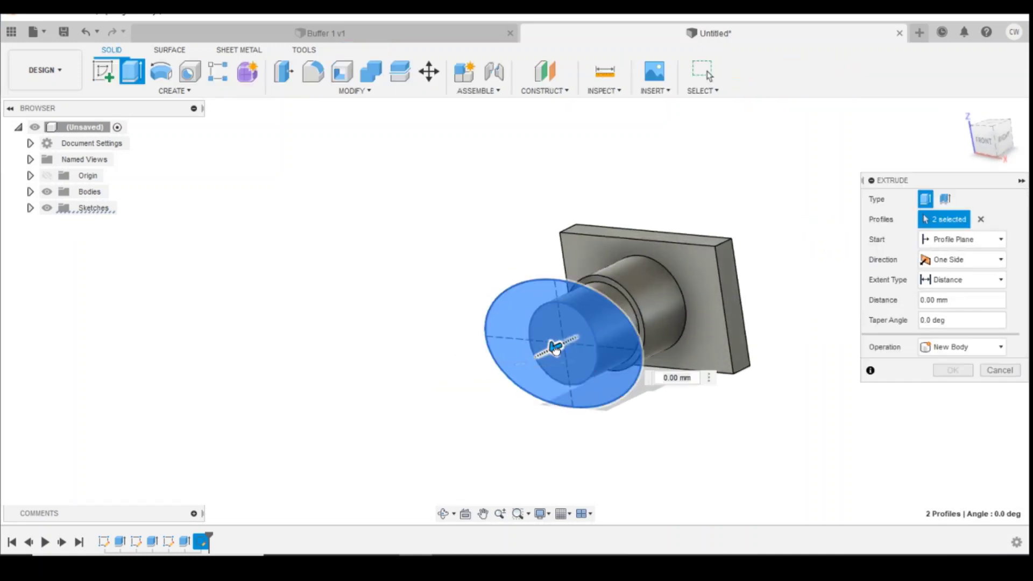
{"action": "left_click_drag", "start_coordinate": [555, 347], "coordinate": [542, 353]}
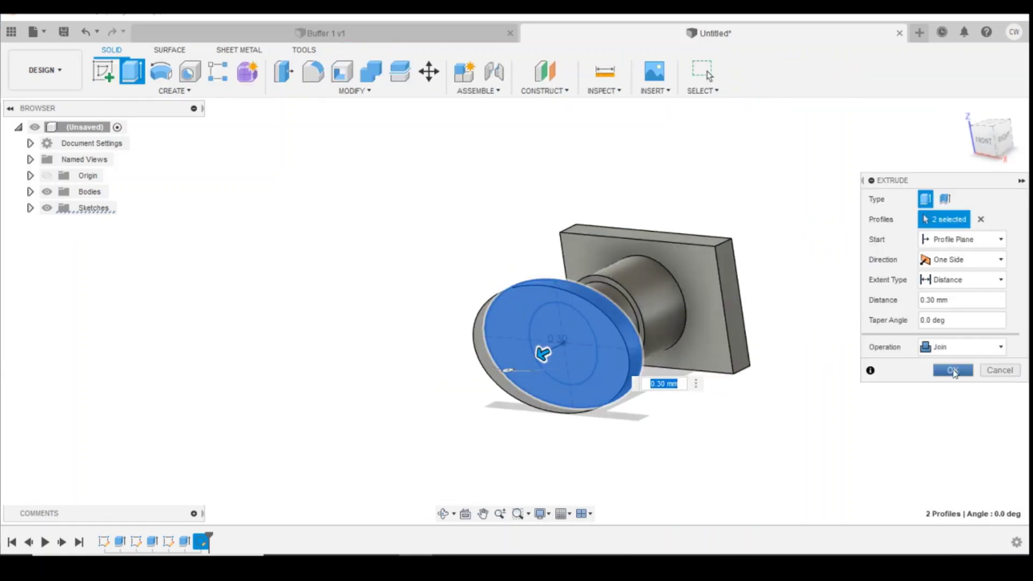
{"action": "left_click", "coordinate": [953, 370]}
Orbit around the part and settle on the straight Left view.
{"action": "left_click", "coordinate": [1002, 142]}
{"action": "middle_click_drag", "start_coordinate": [512, 309], "coordinate": [541, 353], "text": "shift"}
{"action": "left_click", "coordinate": [983, 144]}
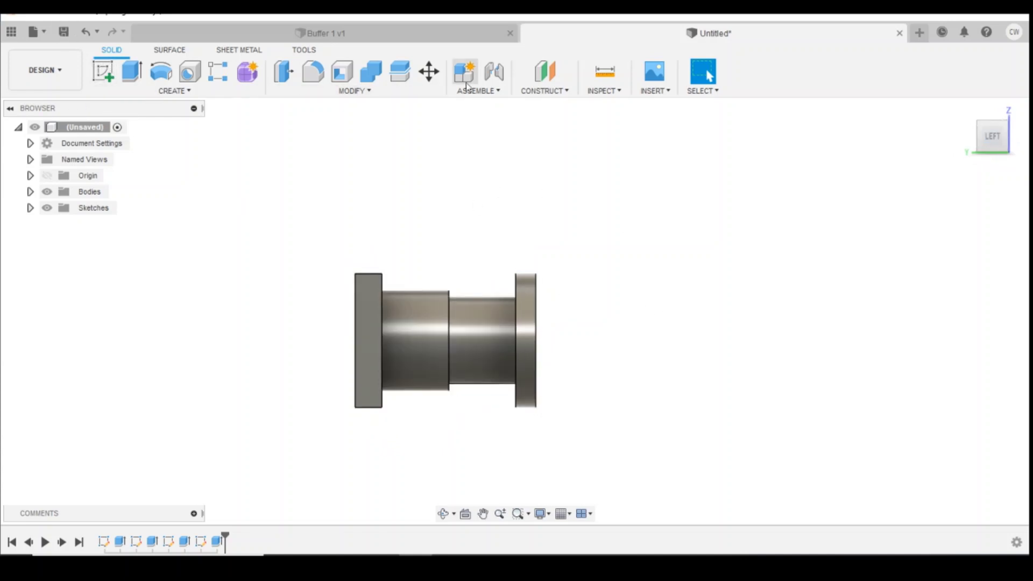
Create an offset construction plane from the back plate face and start a sketch on it.
{"action": "left_click", "coordinate": [545, 71]}
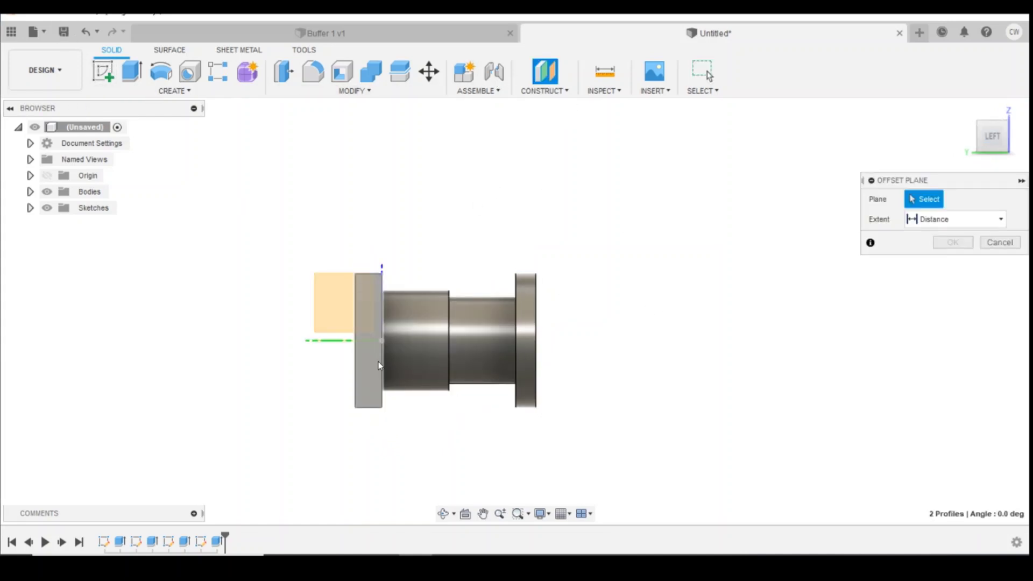
{"action": "left_click", "coordinate": [381, 370]}
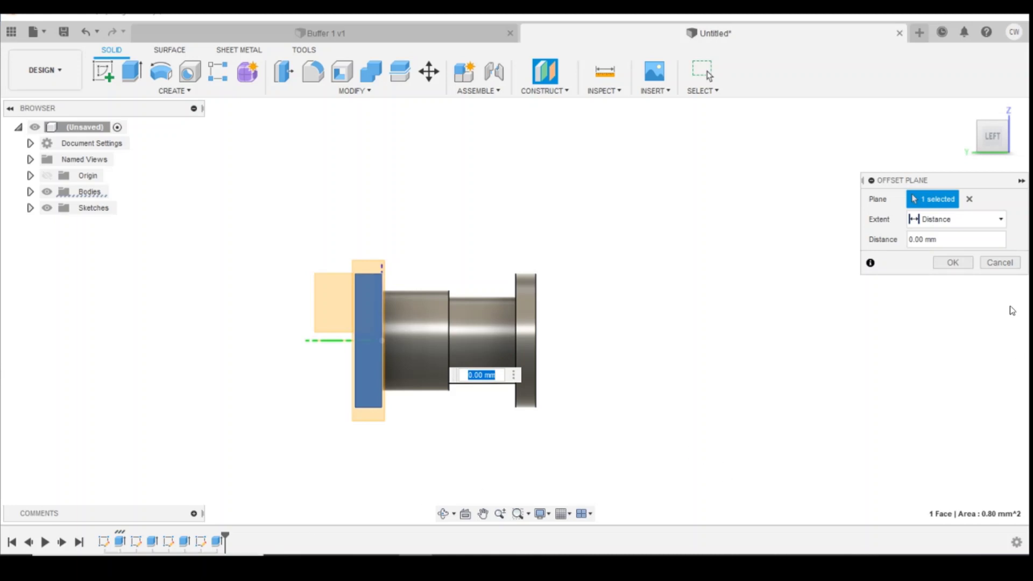
{"action": "left_click", "coordinate": [953, 262]}
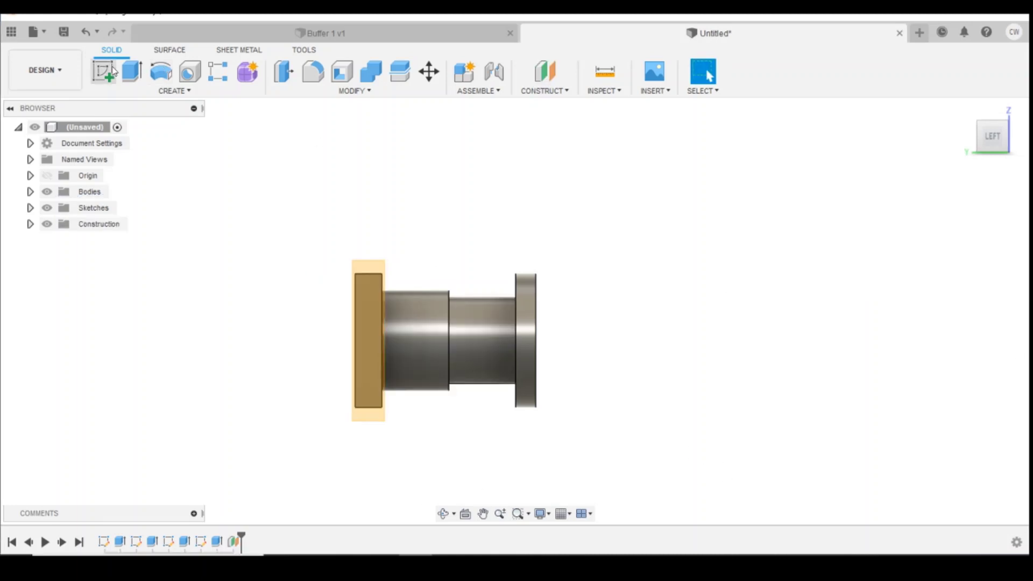
{"action": "left_click", "coordinate": [114, 70]}
{"action": "left_click", "coordinate": [374, 269]}
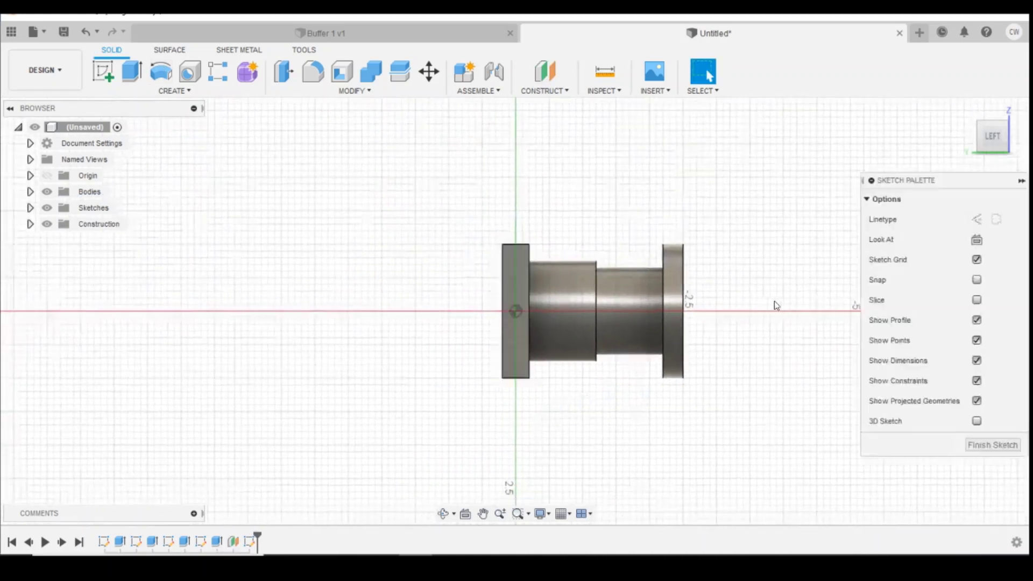
Draw a vertical line spanning from above to below the oval head.
{"action": "key", "text": "l"}
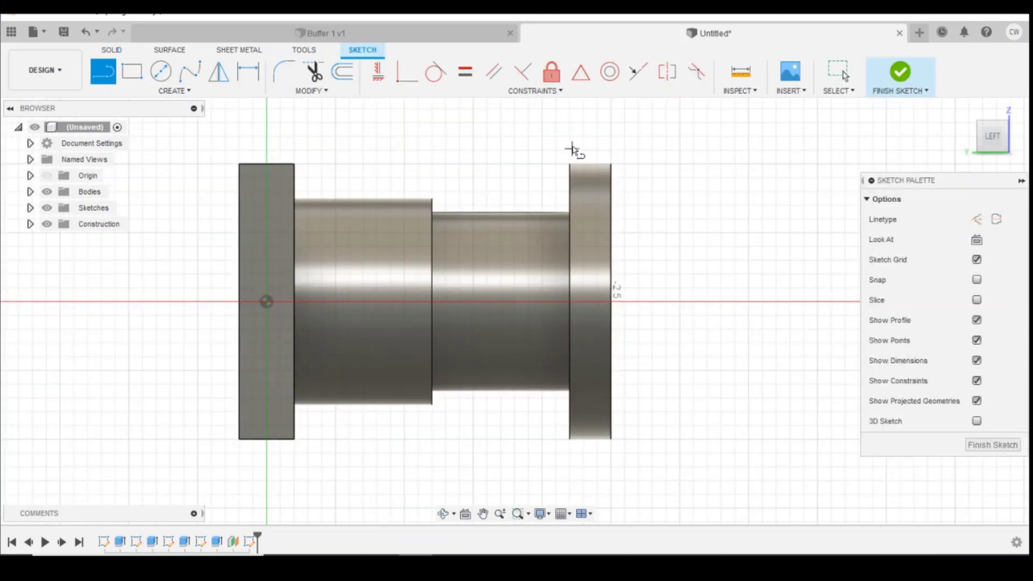
{"action": "left_click", "coordinate": [588, 142]}
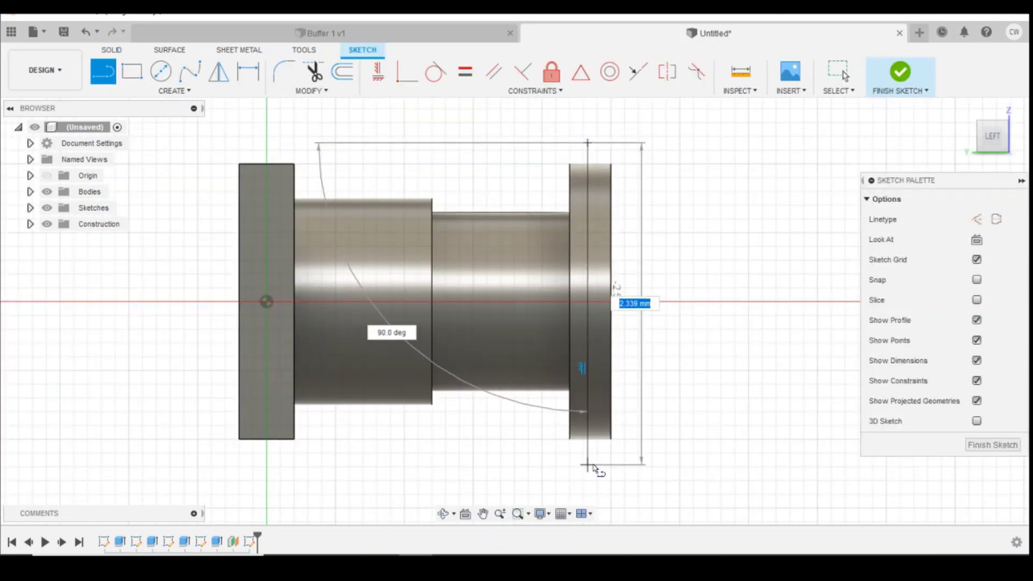
{"action": "left_click", "coordinate": [588, 463]}
{"action": "key", "text": "Escape"}
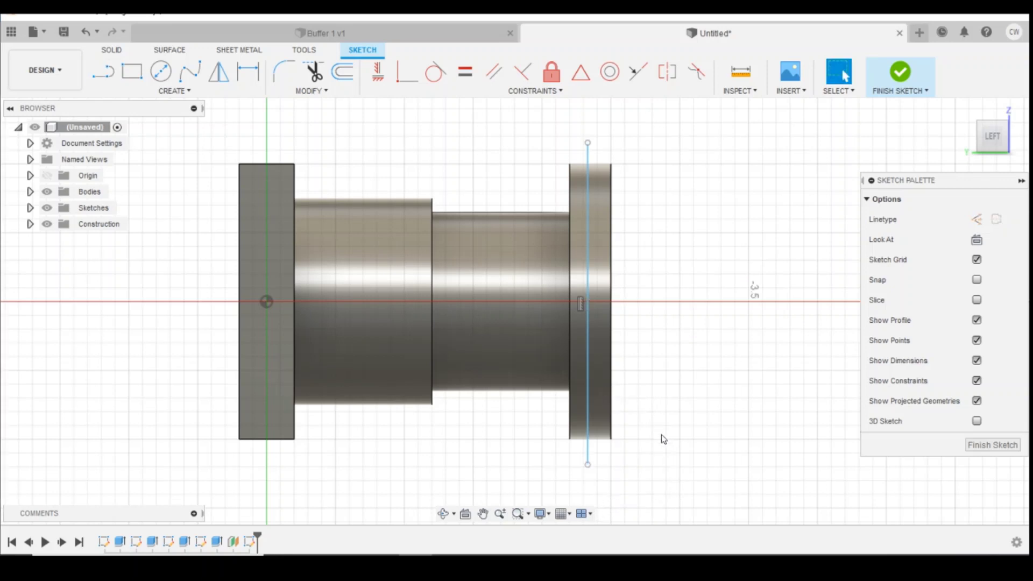
Dimension the line's top and bottom endpoints each 1.20 from the sketch origin.
{"action": "left_click", "coordinate": [248, 71]}
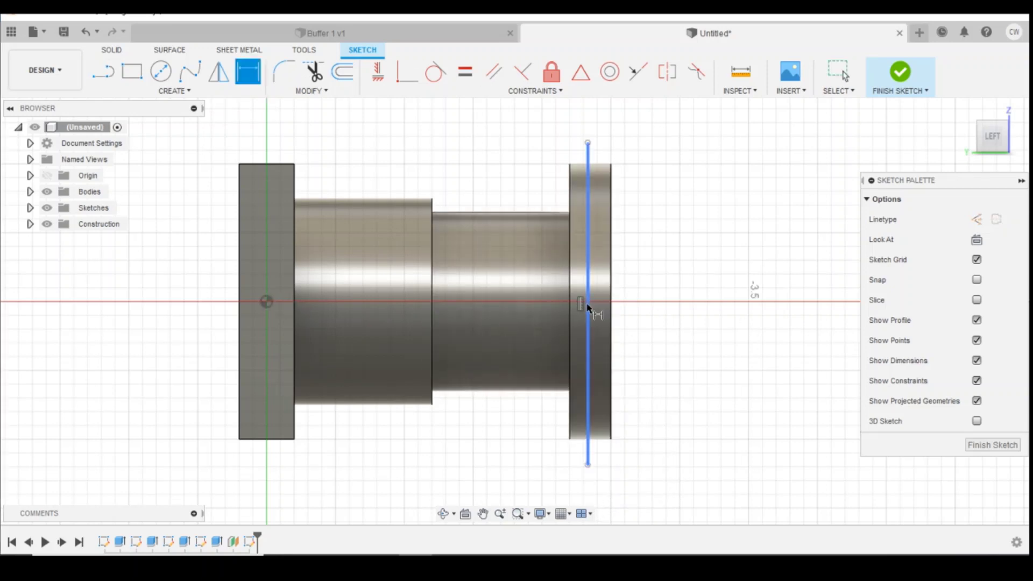
{"action": "left_click", "coordinate": [587, 144]}
{"action": "left_click", "coordinate": [266, 302]}
{"action": "left_click", "coordinate": [732, 295]}
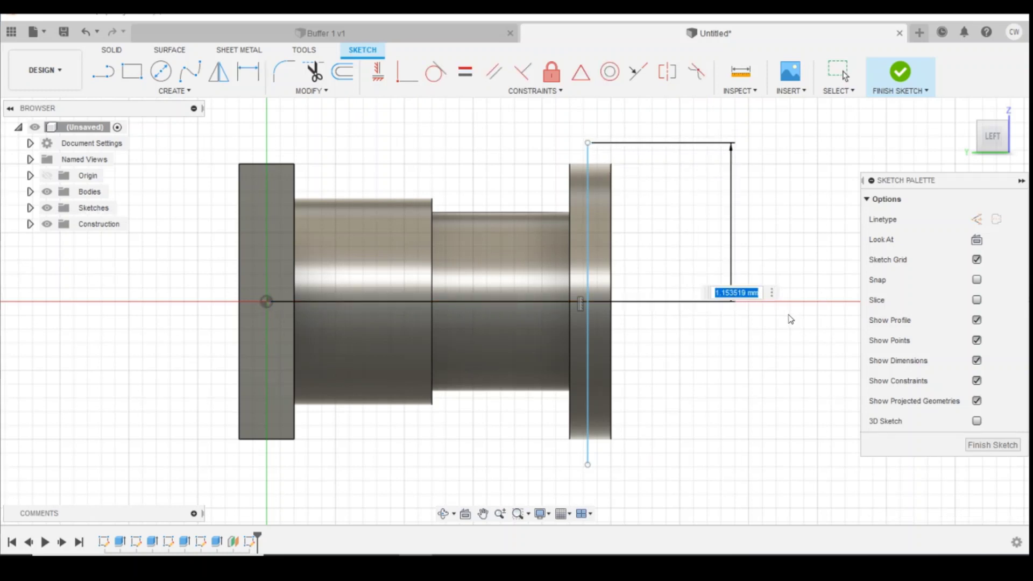
{"action": "type", "text": "1.2"}
{"action": "key", "text": "Return"}
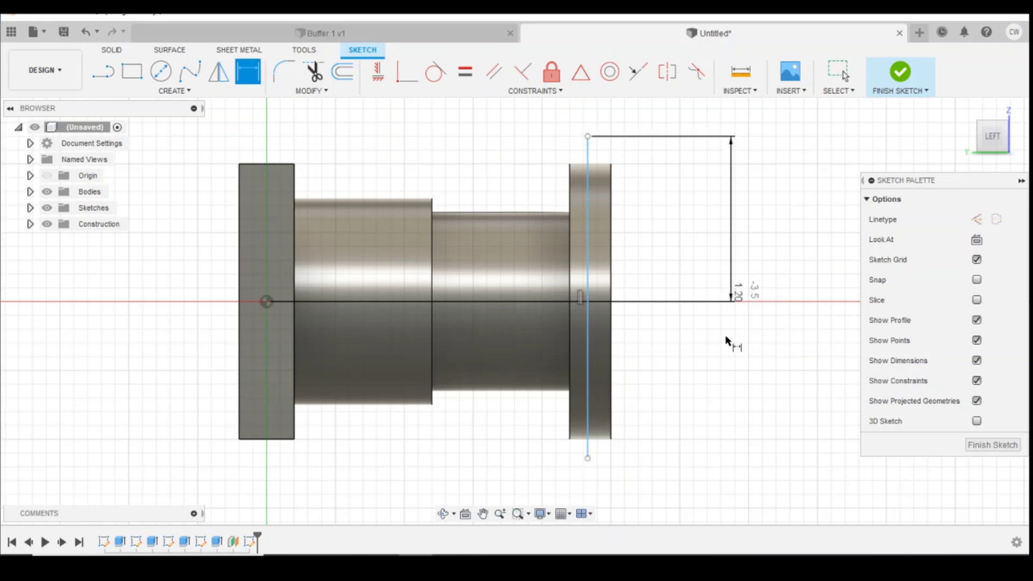
{"action": "left_click", "coordinate": [267, 302]}
{"action": "left_click", "coordinate": [588, 459]}
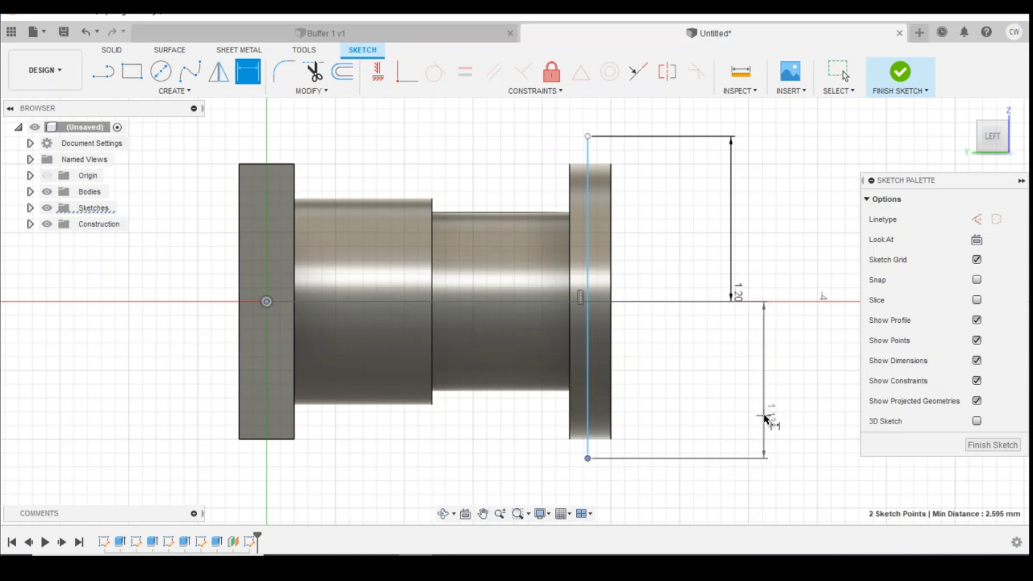
{"action": "left_click", "coordinate": [766, 419]}
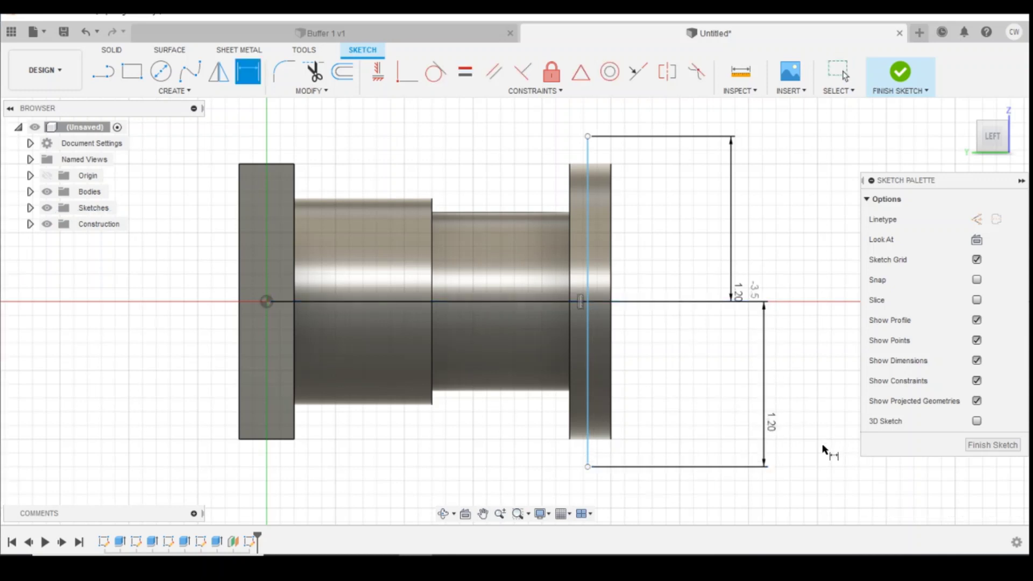
{"action": "key", "text": "Escape"}
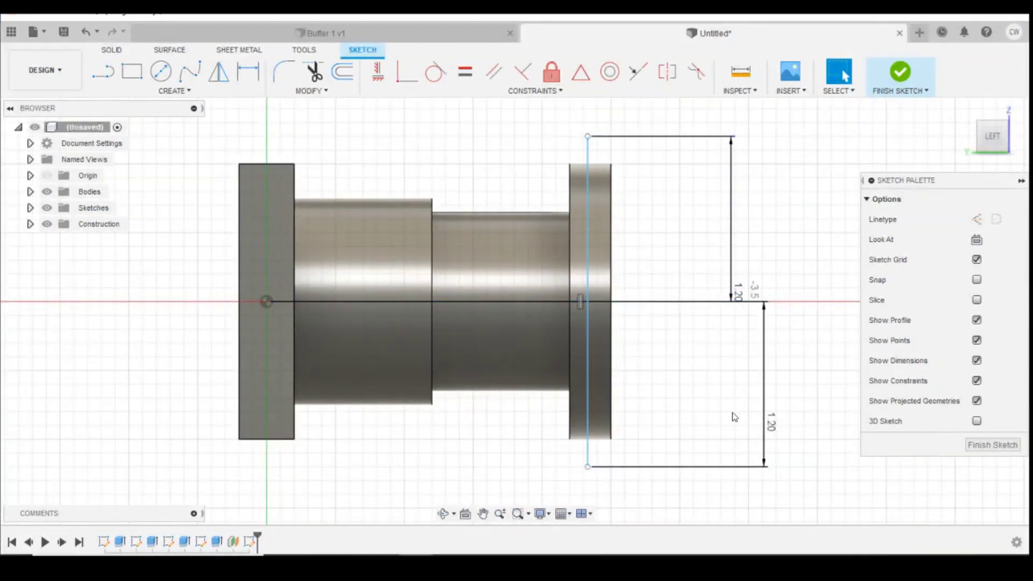
Draw a three-point arc between the line's ends, bowing through the head's front edge.
{"action": "left_click", "coordinate": [131, 94]}
{"action": "mouse_move", "coordinate": [151, 154]}
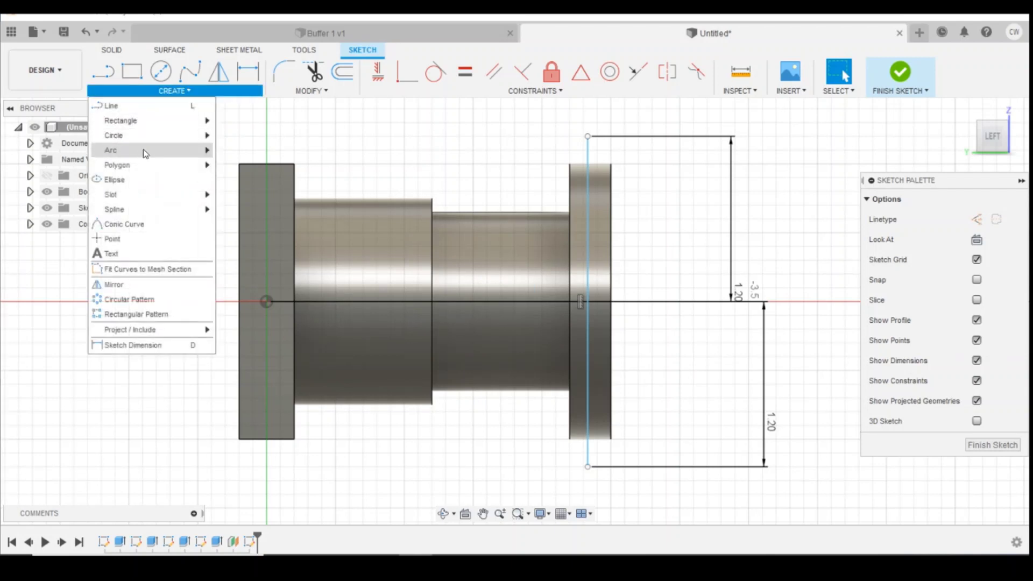
{"action": "left_click", "coordinate": [237, 150]}
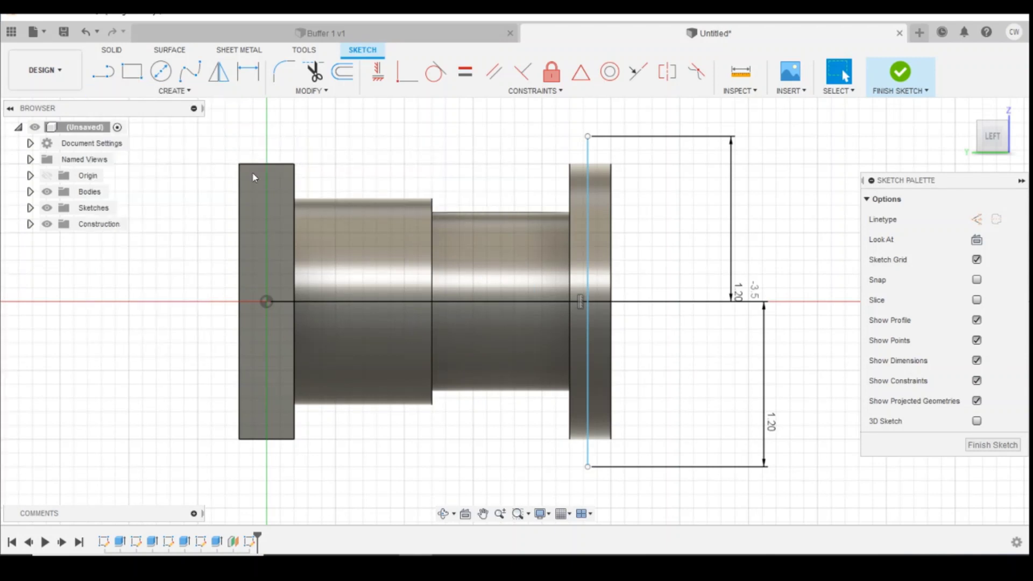
{"action": "left_click", "coordinate": [588, 467]}
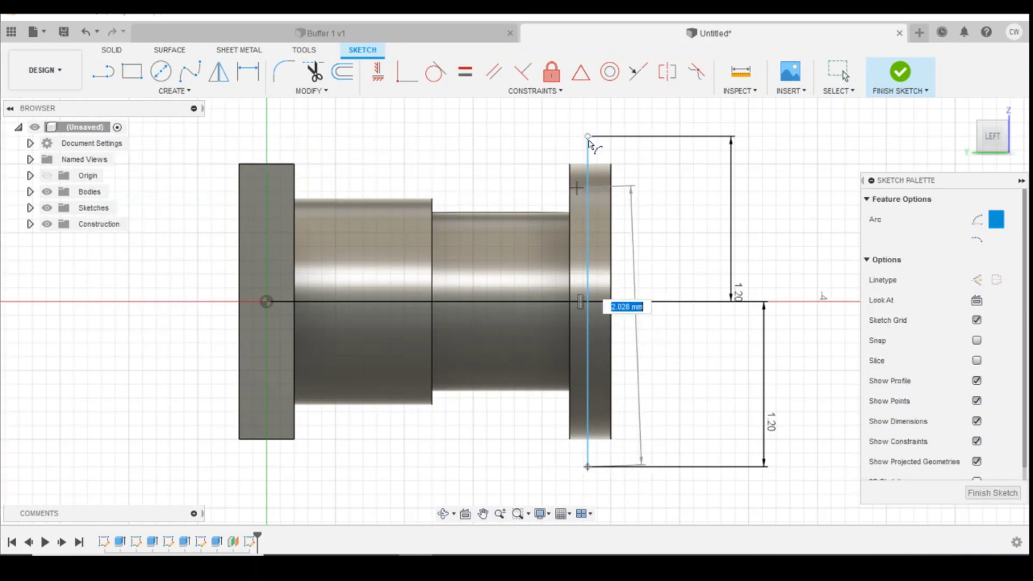
{"action": "left_click", "coordinate": [588, 137]}
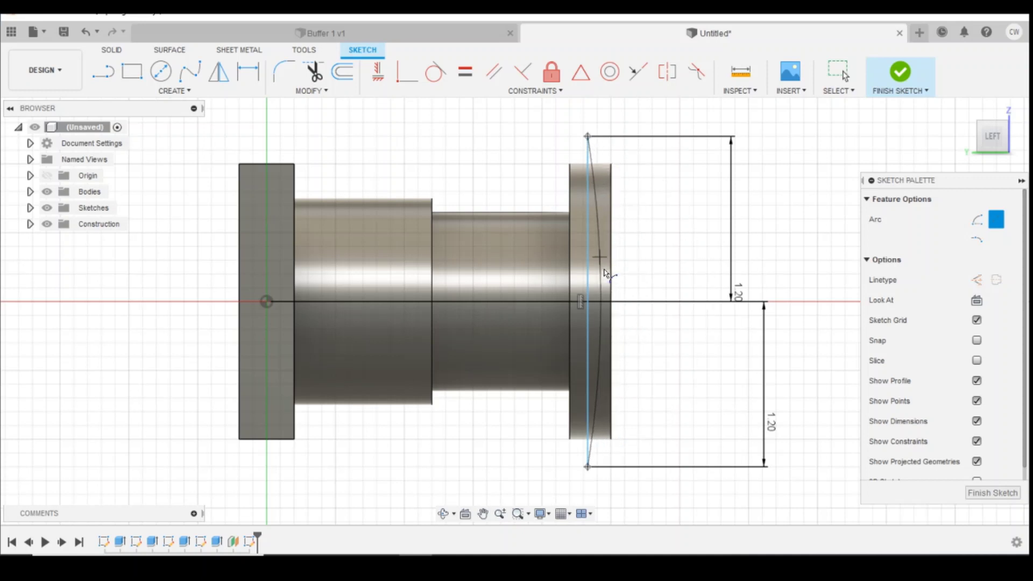
{"action": "left_click", "coordinate": [607, 304]}
{"action": "key", "text": "Escape"}
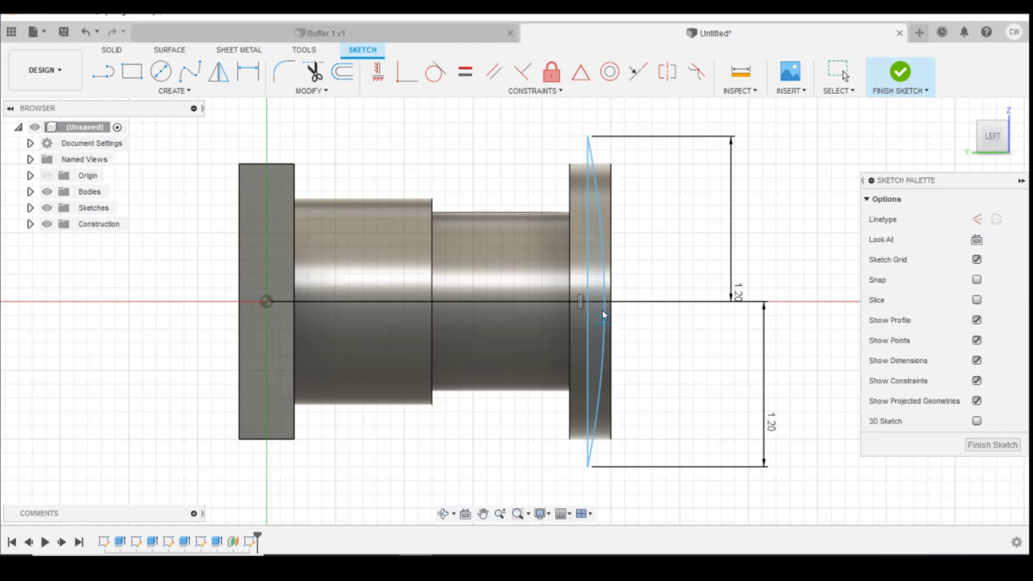
Close the sliver profile with a vertical line in front of the head and a bottom line.
{"action": "key", "text": "l"}
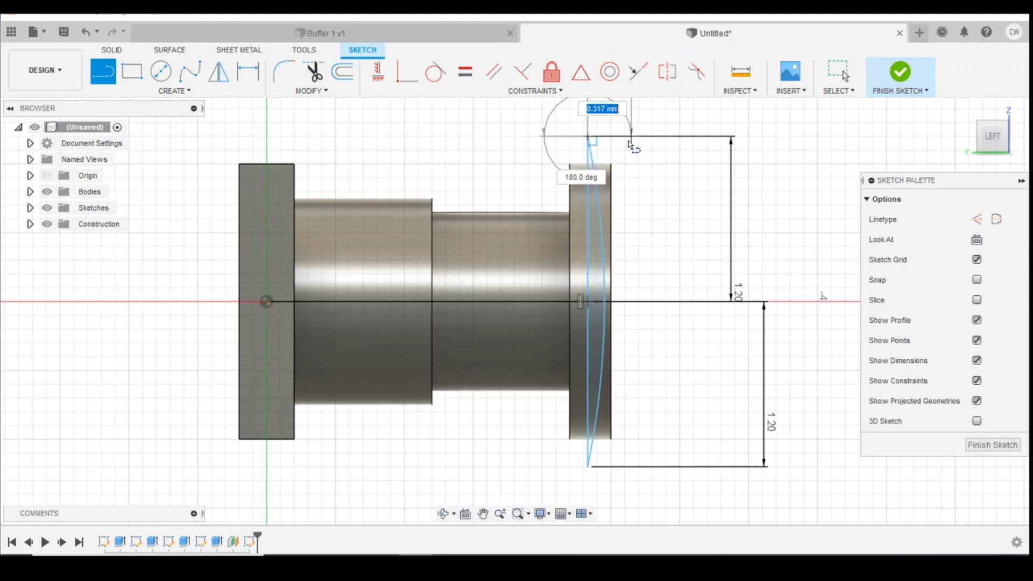
{"action": "left_click", "coordinate": [627, 136]}
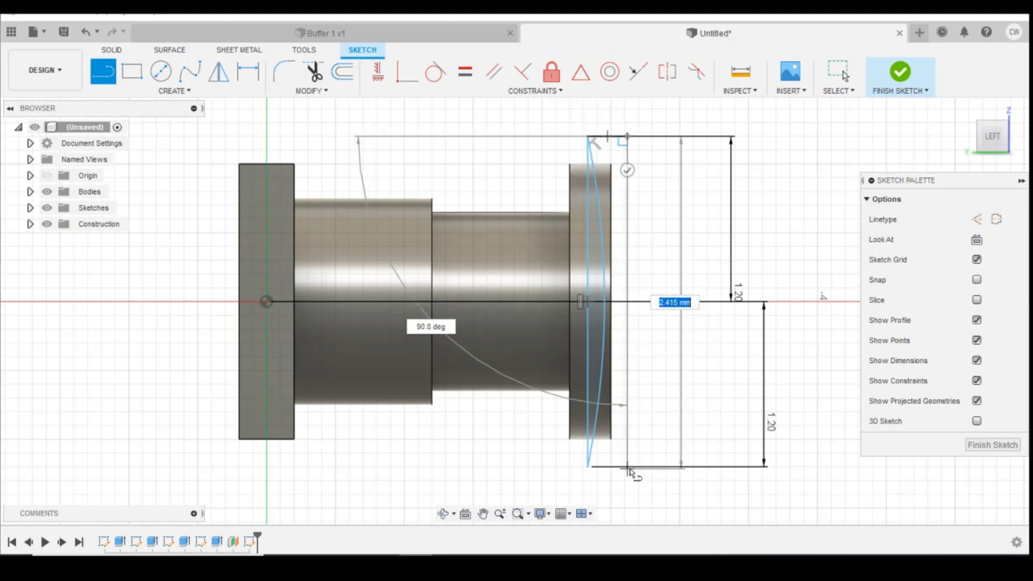
{"action": "left_click", "coordinate": [627, 466]}
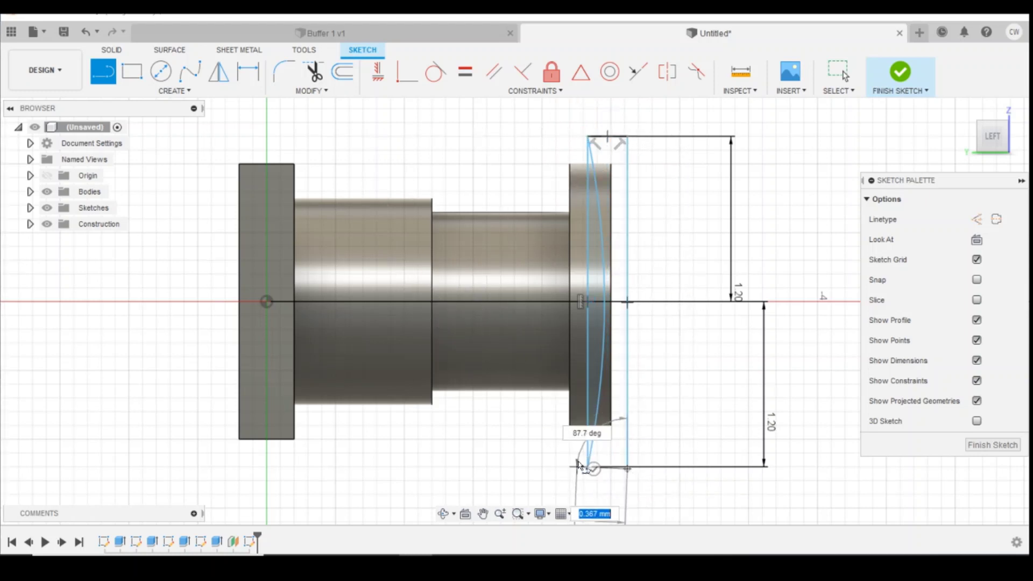
{"action": "scroll", "coordinate": [581, 467], "scroll_direction": "up", "scroll_amount": 5}
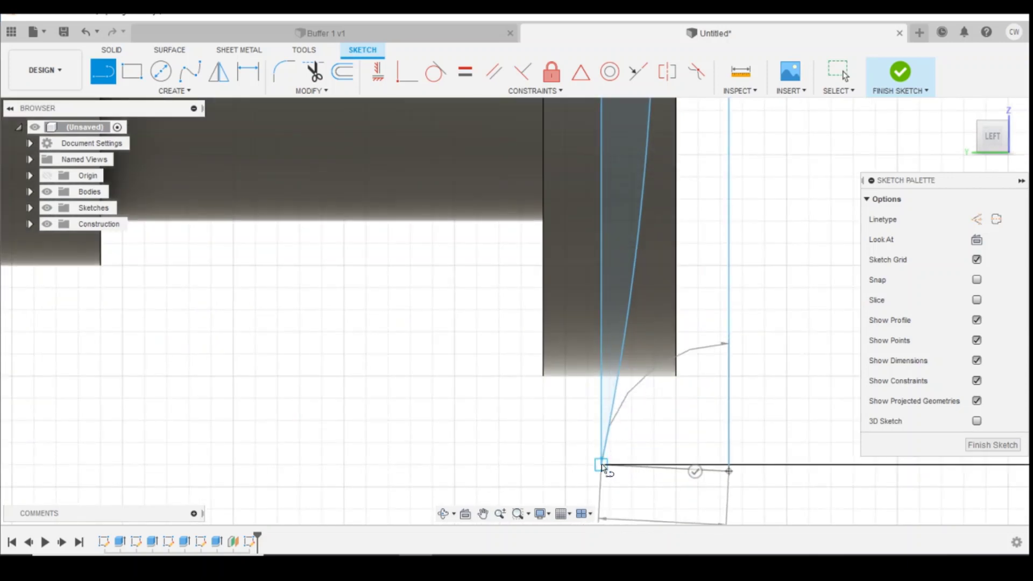
{"action": "left_click", "coordinate": [603, 468]}
{"action": "scroll", "coordinate": [714, 369], "scroll_direction": "down", "scroll_amount": 3}
{"action": "key", "text": "Escape"}
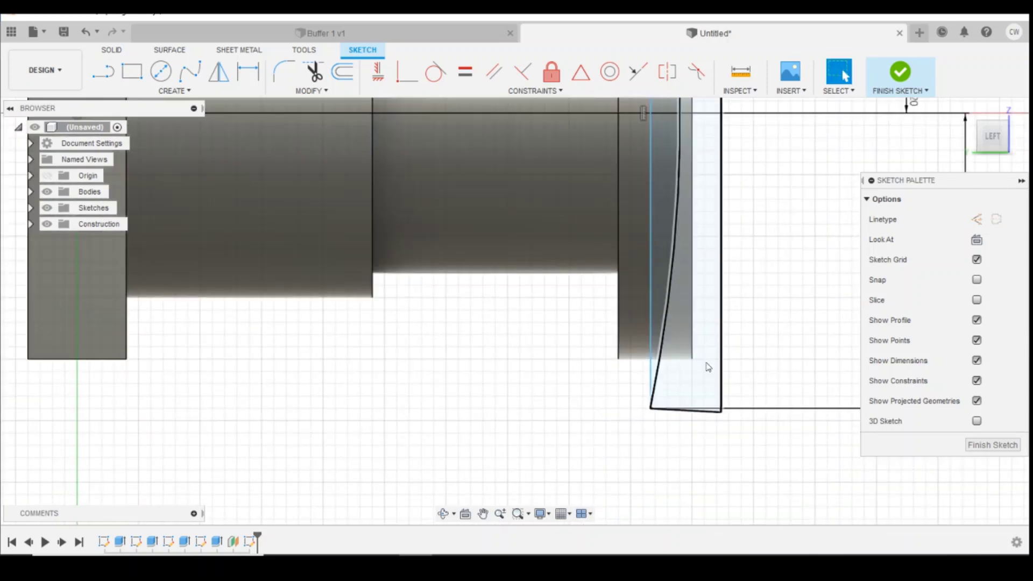
Select the closed sliver profile and begin extruding it.
{"action": "left_click", "coordinate": [708, 363]}
{"action": "right_click", "coordinate": [706, 362]}
{"action": "left_click", "coordinate": [701, 431]}
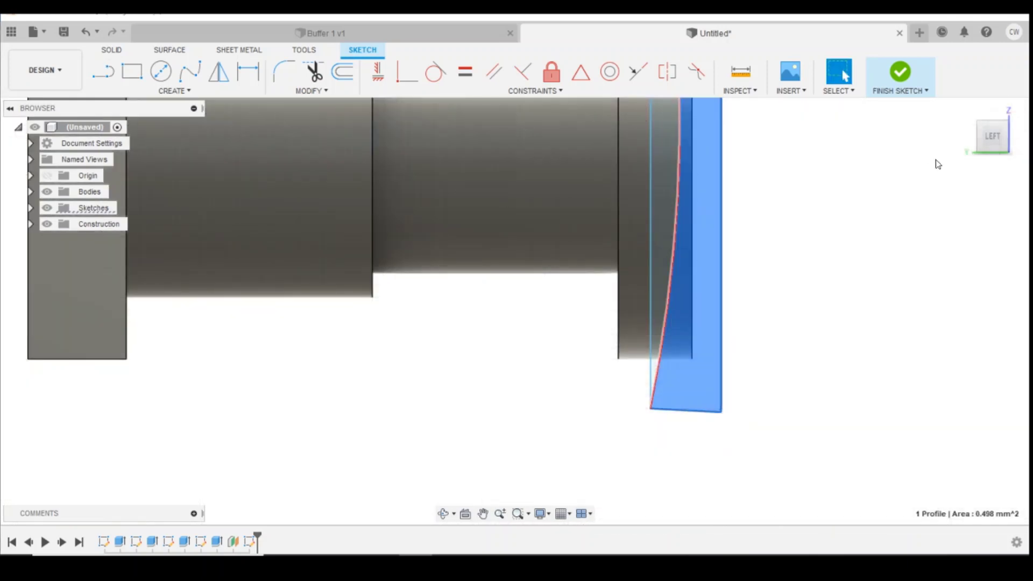
Cut the sliver profile -4.00 mm through the head's front, then inspect the result from below.
{"action": "left_click", "coordinate": [1004, 144]}
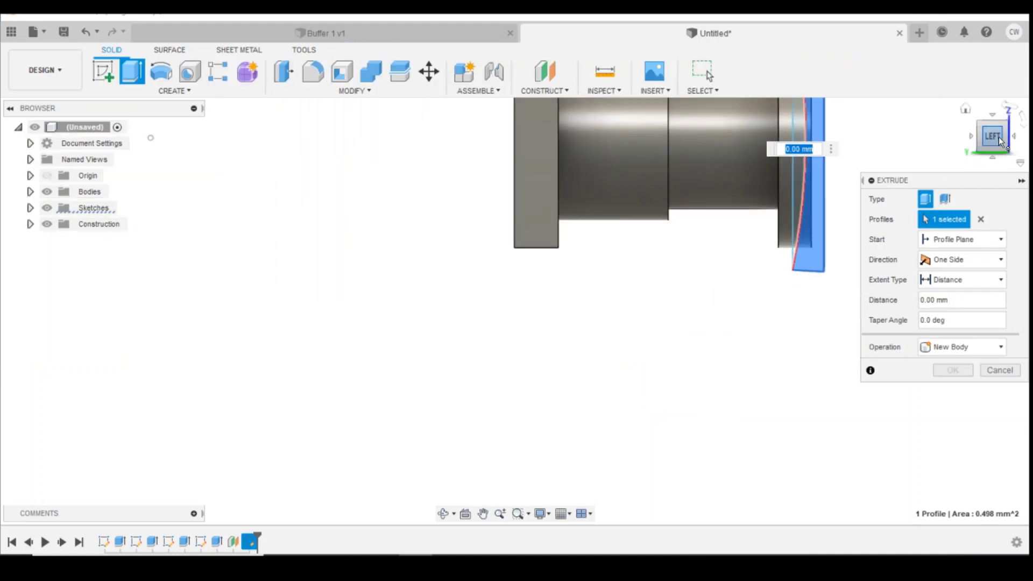
{"action": "middle_click_drag", "start_coordinate": [592, 323], "coordinate": [646, 302], "text": "shift"}
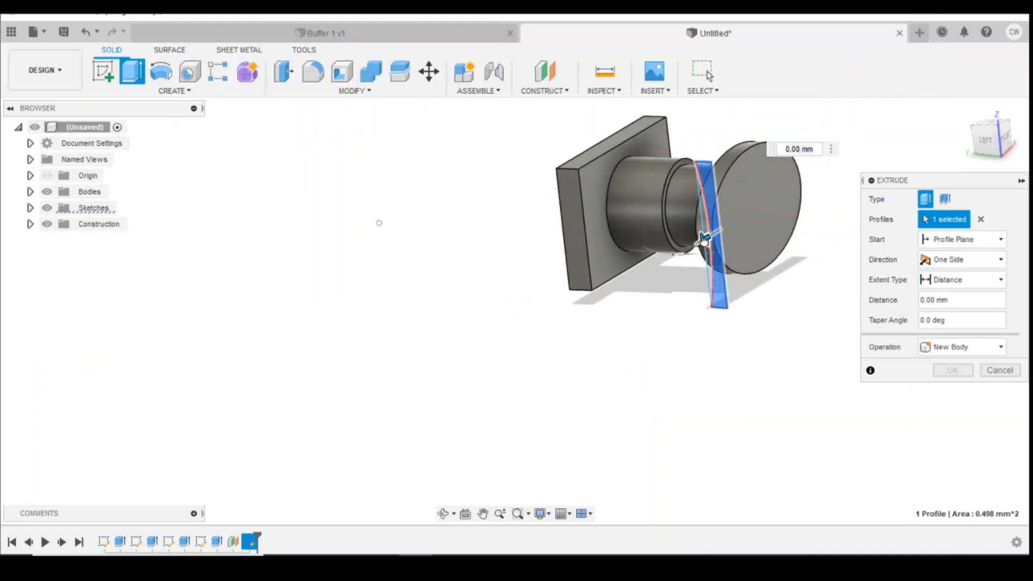
{"action": "left_click_drag", "start_coordinate": [705, 240], "coordinate": [835, 161]}
{"action": "left_click", "coordinate": [953, 394]}
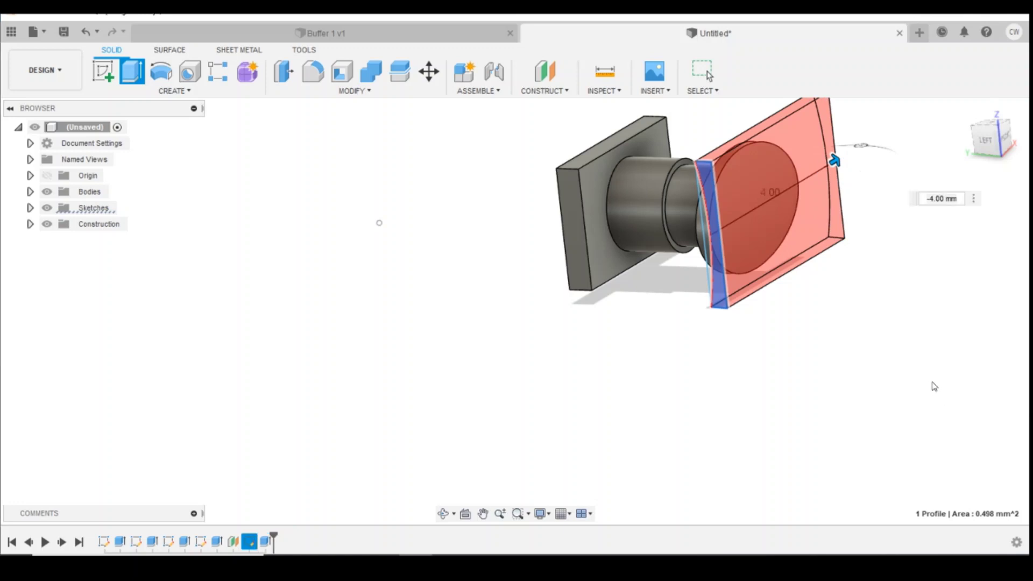
{"action": "left_click", "coordinate": [991, 142]}
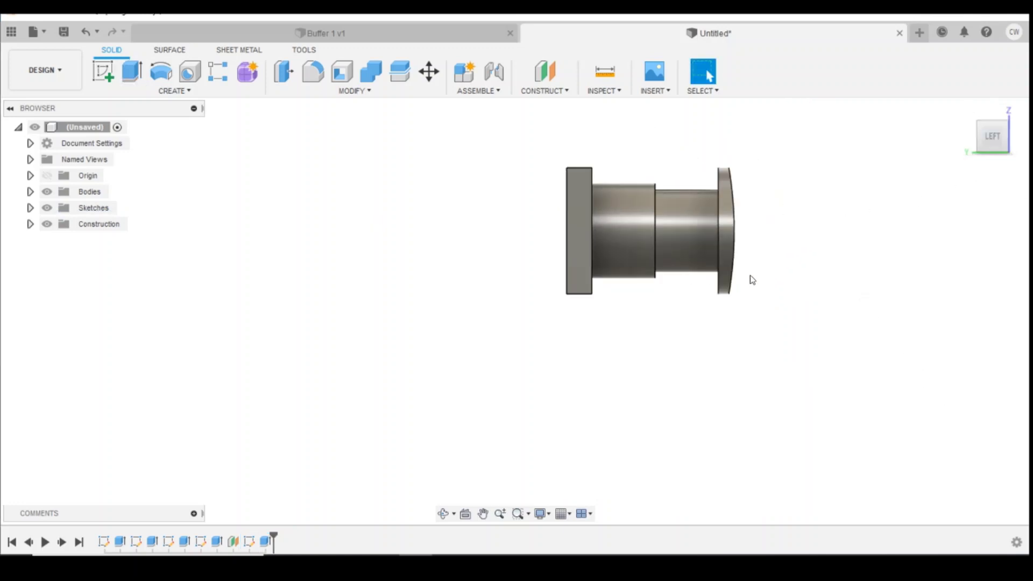
{"action": "middle_click_drag", "start_coordinate": [866, 230], "coordinate": [773, 135], "text": "shift"}
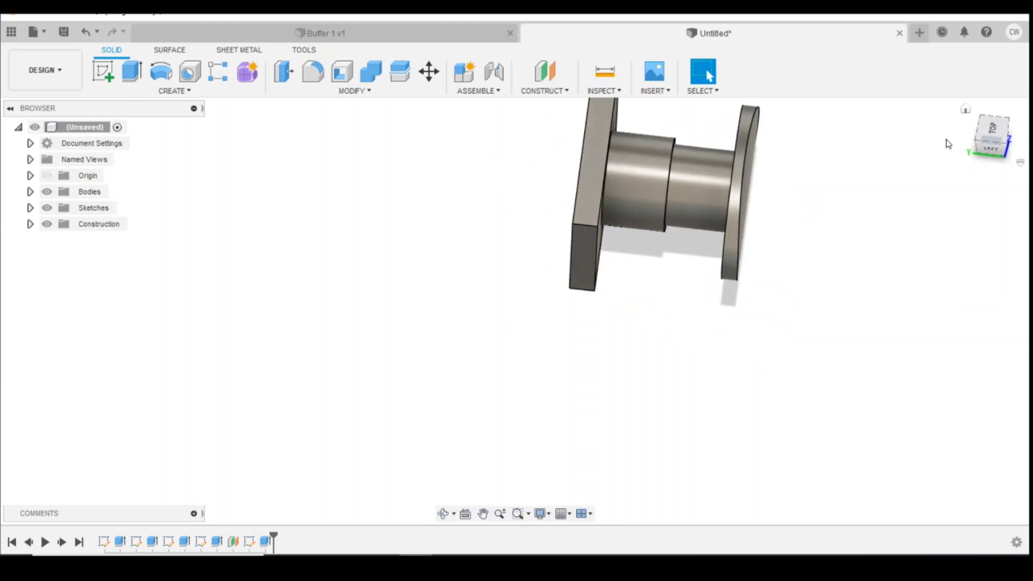
{"action": "left_click", "coordinate": [1004, 148]}
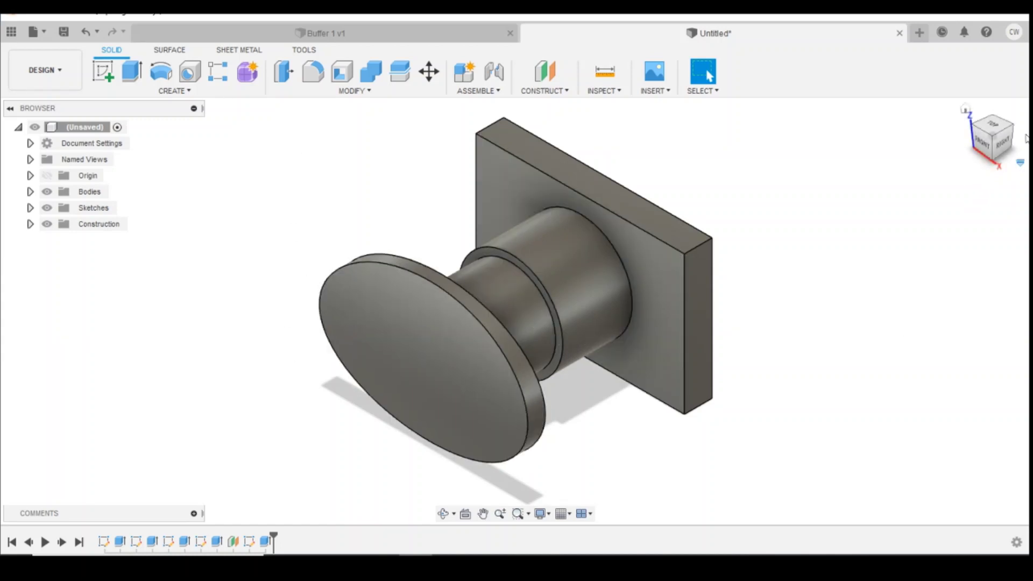
{"action": "middle_click_drag", "start_coordinate": [996, 150], "coordinate": [699, 323], "text": "shift"}
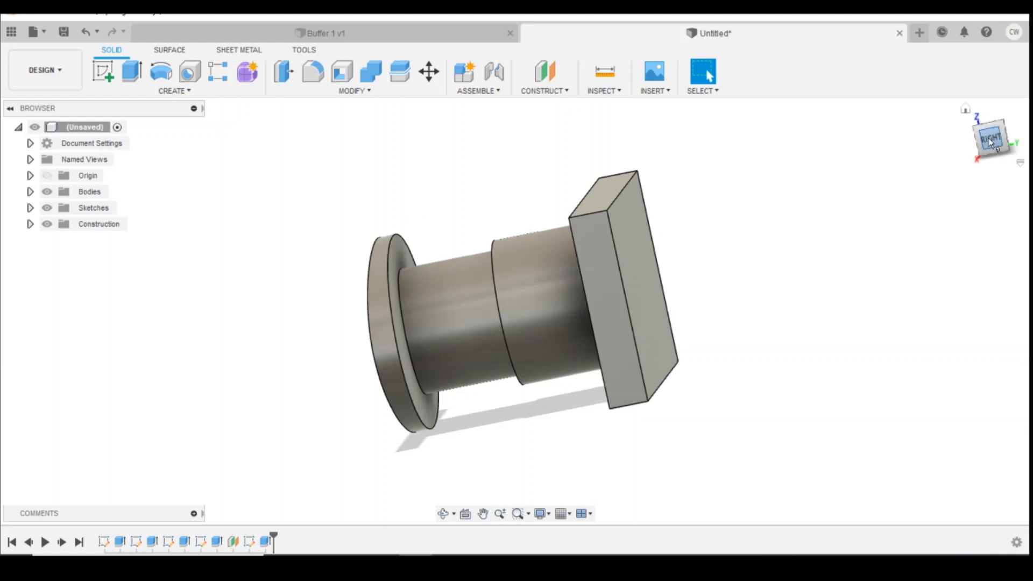
{"action": "middle_click_drag", "start_coordinate": [517, 306], "coordinate": [627, 260], "text": "shift"}
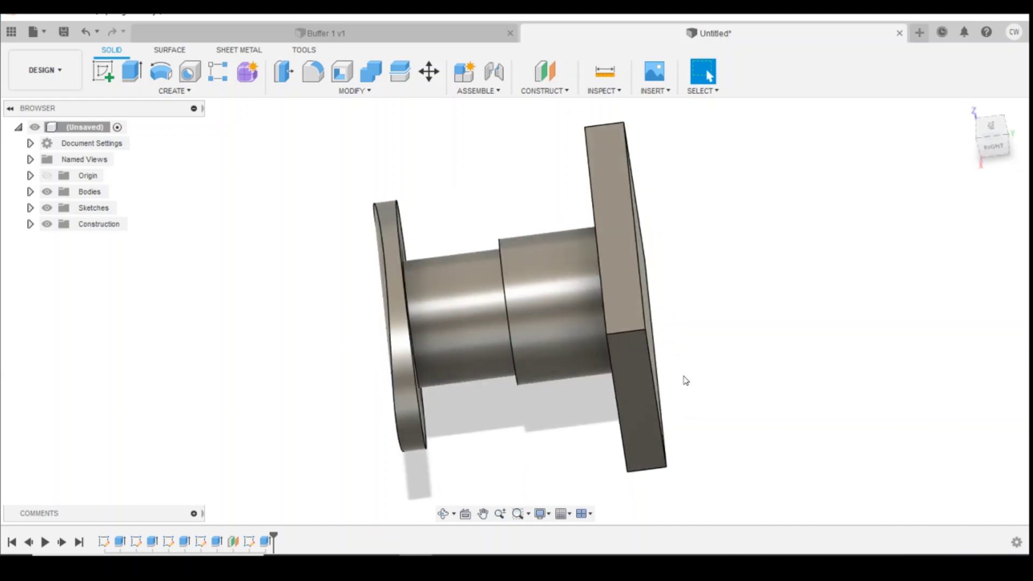
{"action": "left_click", "coordinate": [967, 109]}
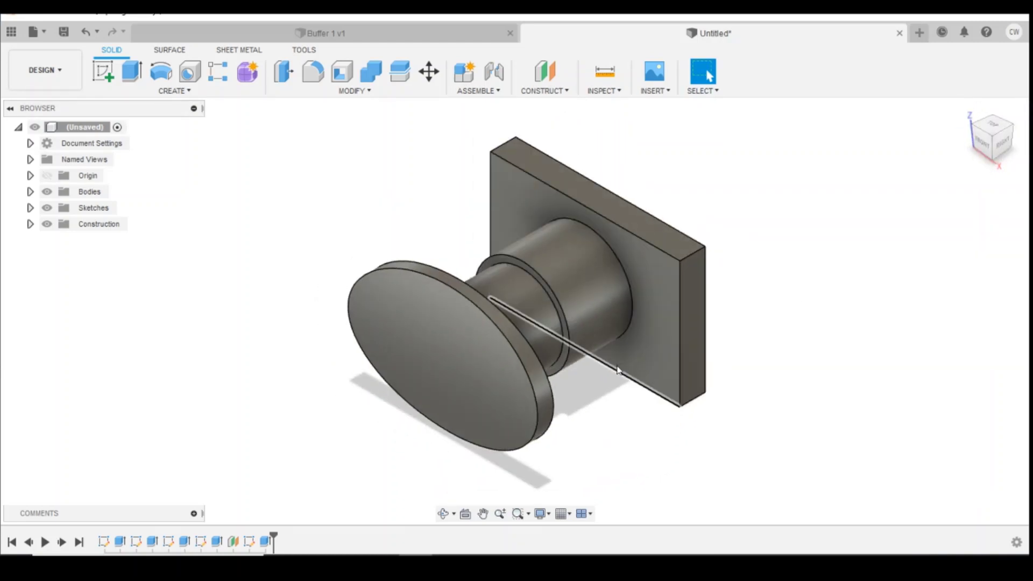